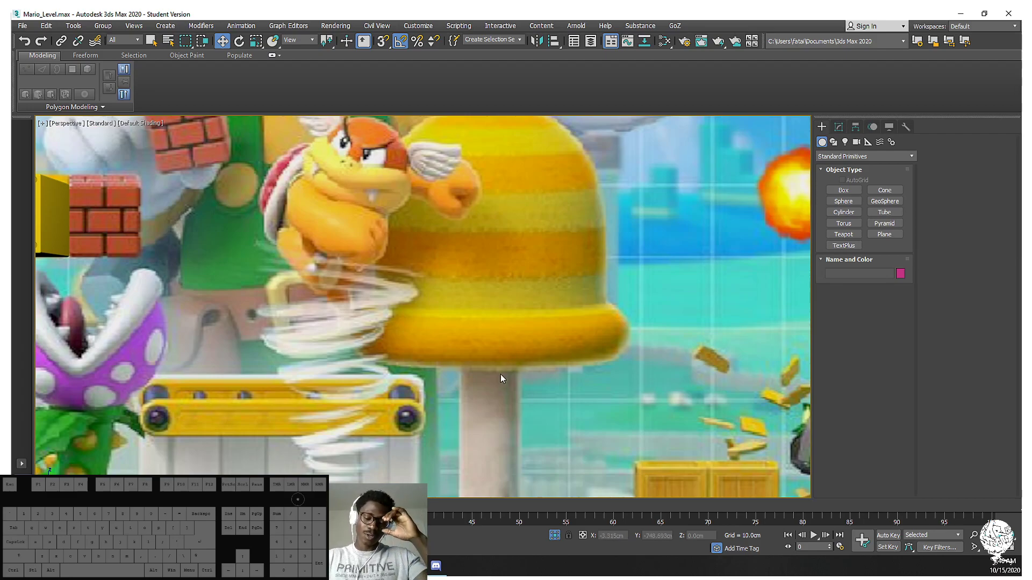
In the front view, draw a cylinder over the yellow mushroom cap, about 14.9 cm in radius and 22.2 cm high
middle_click_drag(409, 348, 364, 361)
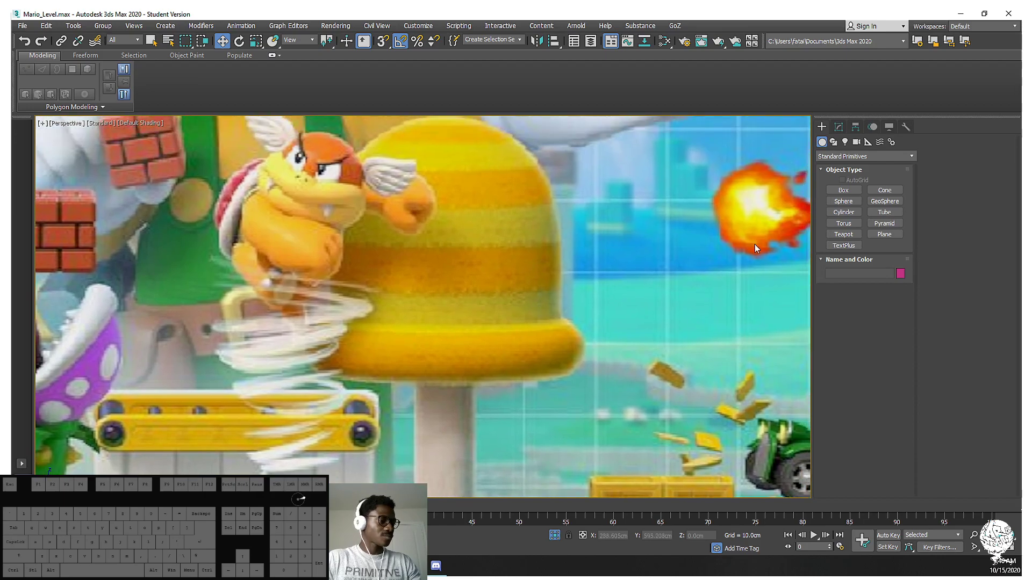
scroll(527, 314, "up", 2)
scroll(434, 281, "down", 6)
scroll(430, 244, "up", 2)
scroll(565, 252, "down", 1)
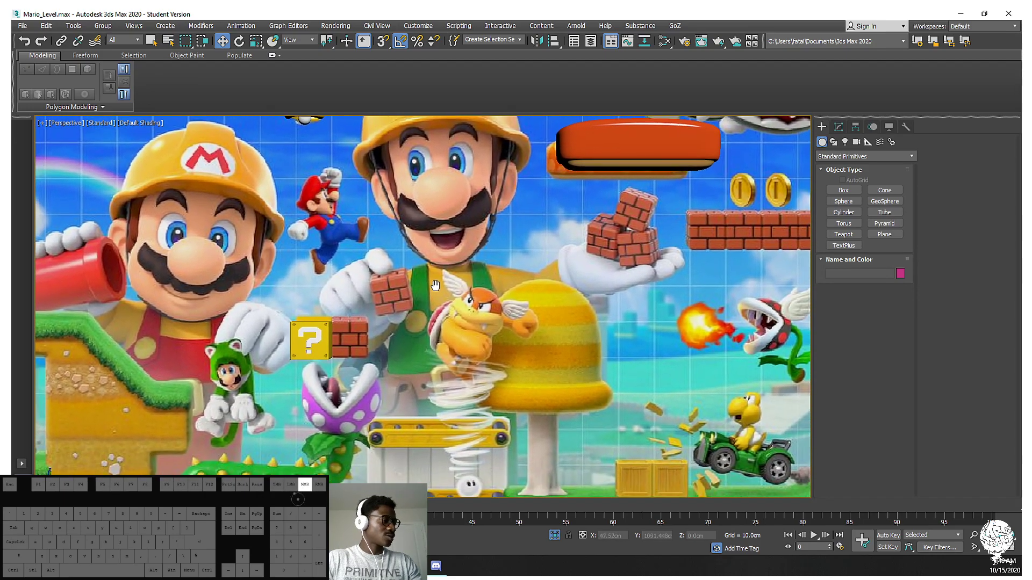
left_click(852, 213)
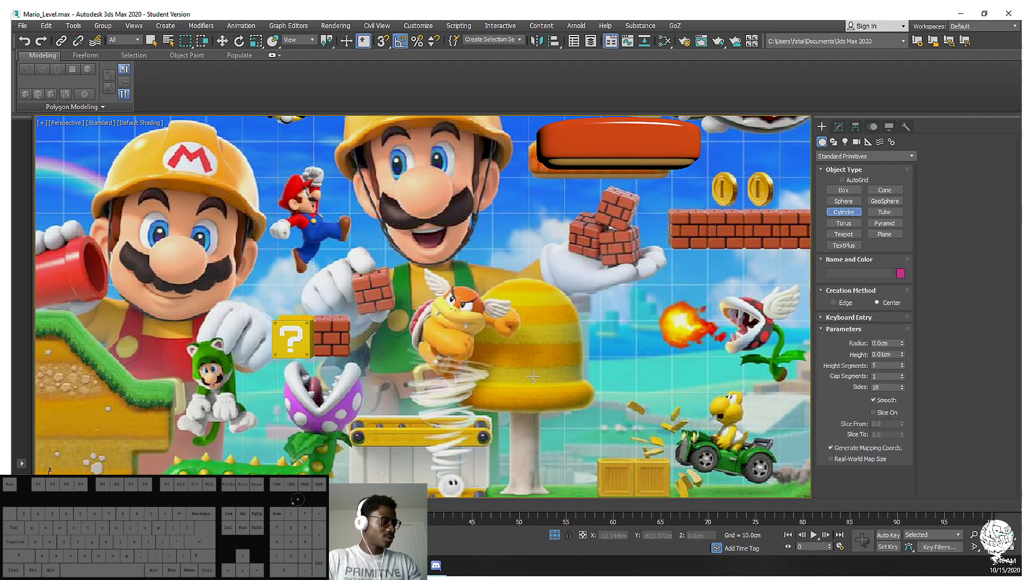
left_click_drag(520, 362, 563, 373)
key("z")
right_click(550, 330)
middle_click_drag(550, 330, 535, 347)
key("f")
scroll(393, 297, "up", 3)
scroll(393, 297, "up", 8)
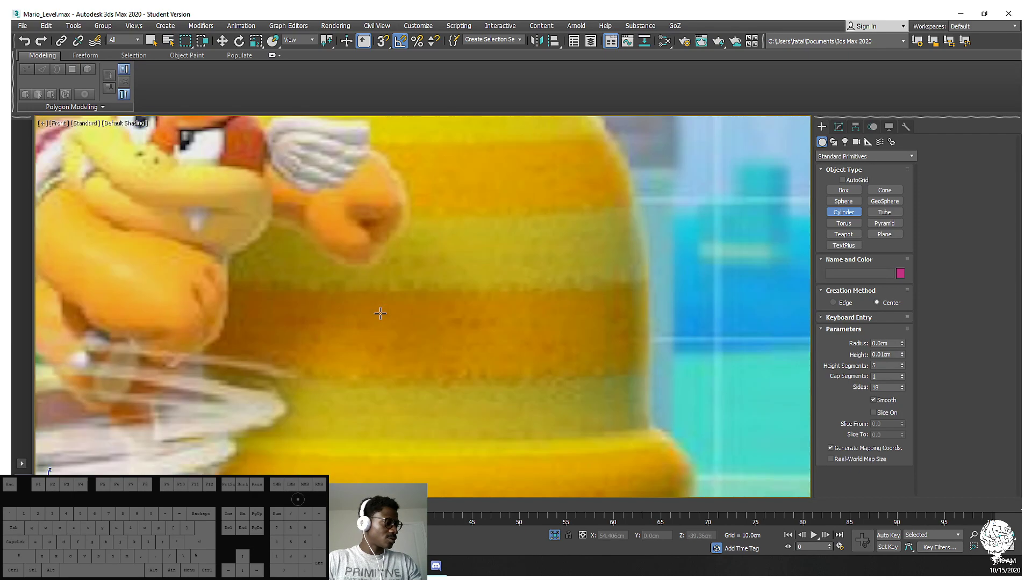
scroll(412, 291, "down", 5)
left_click_drag(419, 289, 504, 311)
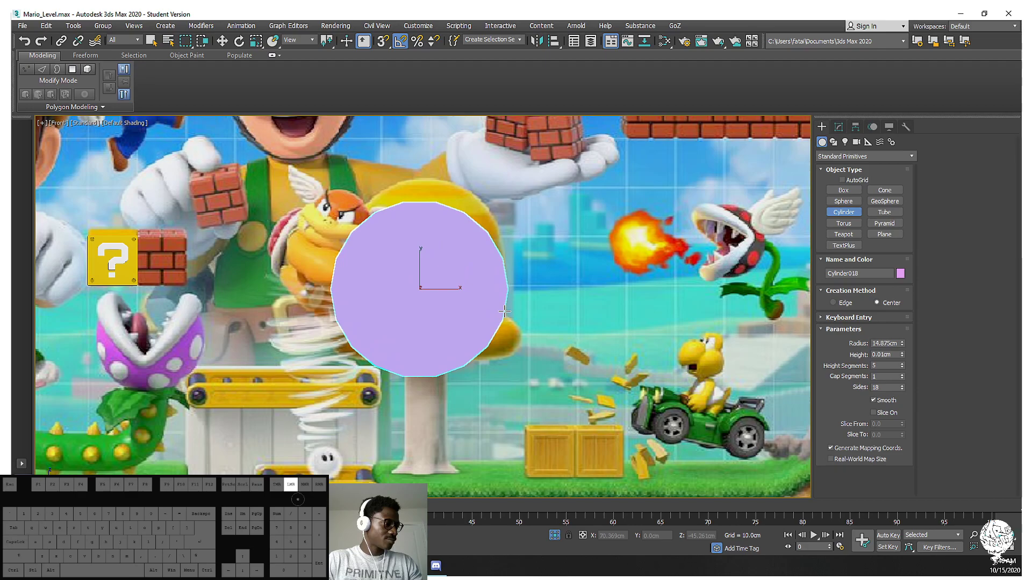
left_click(461, 204)
Rotate the cylinder upright so it stands on the mushroom cap's rim, and make it see-through
middle_click_drag(461, 205, 462, 229)
key("e")
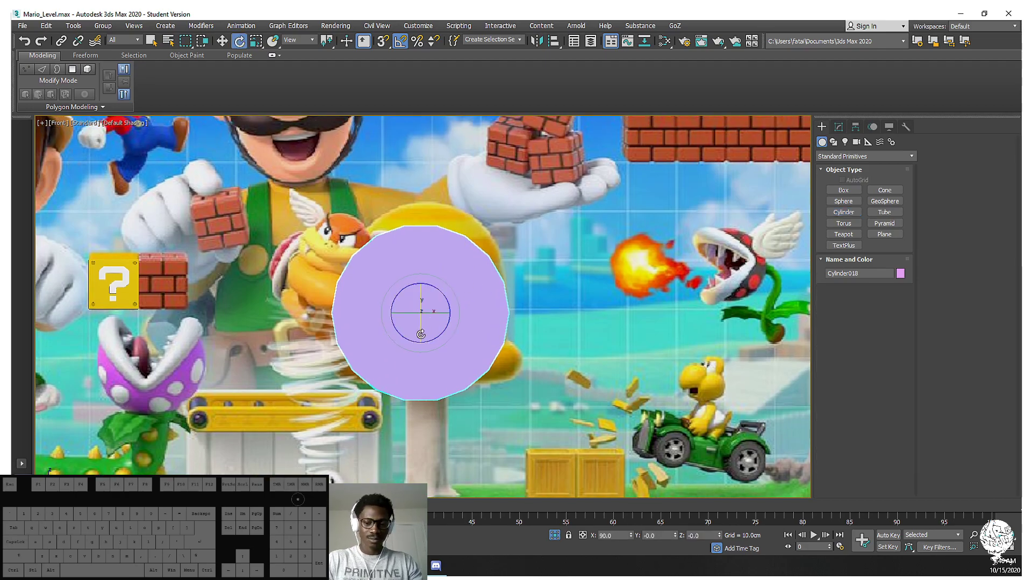
mouse_move(421, 335)
left_mouse_down()
mouse_move(421, 286)
mouse_move(421, 322)
left_mouse_up()
key("w")
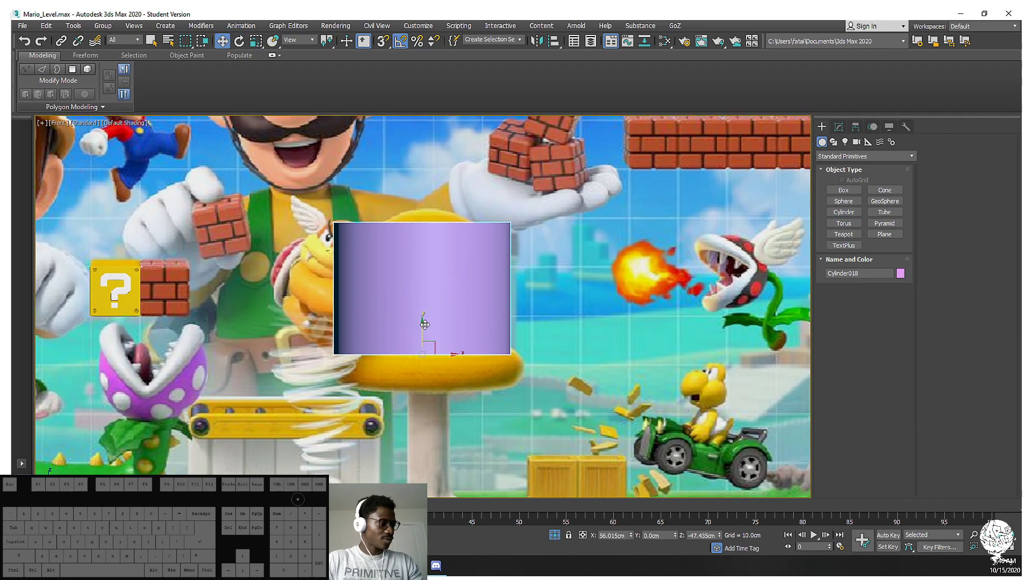
scroll(422, 322, "up", 5)
scroll(424, 325, "down", 3)
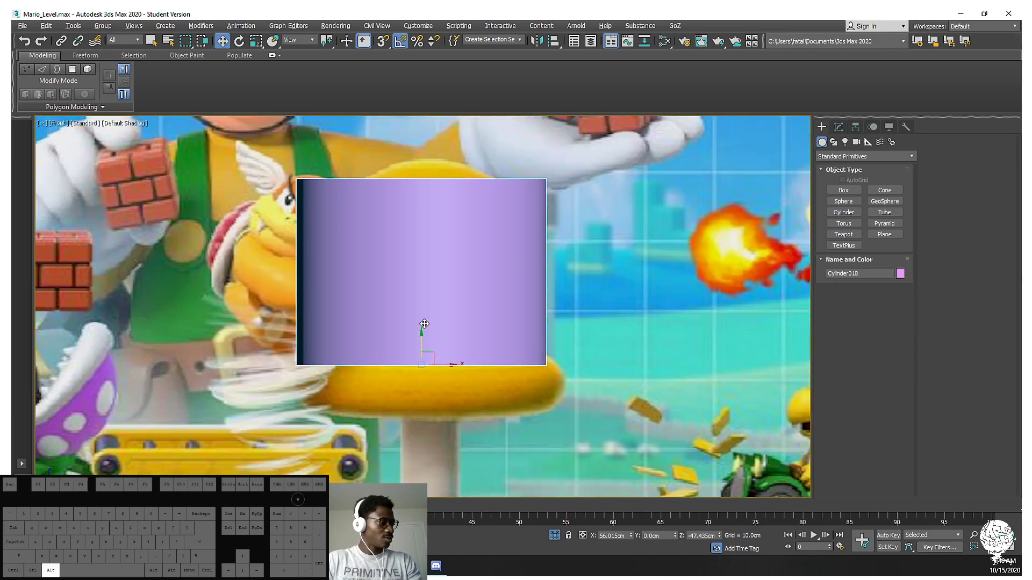
key("alt+x")
middle_click_drag(424, 324, 423, 332)
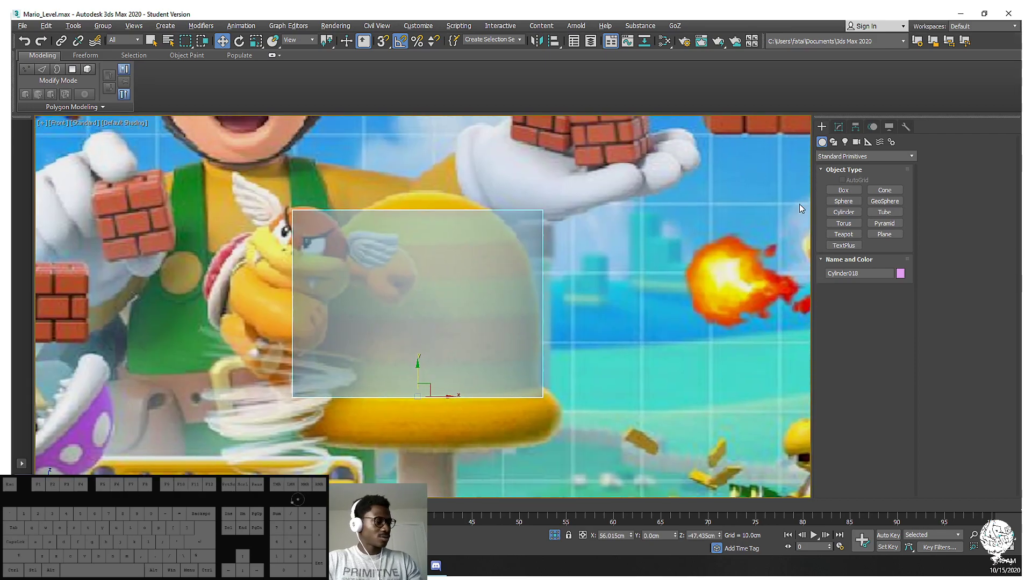
Set the cylinder's radius to 14.28 cm and nudge it sideways to line up with the mushroom cap
left_click(838, 127)
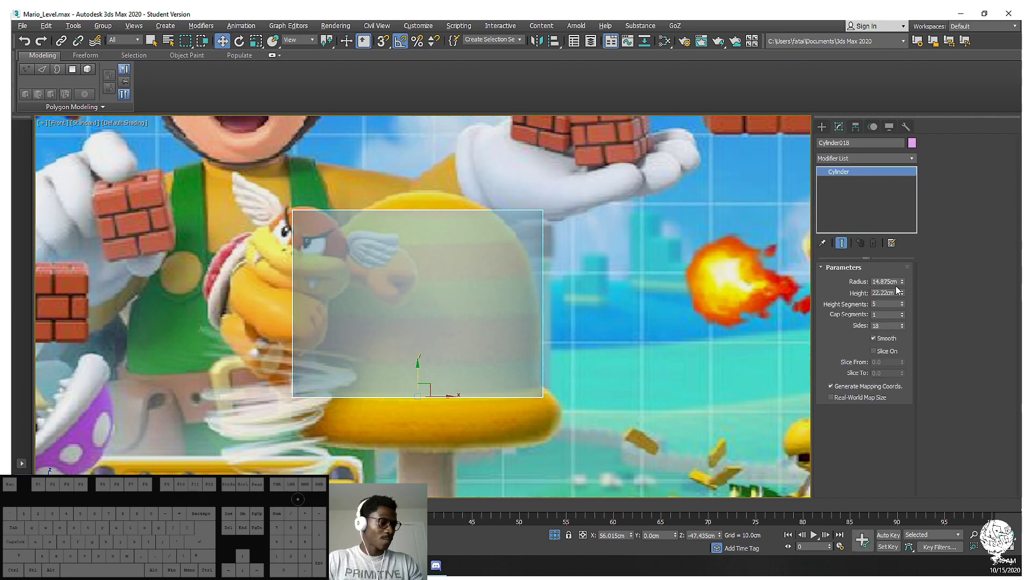
left_click_drag(900, 282, 901, 285)
middle_click_drag(463, 297, 461, 275)
left_click_drag(487, 349, 487, 351)
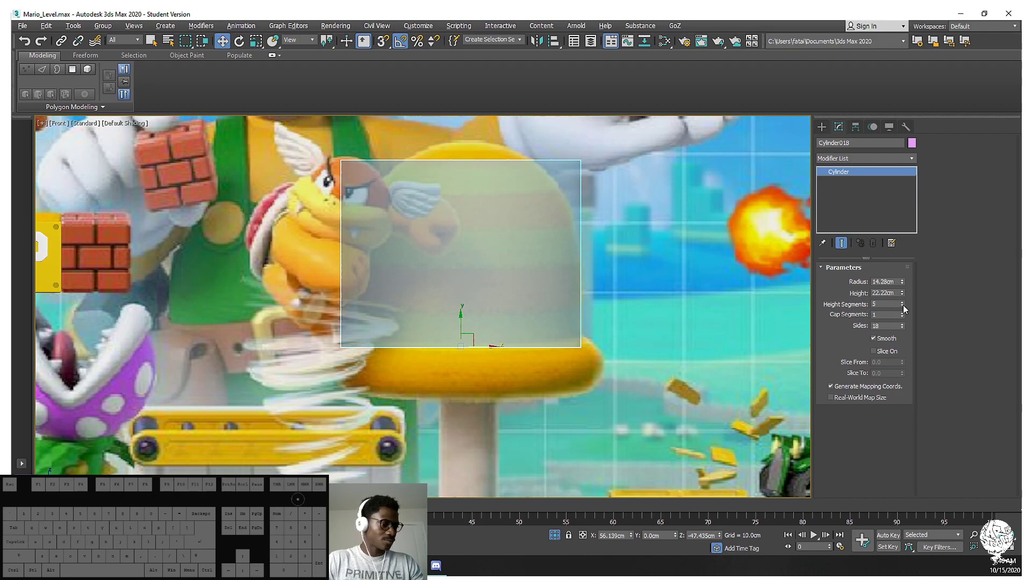
Display edged faces and reduce the cylinder to 1 height segment and a height of 11.777 cm
key("F4")
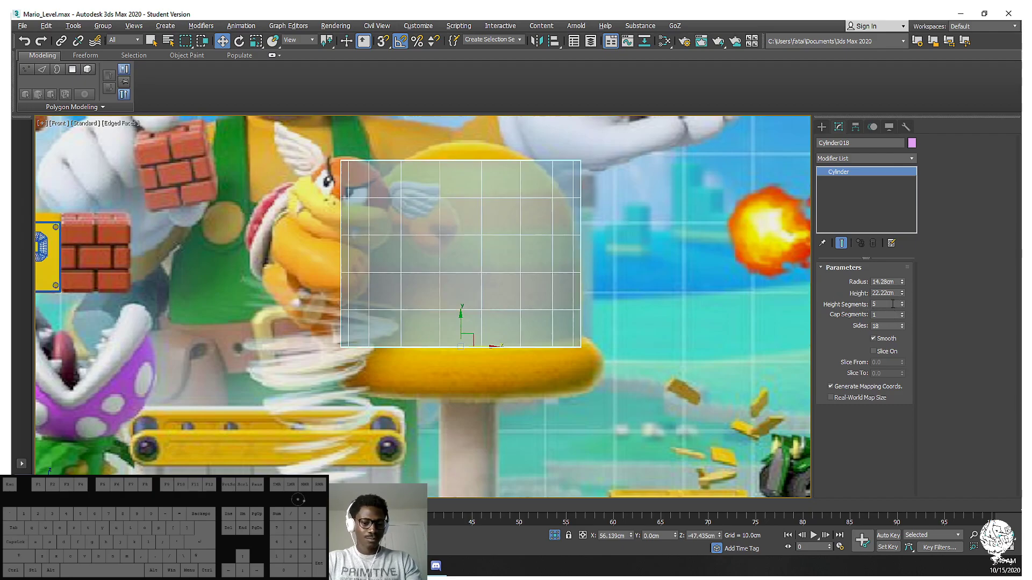
middle_click_drag(624, 257, 625, 292)
middle_click_drag(532, 293, 518, 314)
right_click(903, 306)
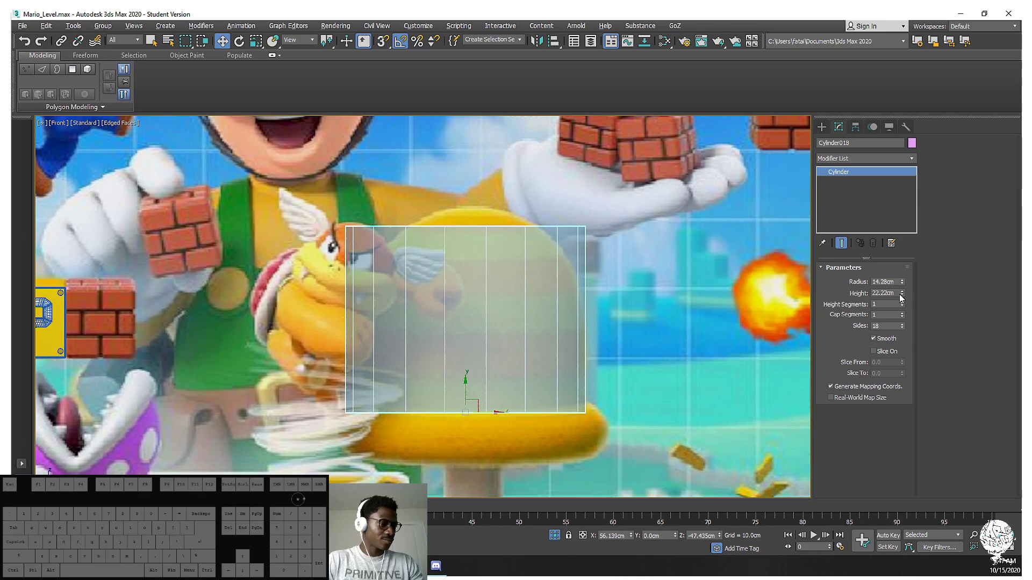
left_click_drag(902, 297, 903, 318)
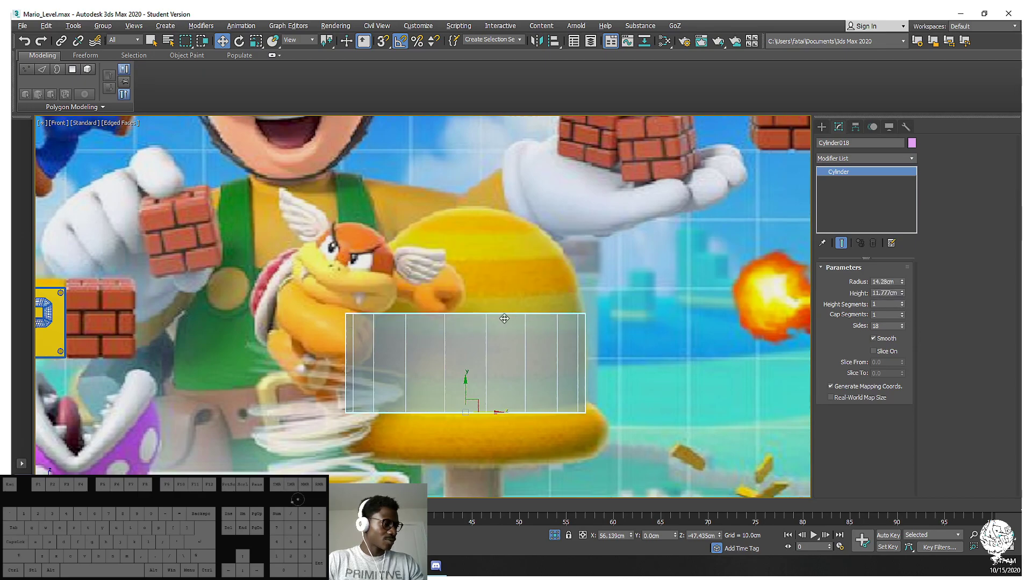
Add an Edit Poly modifier to the cylinder and select only its top cap polygon
middle_click_drag(489, 329, 495, 286)
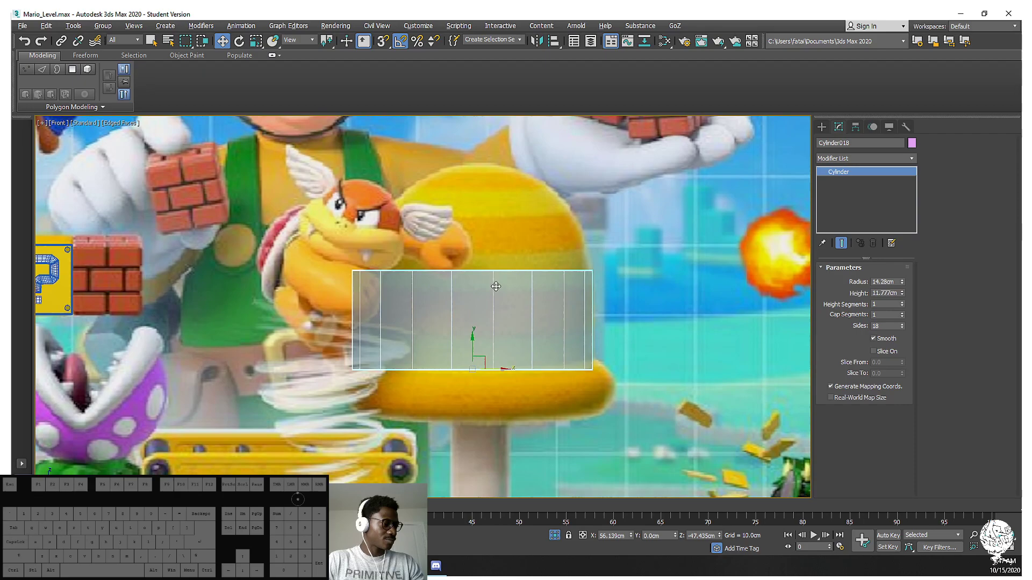
left_click(846, 157)
key("e")
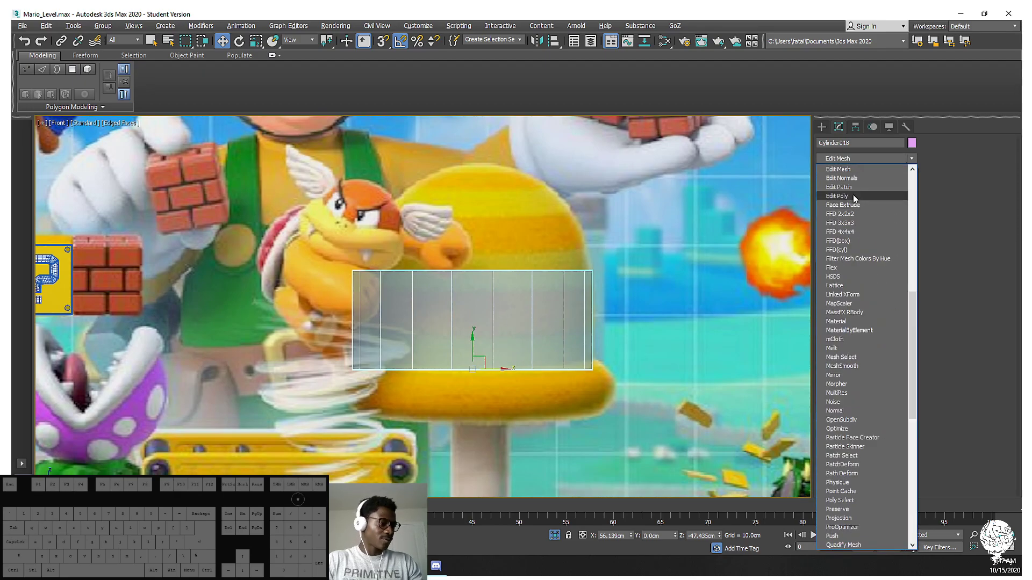
left_click(853, 196)
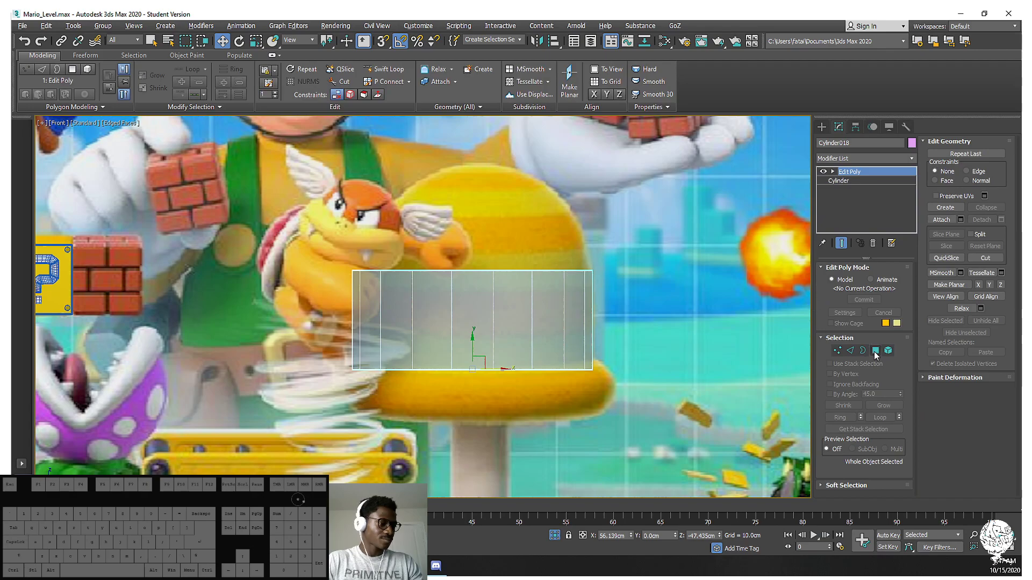
key("4")
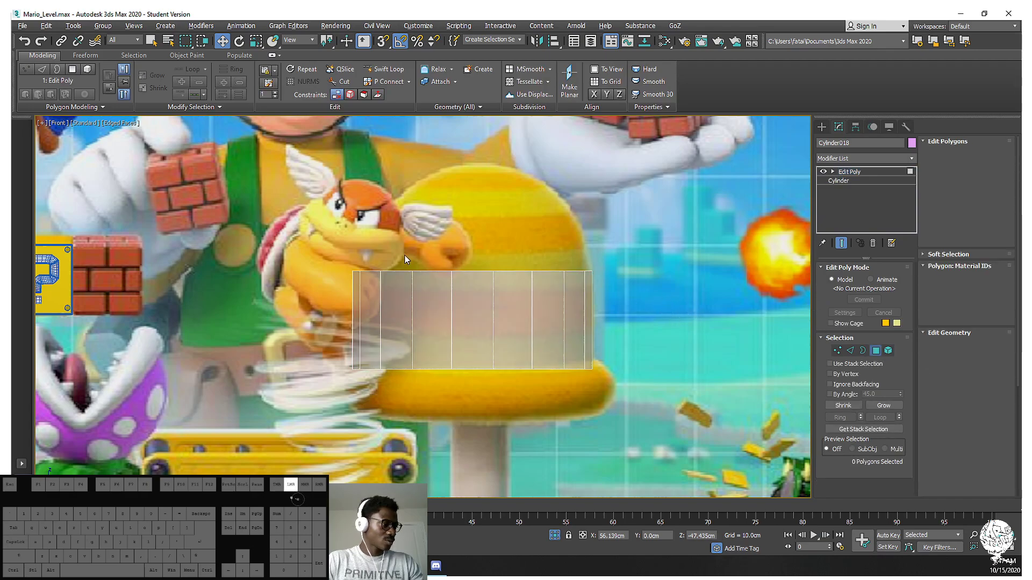
key("ctrl+a")
left_click_drag(697, 431, 175, 312, "alt")
middle_click_drag(462, 308, 468, 337)
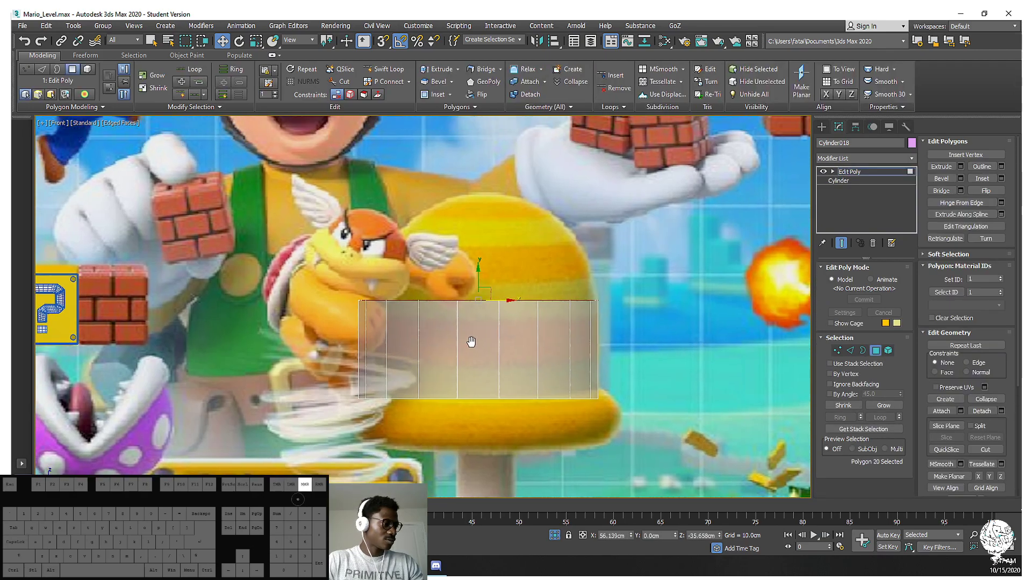
Bevel the top polygon upward and inward to follow the mushroom cap's outline
right_click(664, 328)
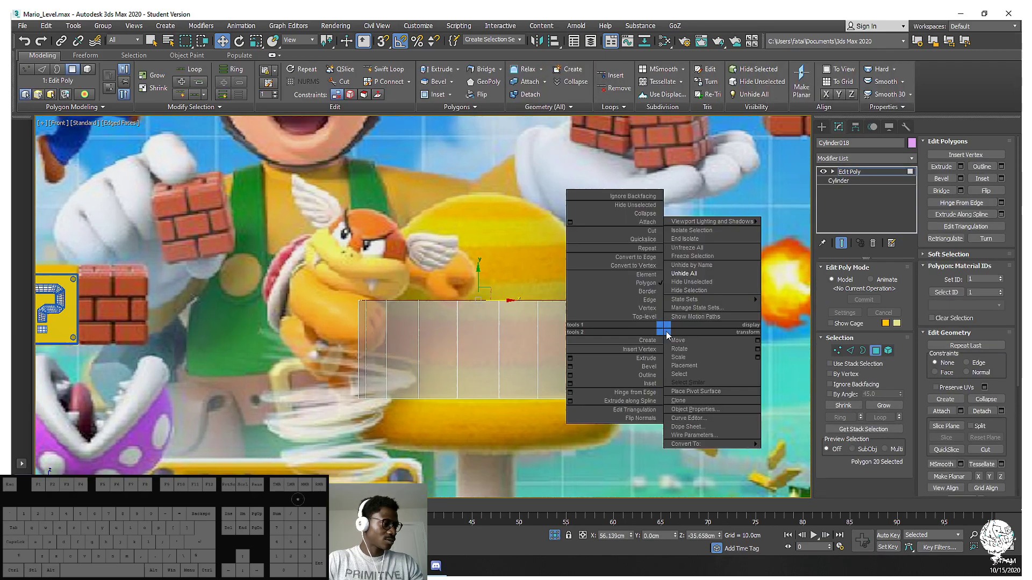
left_click(570, 367)
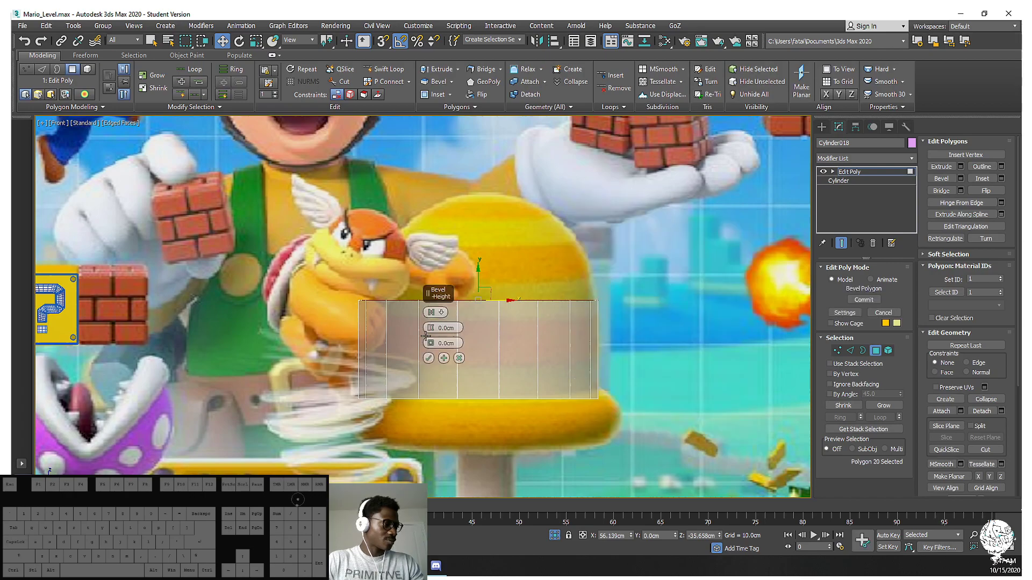
left_click_drag(431, 331, 430, 354)
left_click(429, 359)
Delete the bevelled top polygon so the cylinder is open at the top
scroll(471, 256, "down", 5)
middle_click_drag(499, 261, 478, 307)
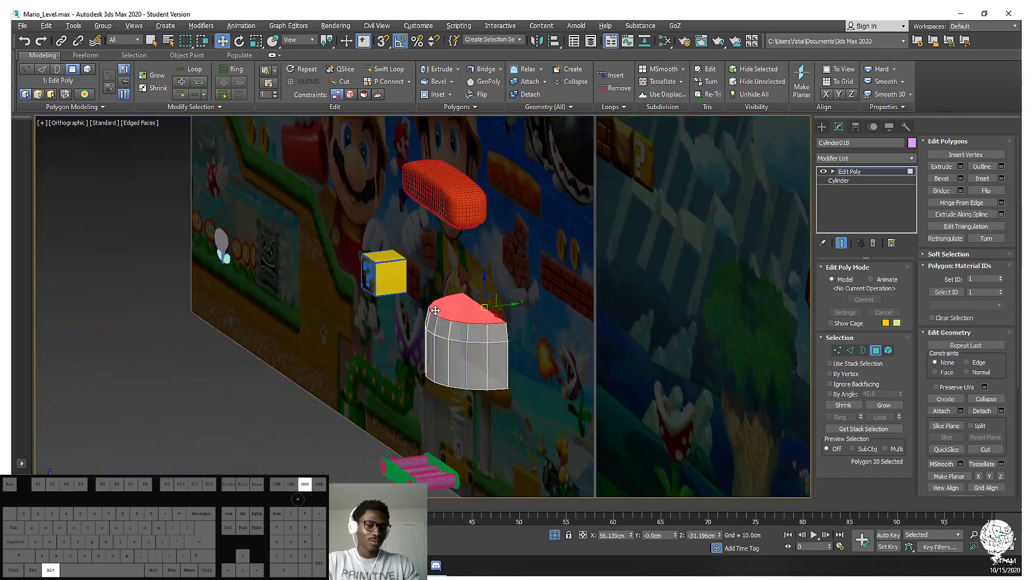
middle_click_drag(435, 311, 492, 312, "alt")
scroll(500, 313, "up", 2)
scroll(492, 311, "up", 2)
middle_click_drag(492, 312, 486, 324)
key("Delete")
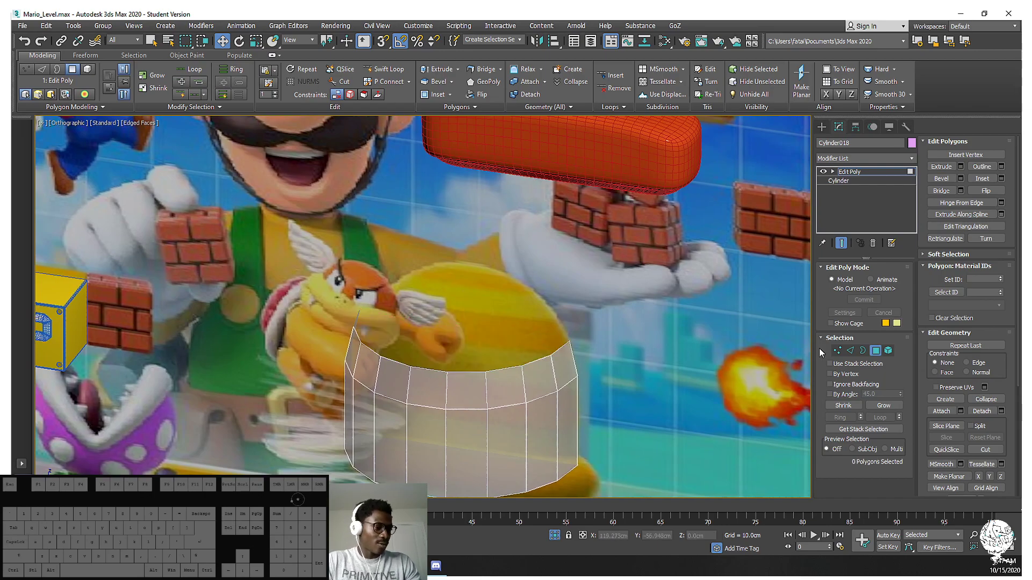
Extend the open top border upward by two rings, narrowing the first to follow the mushroom cap's curve
left_click(862, 351)
left_click(521, 351)
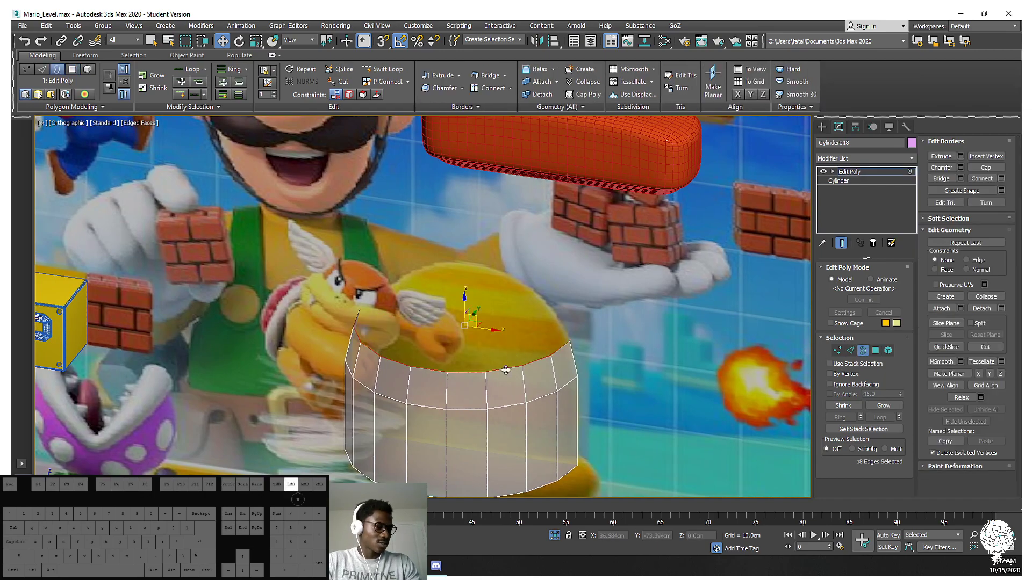
middle_click_drag(529, 349, 514, 328, "alt")
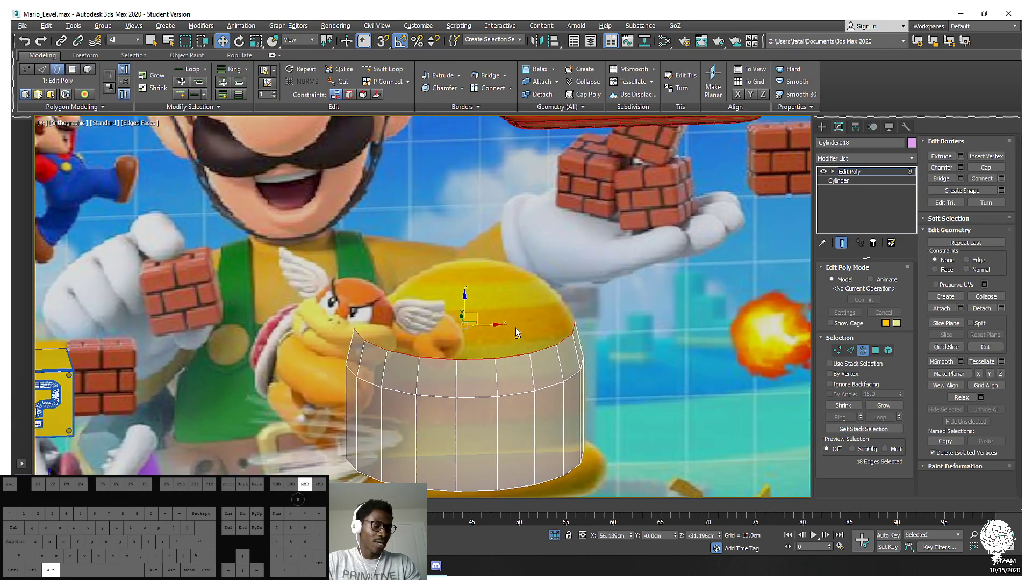
key("f")
key("z")
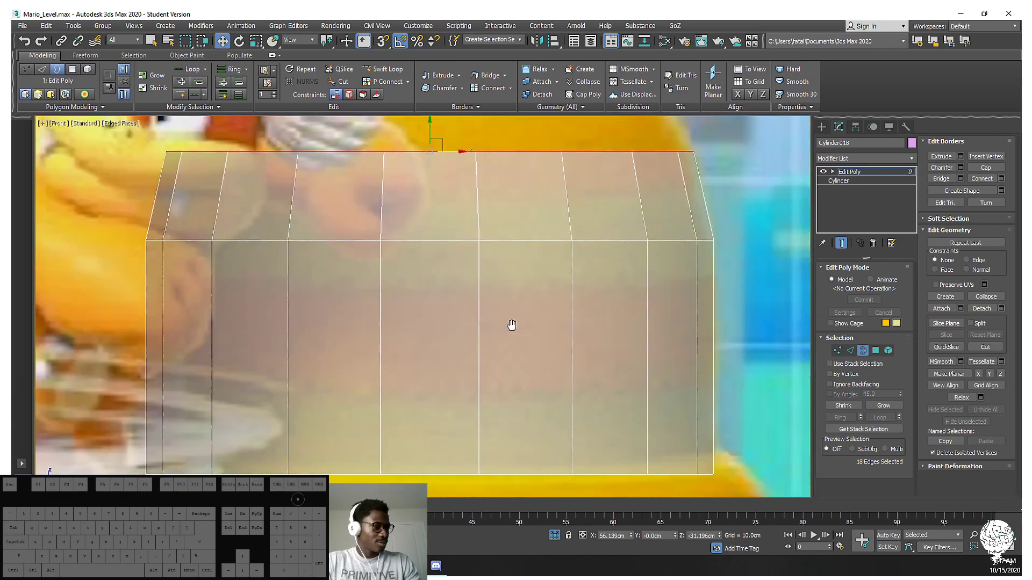
middle_click_drag(517, 276, 527, 305)
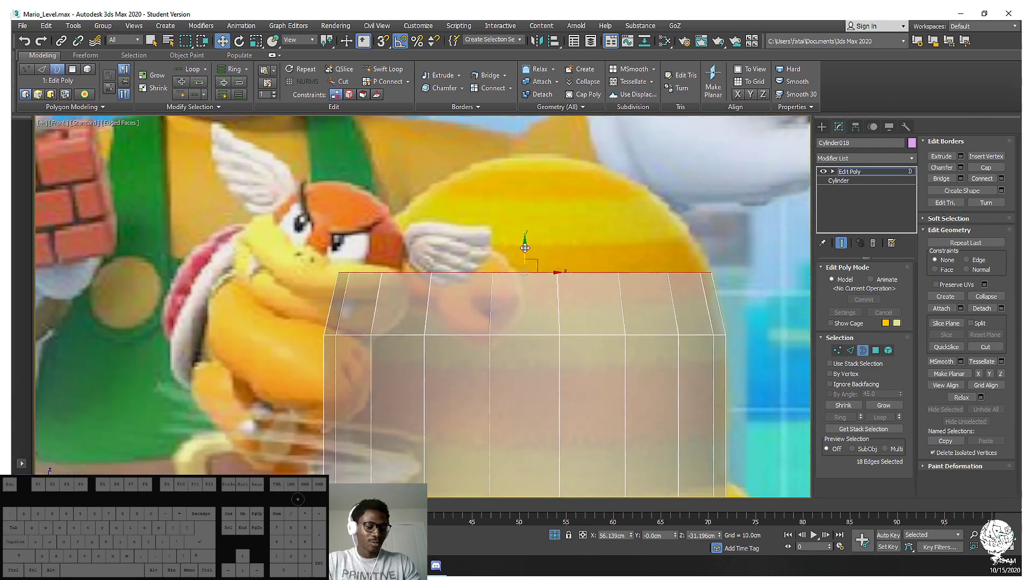
left_click_drag(525, 251, 528, 192)
key("r")
key("w")
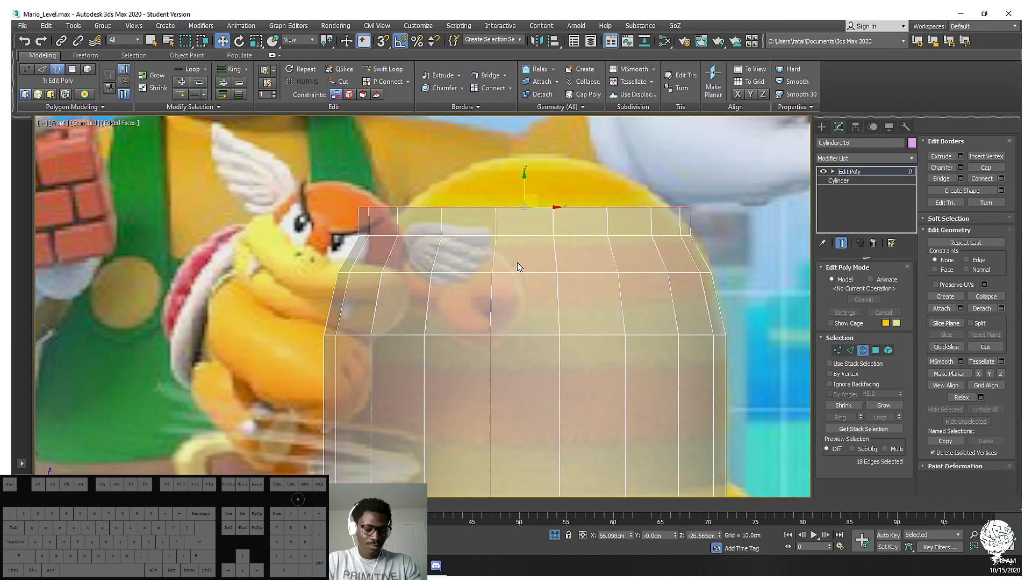
Scale the uppermost border ring inward to match the curve of the mushroom cap
key("r")
left_click_drag(527, 200, 523, 215)
middle_click_drag(552, 219, 546, 227)
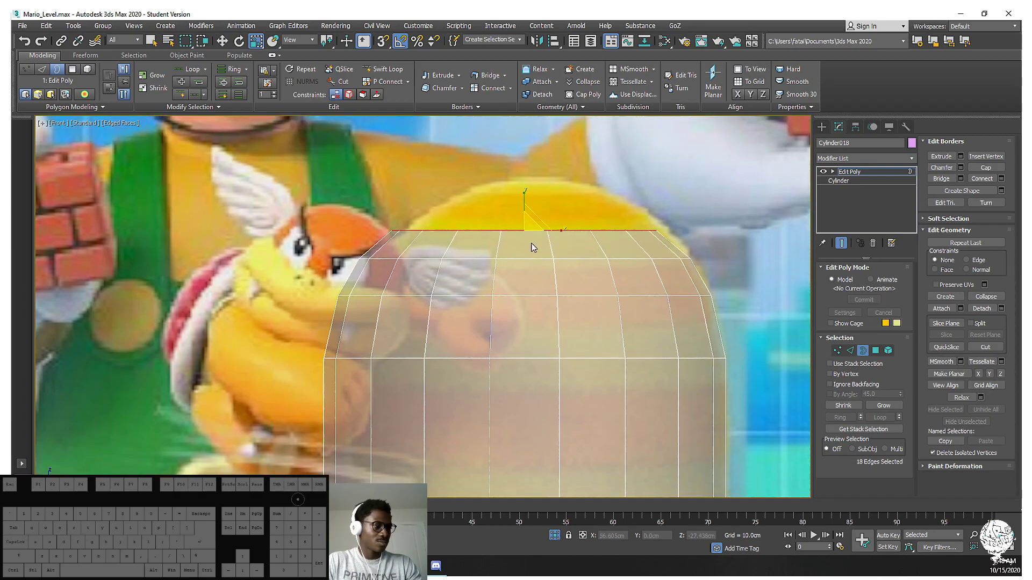
Extend the top border upward by another ring and scale it inward along the dome's outline
key("e")
key("w")
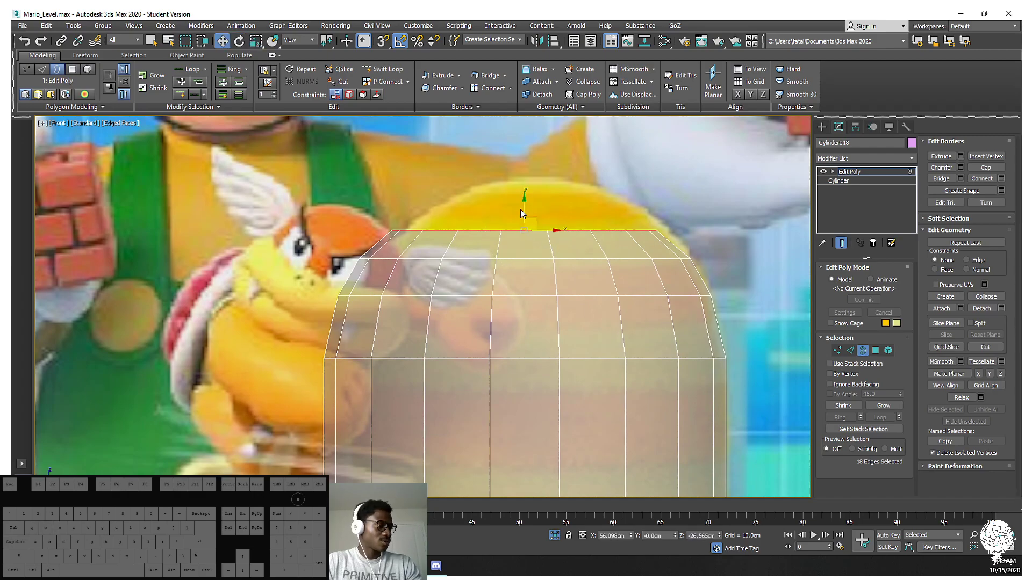
left_click_drag(526, 210, 525, 191, "shift")
key("e")
key("r")
left_click_drag(529, 194, 531, 235)
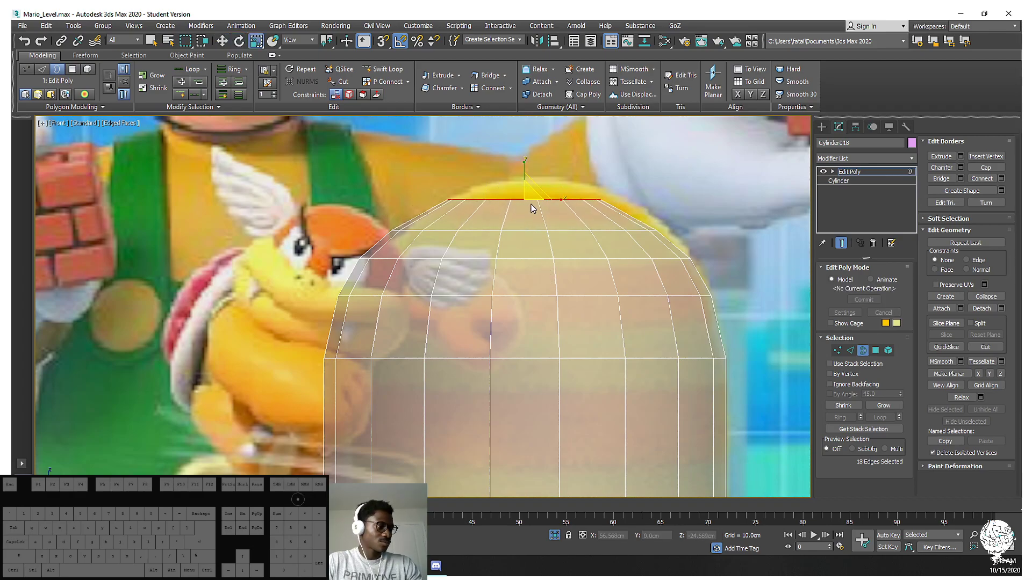
Add a final, narrower ring at the dome's peak and adjust its height to the reference image
key("w")
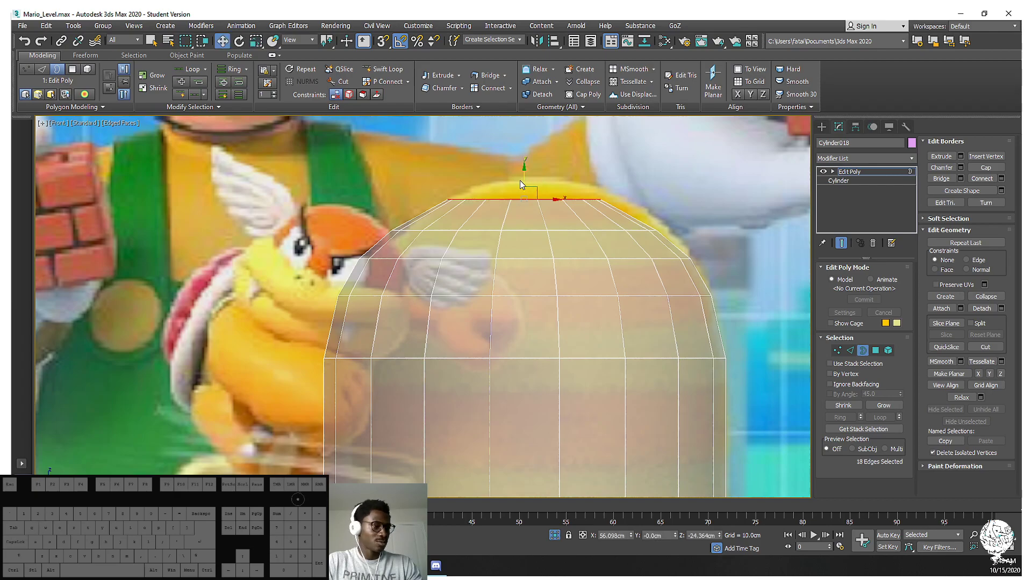
left_click_drag(520, 184, 536, 340, "shift")
key("r")
key("w")
left_click_drag(525, 163, 540, 175)
Cap the open border at the top of the dome
right_click(548, 180)
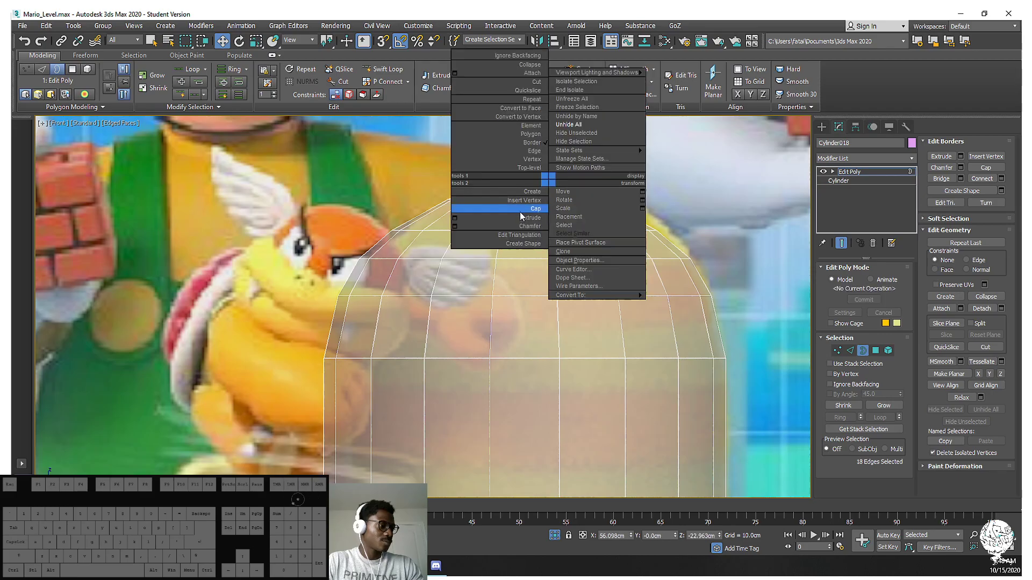
left_click(529, 211)
middle_click_drag(529, 204, 539, 236, "alt")
scroll(547, 209, "down", 10)
scroll(538, 277, "up", 5)
middle_click_drag(532, 291, 474, 304)
scroll(473, 302, "down", 4)
Move the bottom row of vertices to line up with the top of the yellow brim in the reference image
key("f")
scroll(469, 279, "up", 8)
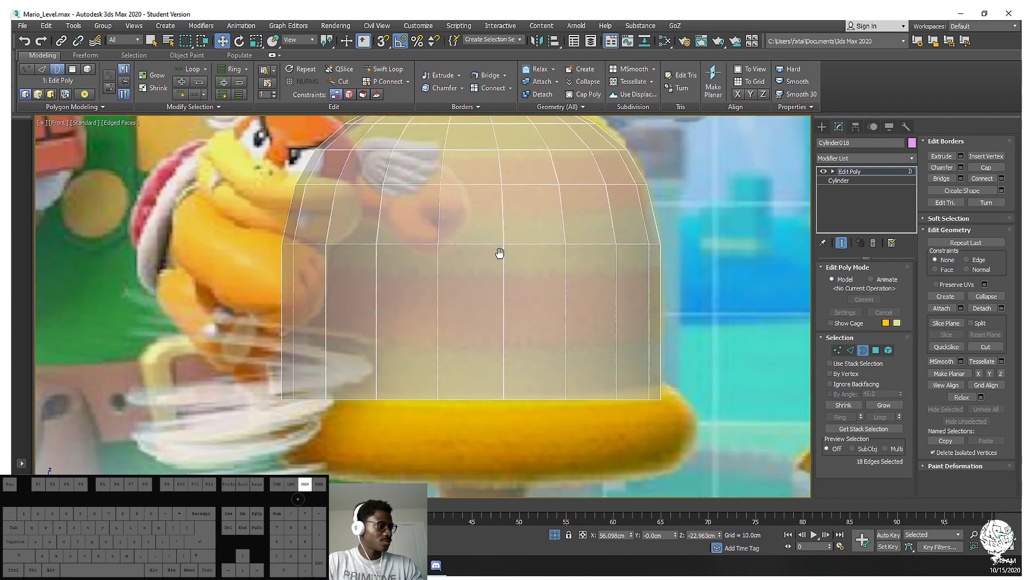
middle_click_drag(514, 241, 515, 253)
left_click(836, 351)
left_click_drag(201, 324, 202, 324)
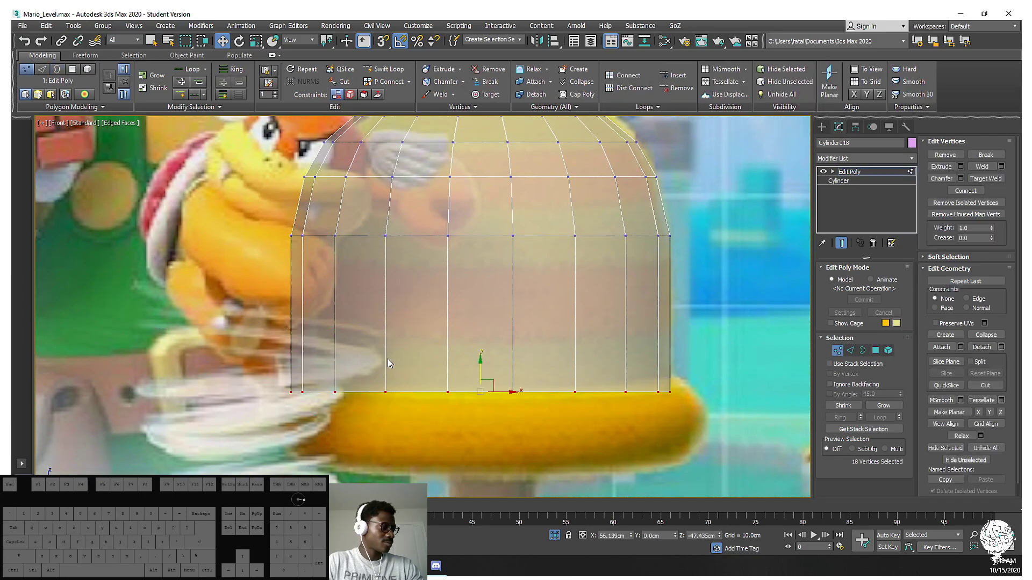
left_click_drag(482, 363, 482, 354)
middle_click_drag(526, 376, 488, 386)
scroll(470, 312, "up", 1)
scroll(466, 309, "down", 1)
middle_click_drag(463, 305, 487, 254)
scroll(470, 334, "down", 1)
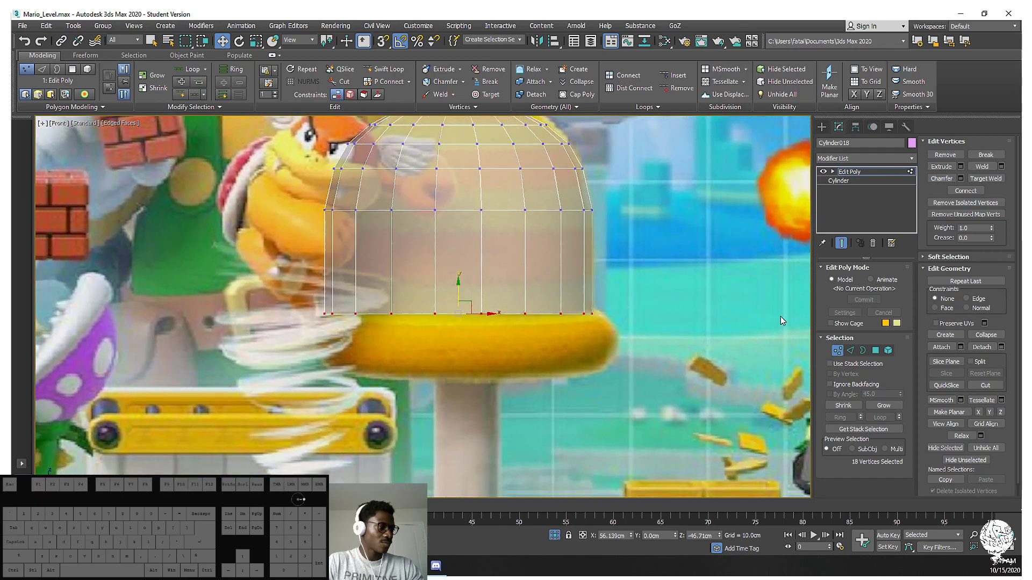
Delete the polygon that closes the underside of the cap
left_click(876, 352)
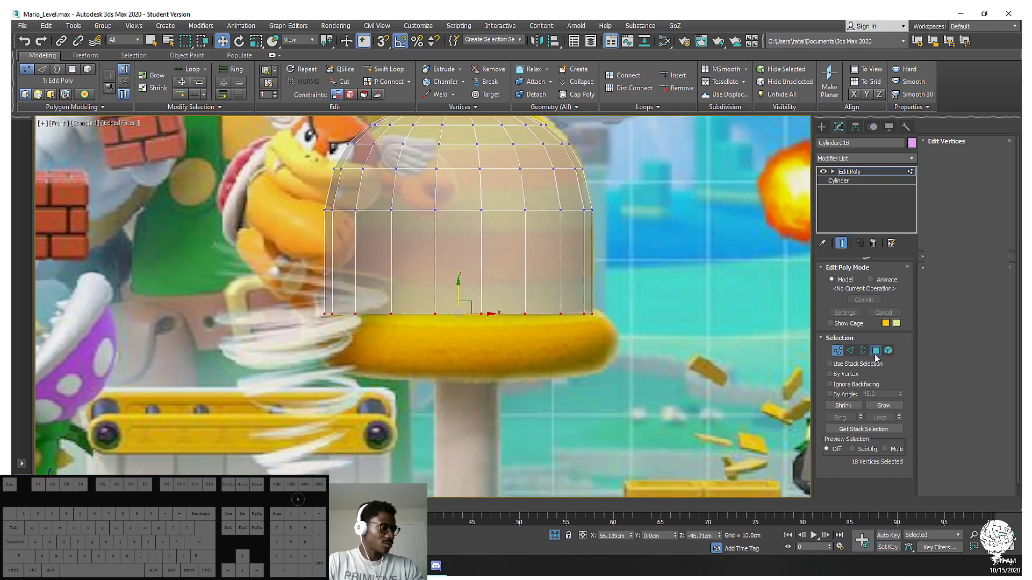
left_click_drag(671, 277, 205, 171, "alt")
middle_click_drag(441, 287, 482, 247, "alt")
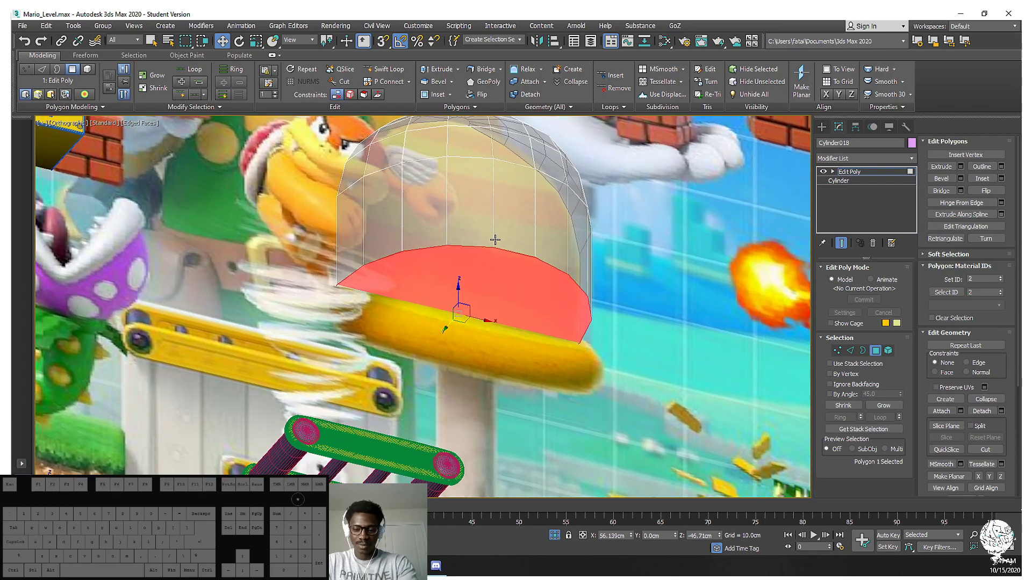
key("Delete")
Raise the open bottom border slightly, then extrude it outward and down to form the brim's flared top ring
left_click(863, 351)
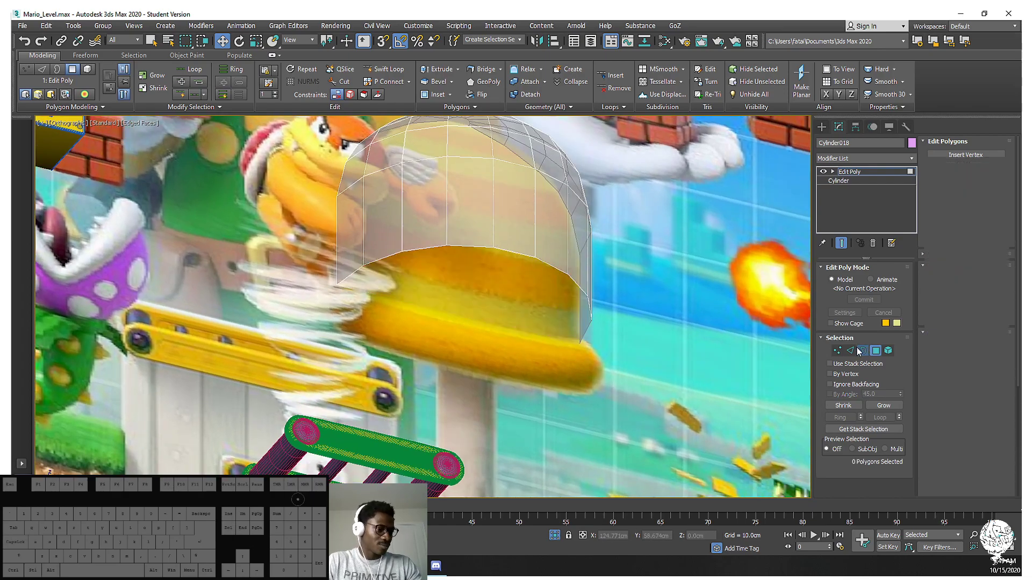
left_click(475, 247)
middle_click_drag(494, 254, 538, 302, "alt")
key("f")
scroll(541, 304, "up", 2)
middle_click_drag(468, 382, 523, 242)
scroll(517, 304, "down", 2)
middle_click_drag(465, 322, 497, 305)
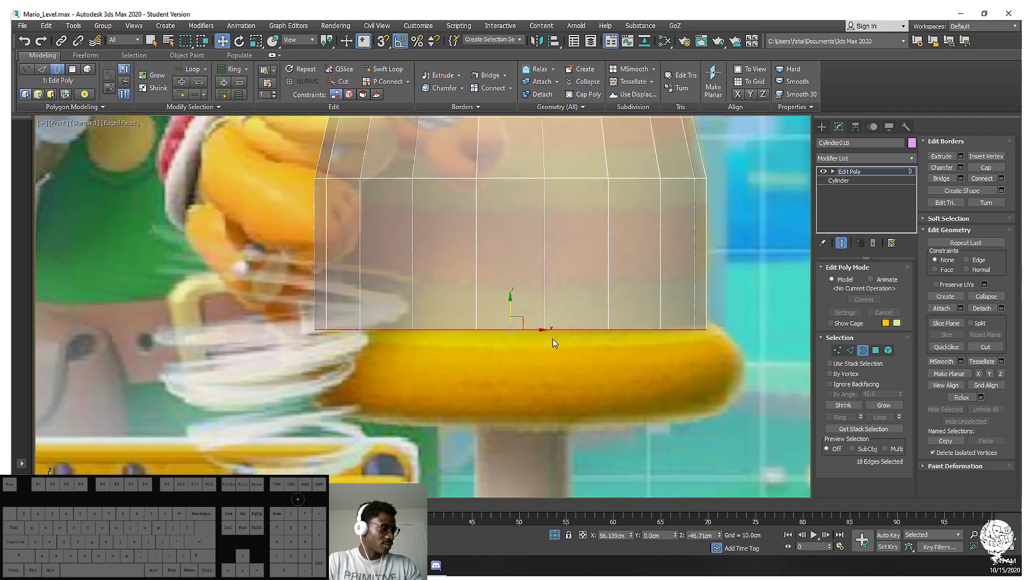
left_click_drag(511, 308, 516, 305)
key("r")
left_click_drag(516, 317, 510, 339, "shift")
key("w")
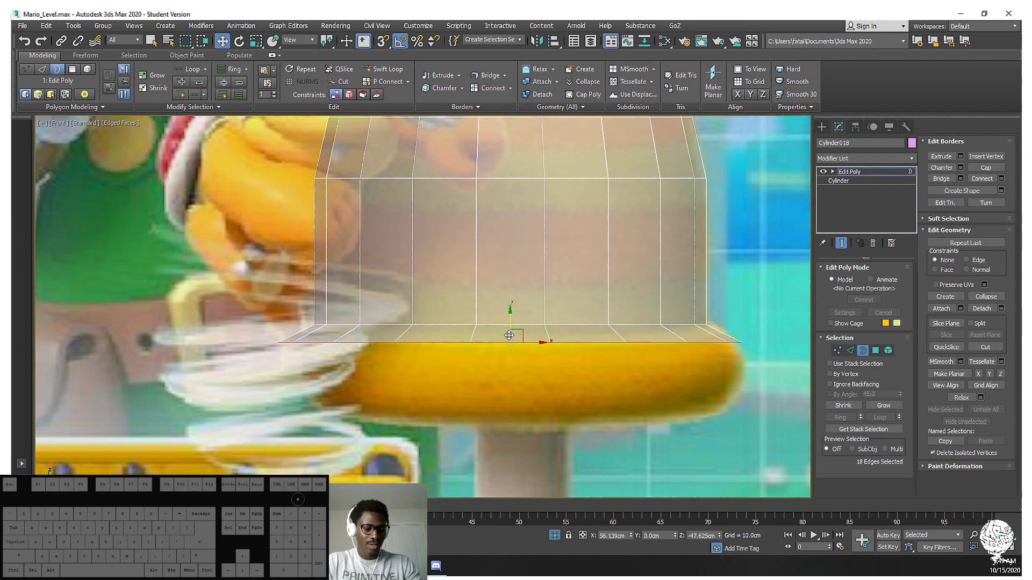
Extend the border downward in successive rings, scaling each one to follow the rounded profile of the reference brim
left_click_drag(511, 325, 515, 436, "shift")
key("r")
key("w")
key("r")
key("w")
key("r")
key("w")
key("r")
scroll(544, 423, "down", 4)
middle_click_drag(544, 422, 546, 393, "alt")
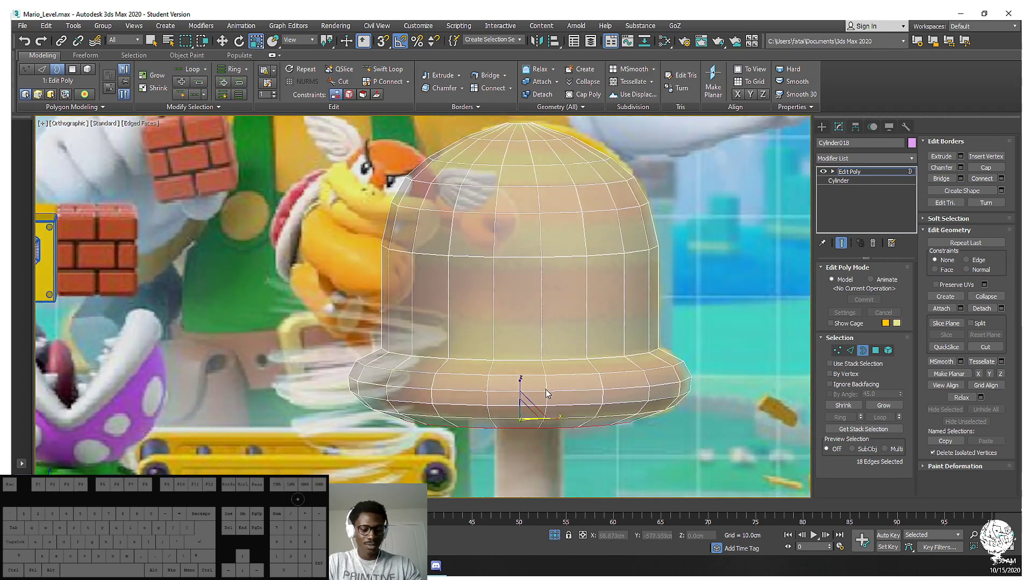
Add a slightly smaller inner ring to the open border on the underside of the brim
key("f")
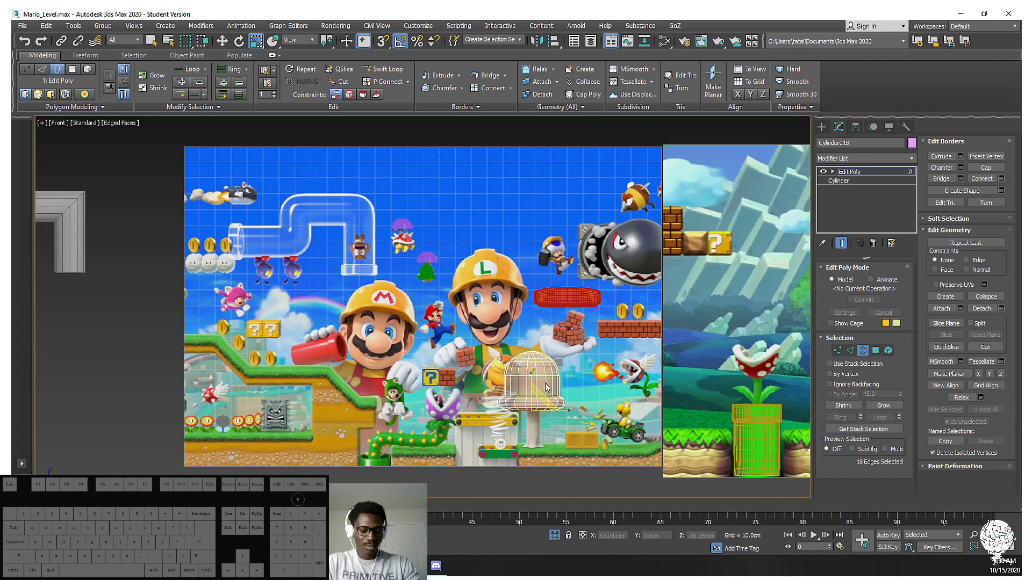
key("d")
key("z")
middle_click_drag(546, 386, 571, 311)
scroll(489, 376, "up", 2)
middle_click_drag(450, 388, 463, 336)
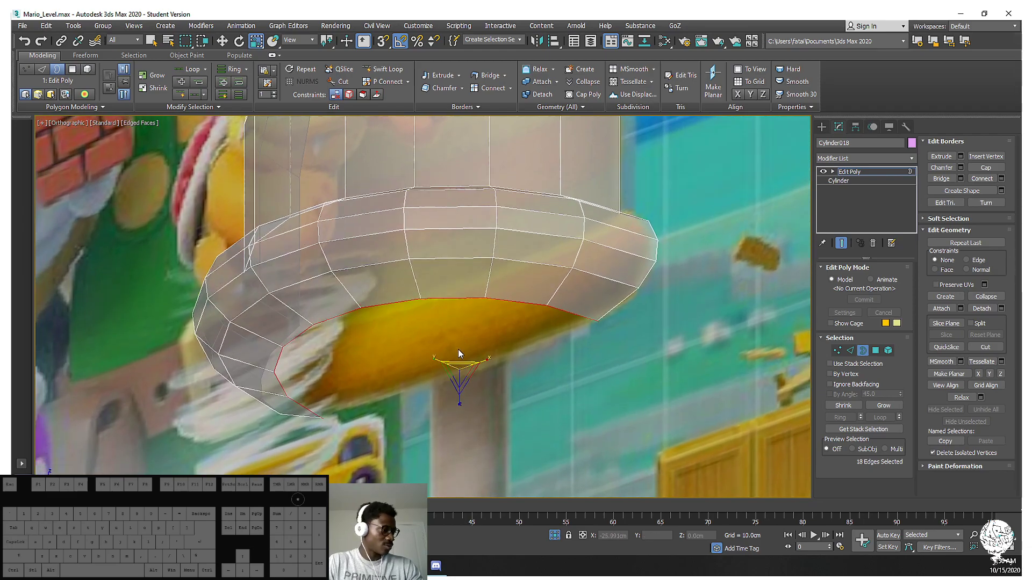
left_click_drag(458, 373, 459, 379, "shift")
key("w")
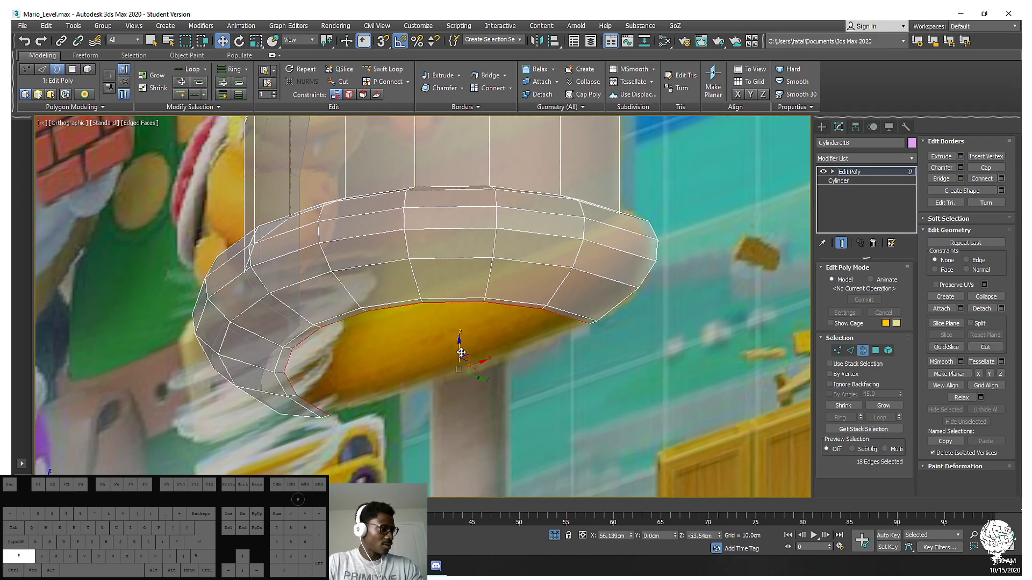
left_click(456, 351, "shift")
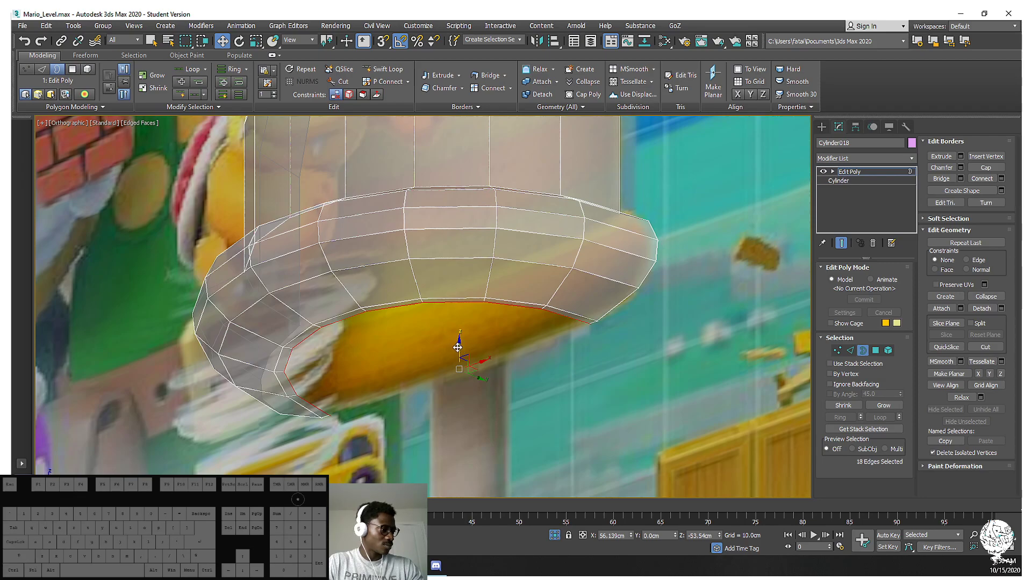
In the bottom view, extrude the open border inward by scaling it flat along Y into one line across the centre
middle_click_drag(457, 356, 528, 237, "alt")
key("p")
scroll(493, 290, "up", 2)
middle_click_drag(526, 245, 489, 221, "alt")
scroll(489, 231, "down", 2)
scroll(500, 248, "up", 6)
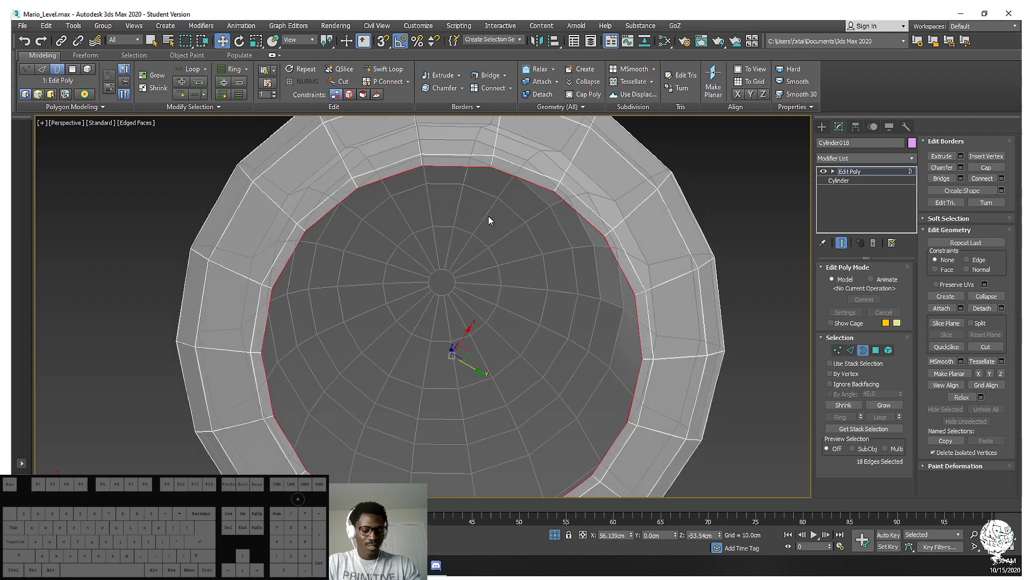
key("t")
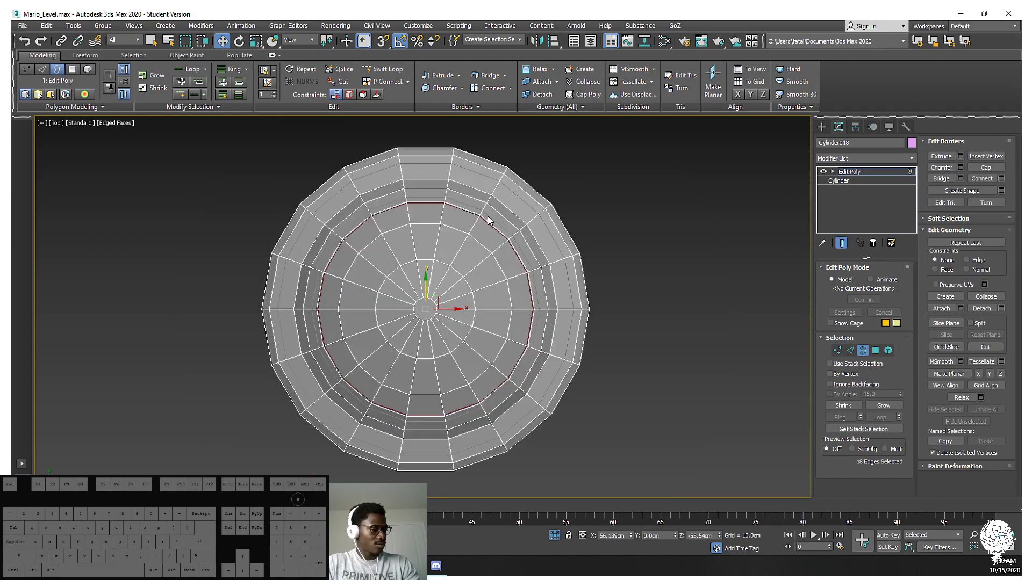
key("v")
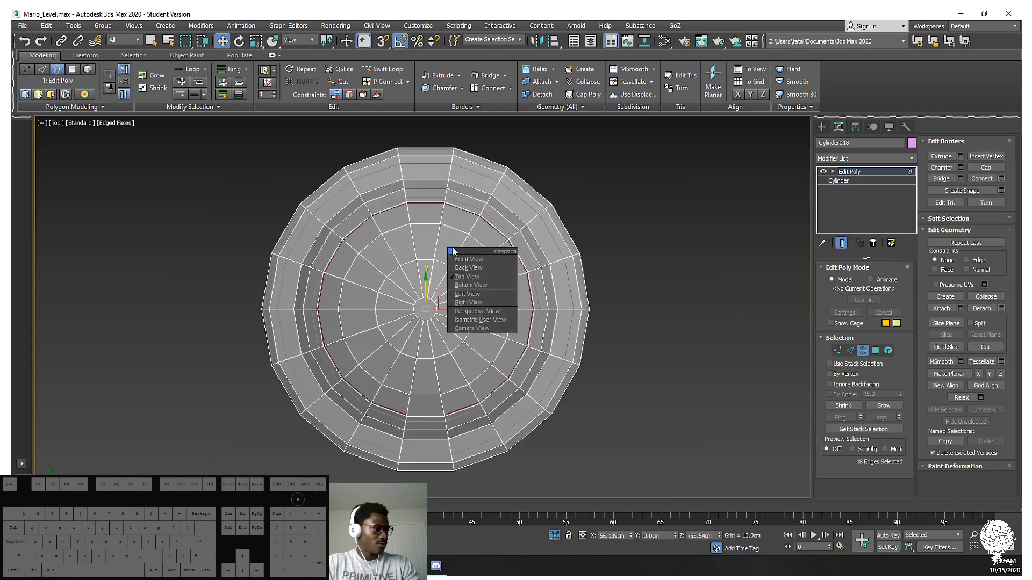
left_click(477, 287)
mouse_move(448, 311)
middle_mouse_down()
mouse_move(481, 321)
mouse_move(509, 304)
middle_mouse_up()
key("r")
left_click_drag(487, 277, 233, 129, "shift")
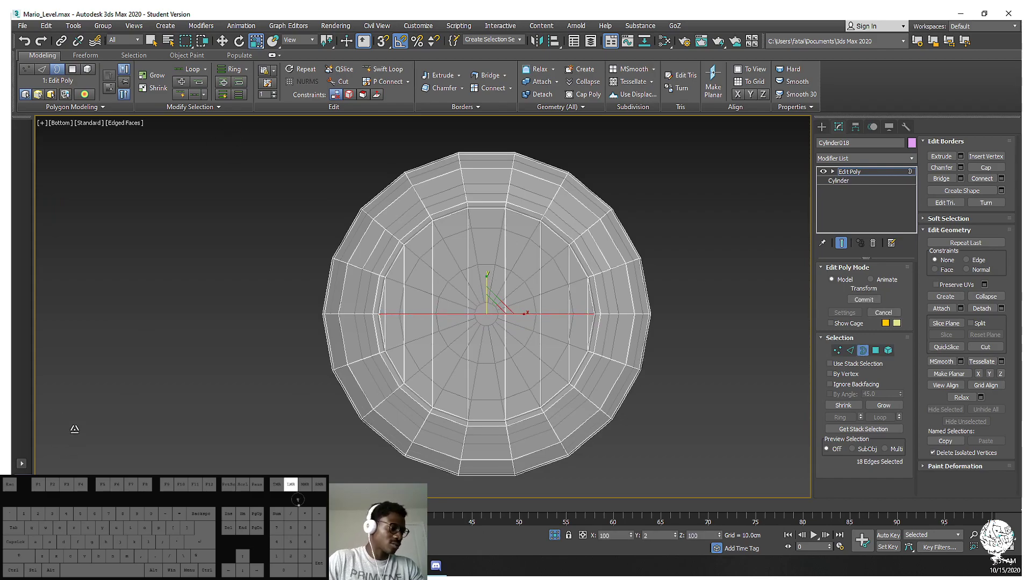
left_click_drag(38, 94, 441, 12)
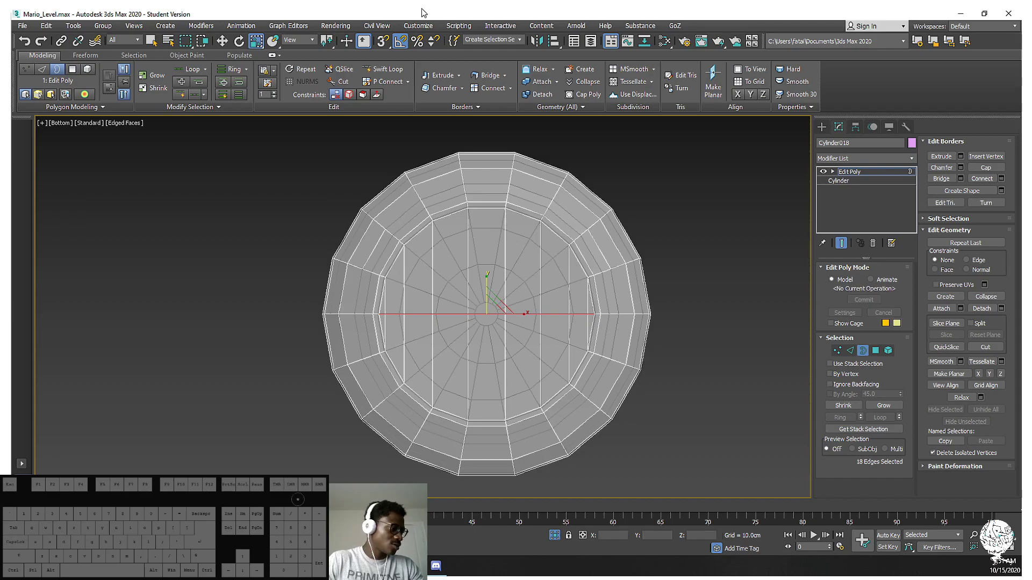
Weld the overlapping vertices along the flattened centre line with a 0.1 cm threshold
scroll(366, 300, "down", 2)
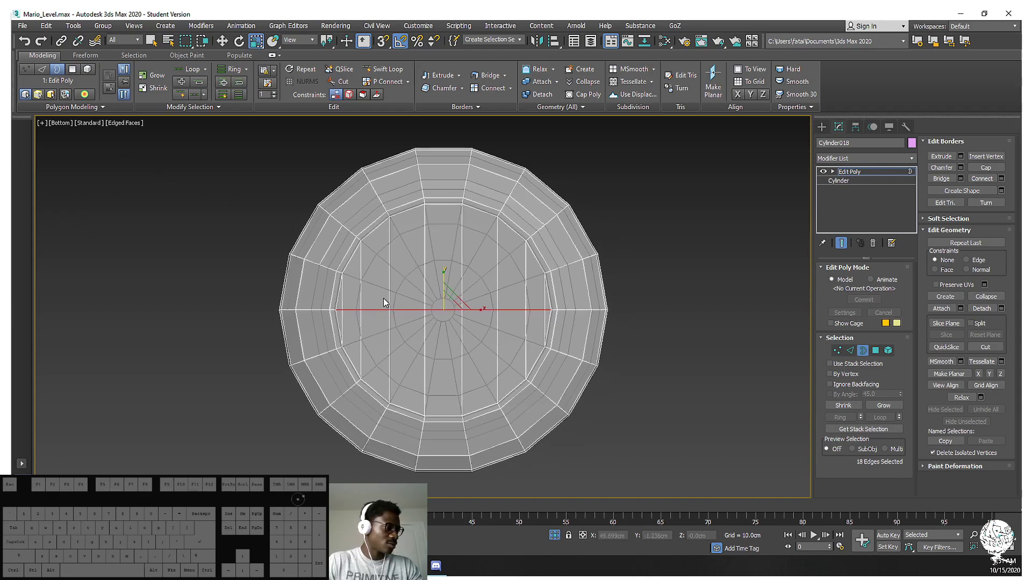
scroll(586, 330, "up", 4)
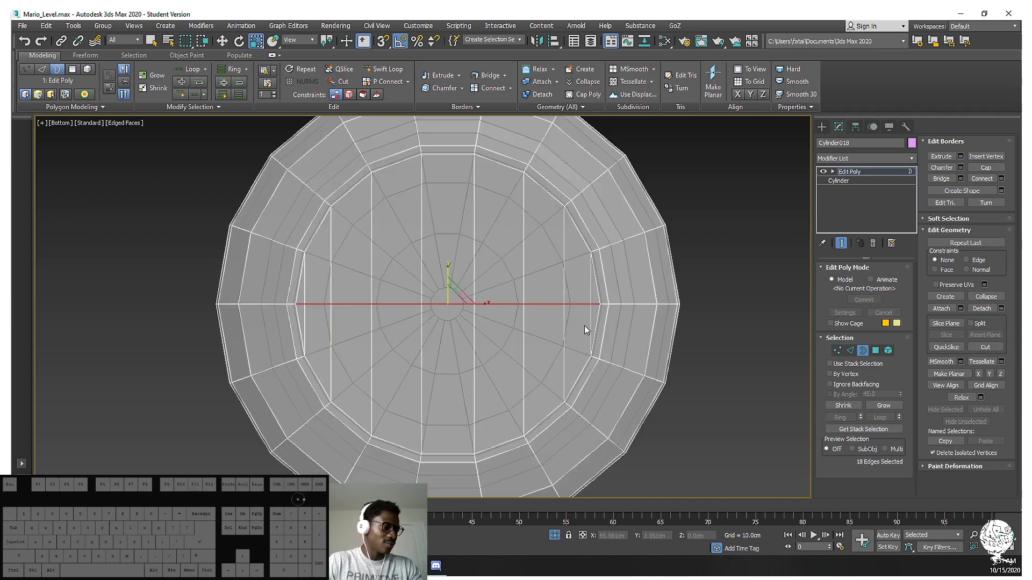
left_click(838, 351, "ctrl")
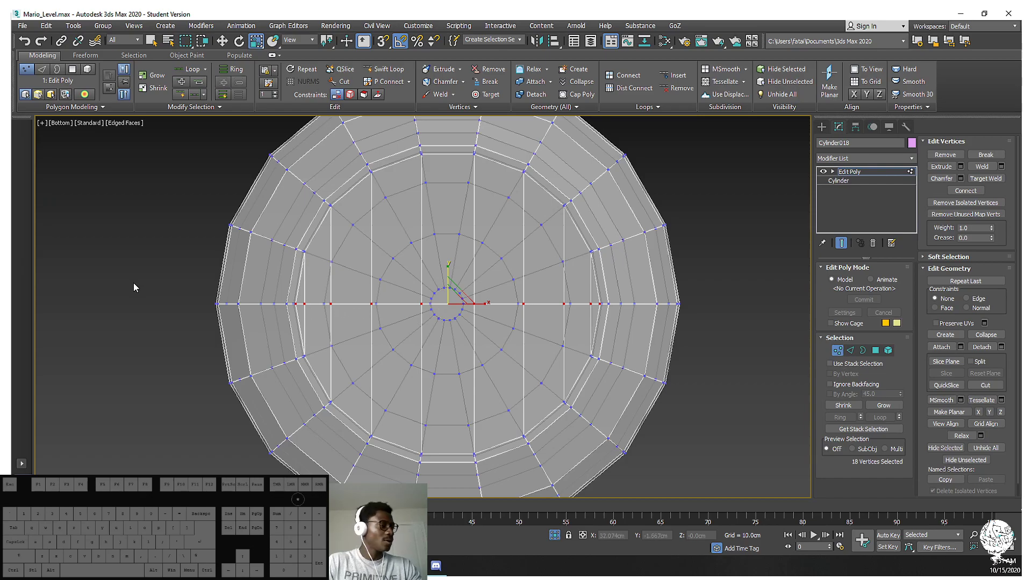
scroll(135, 286, "up", 8)
right_click(372, 352)
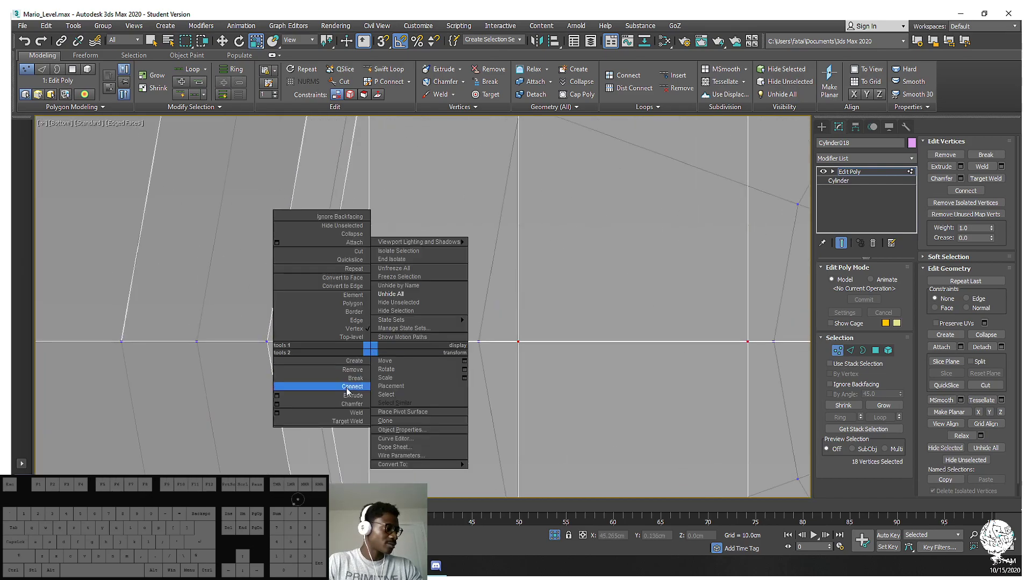
left_click(277, 414)
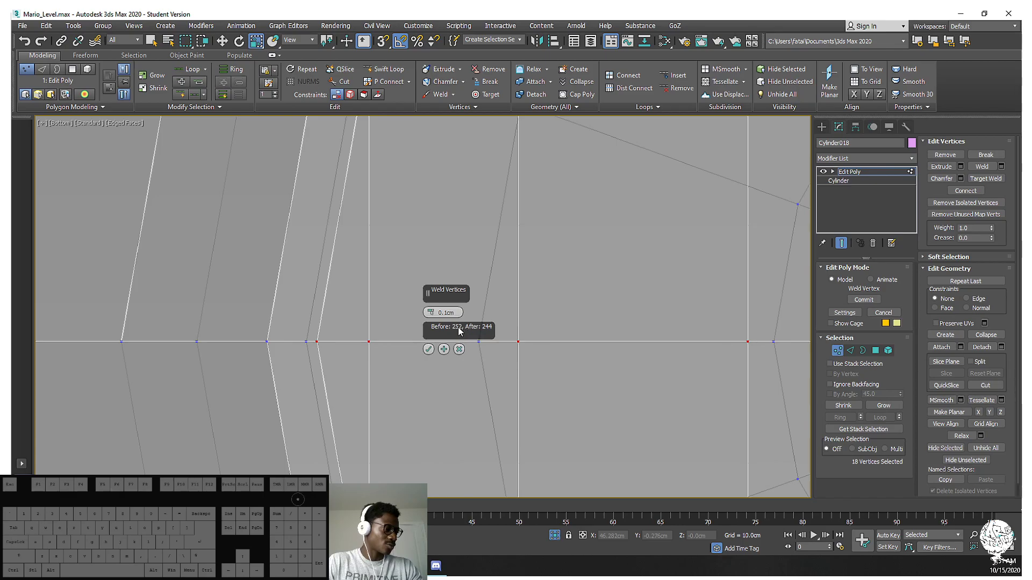
left_click(428, 351)
scroll(322, 323, "down", 6)
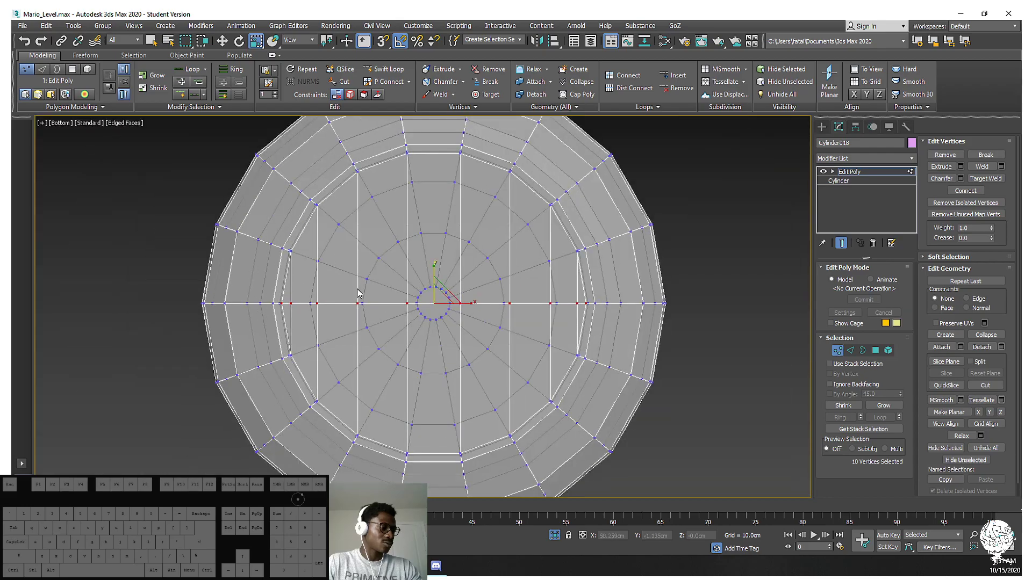
Examine the welded mesh from several angles, then turn off the edged-faces display and check its shading from the front
middle_click_drag(384, 295, 461, 302, "alt")
left_click(628, 359)
middle_click_drag(471, 248, 470, 357, "alt")
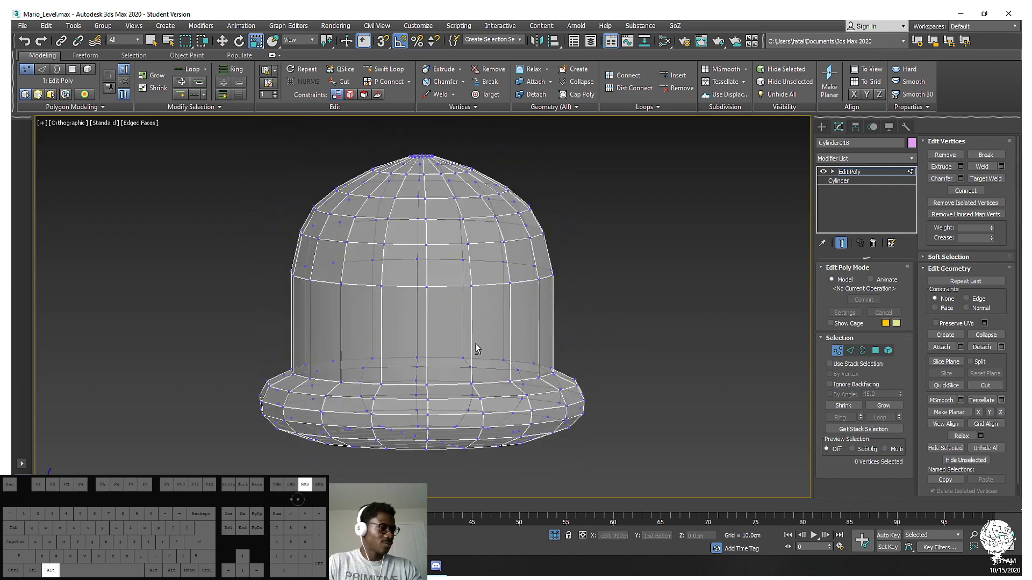
middle_click_drag(510, 225, 509, 312, "alt")
scroll(420, 258, "up", 3)
middle_click_drag(419, 258, 470, 207, "alt")
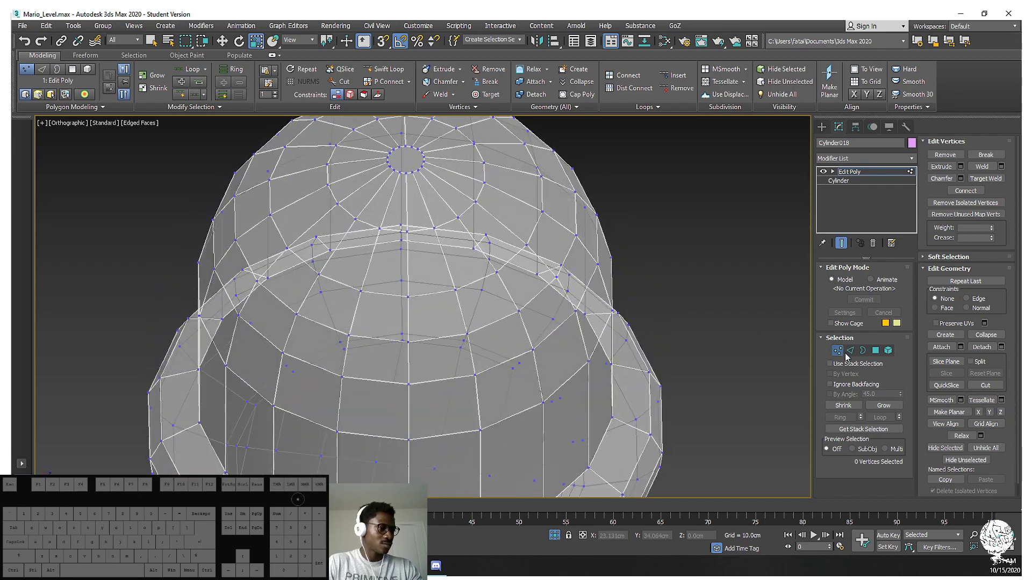
scroll(686, 299, "down", 5)
mouse_move(587, 296)
middle_mouse_down("alt")
mouse_move(681, 237)
mouse_move(727, 306)
mouse_move(665, 326)
mouse_move(743, 295)
mouse_move(672, 304)
mouse_move(661, 329)
mouse_move(634, 329)
mouse_move(634, 304)
mouse_move(657, 276)
mouse_move(637, 315)
mouse_move(636, 297)
middle_mouse_up("alt")
scroll(670, 304, "up", 3)
key("F4")
key("f")
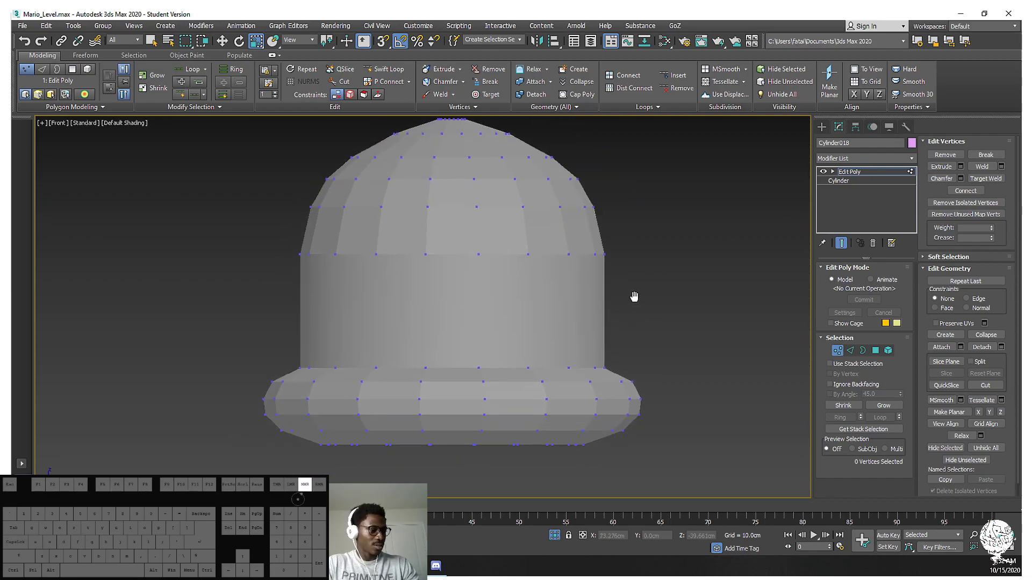
Select the whole cap element and clear all of its smoothing groups
left_click(888, 351)
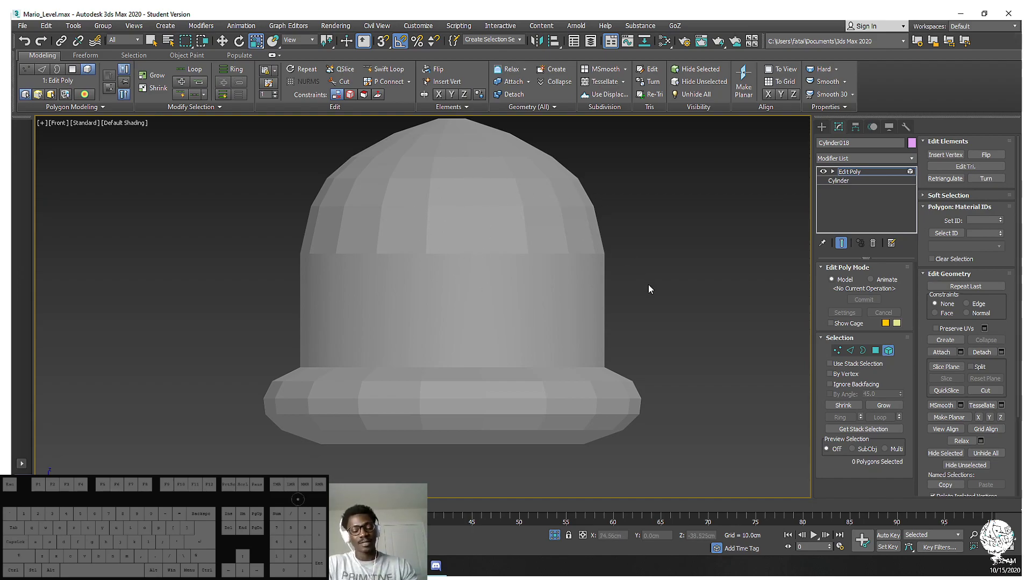
middle_click_drag(522, 278, 482, 279)
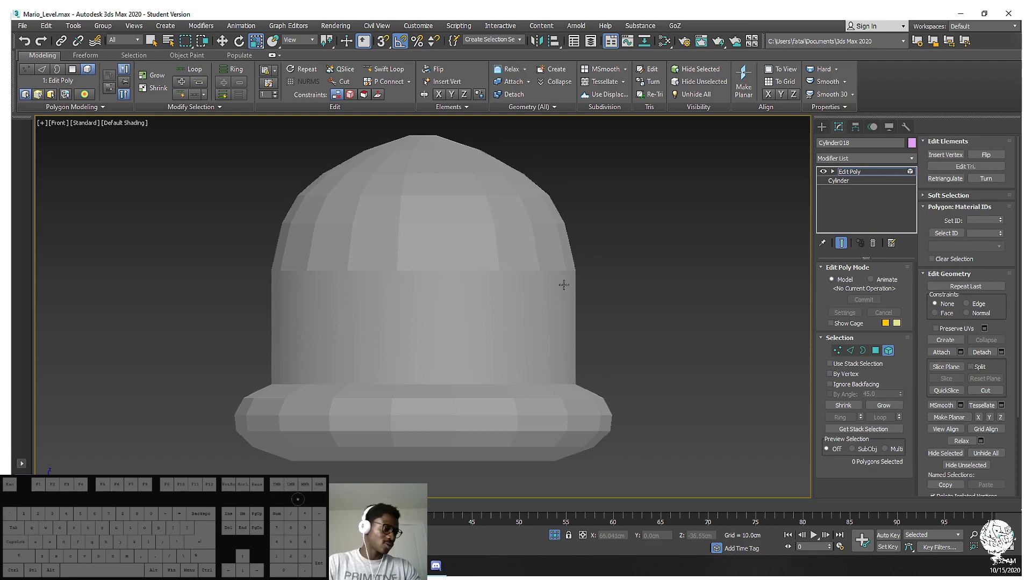
left_click(476, 289)
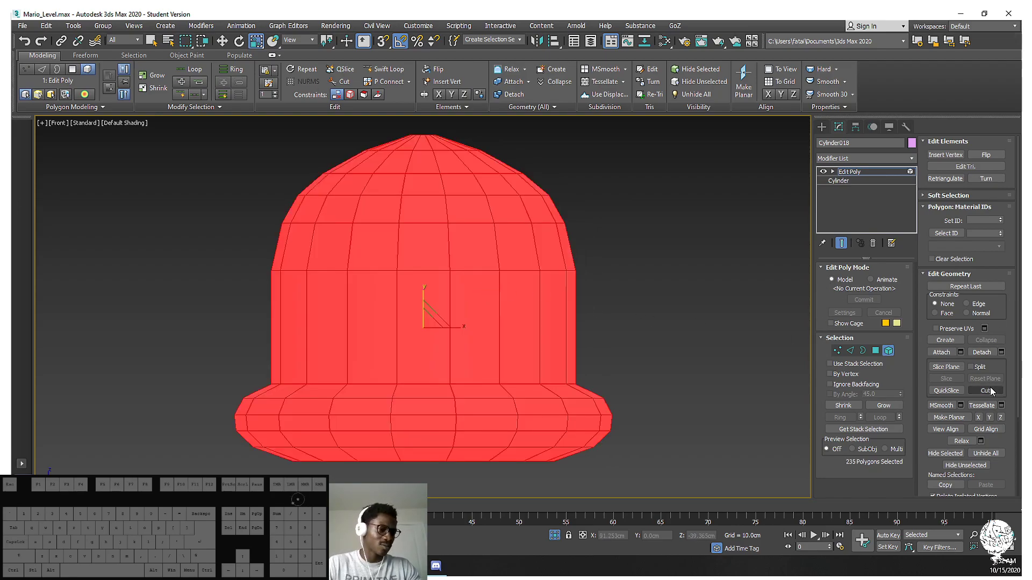
scroll(1016, 328, "down", 3)
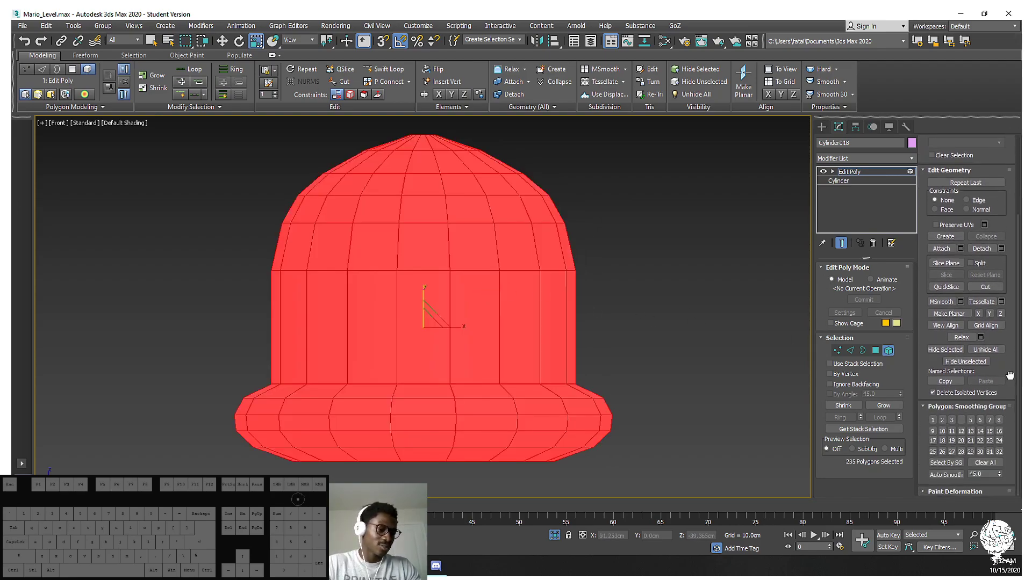
left_click(987, 463)
left_click(594, 215)
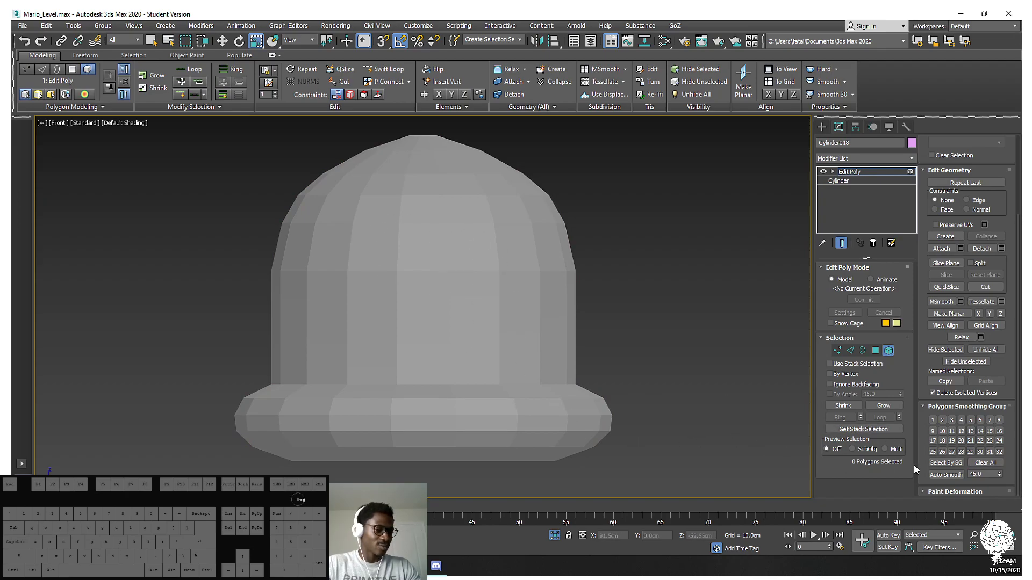
Apply Auto Smooth with a 45.0 threshold to the whole cap element and check the shading on its underside
left_click(573, 340)
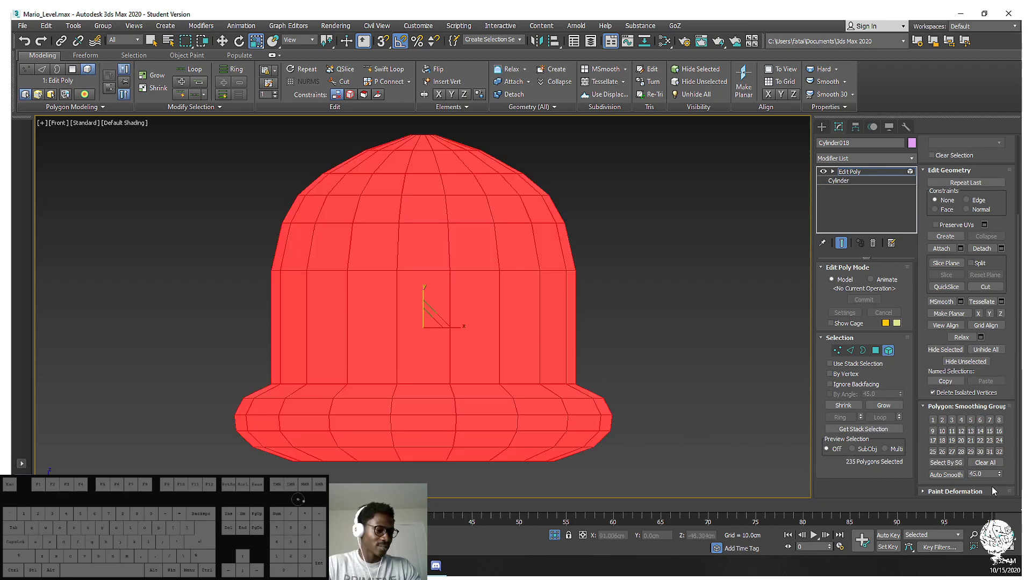
left_click(944, 476)
left_click(670, 323)
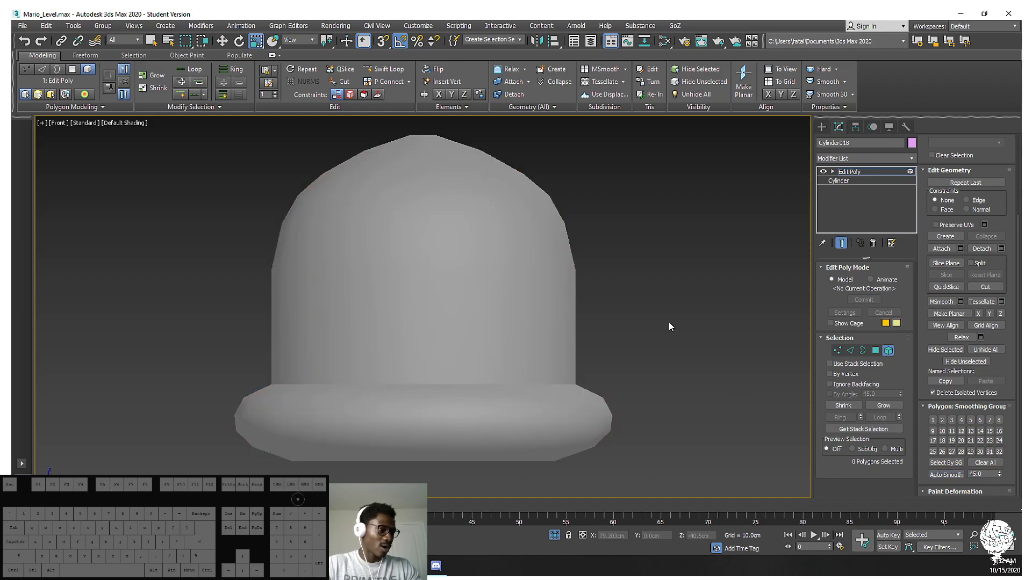
mouse_move(545, 277)
middle_mouse_down("alt")
mouse_move(550, 297)
mouse_move(417, 292)
mouse_move(491, 279)
mouse_move(504, 252)
mouse_move(491, 249)
mouse_move(509, 265)
mouse_move(472, 251)
mouse_move(523, 200)
mouse_move(537, 134)
mouse_move(549, 334)
middle_mouse_up("alt")
scroll(550, 333, "up", 6)
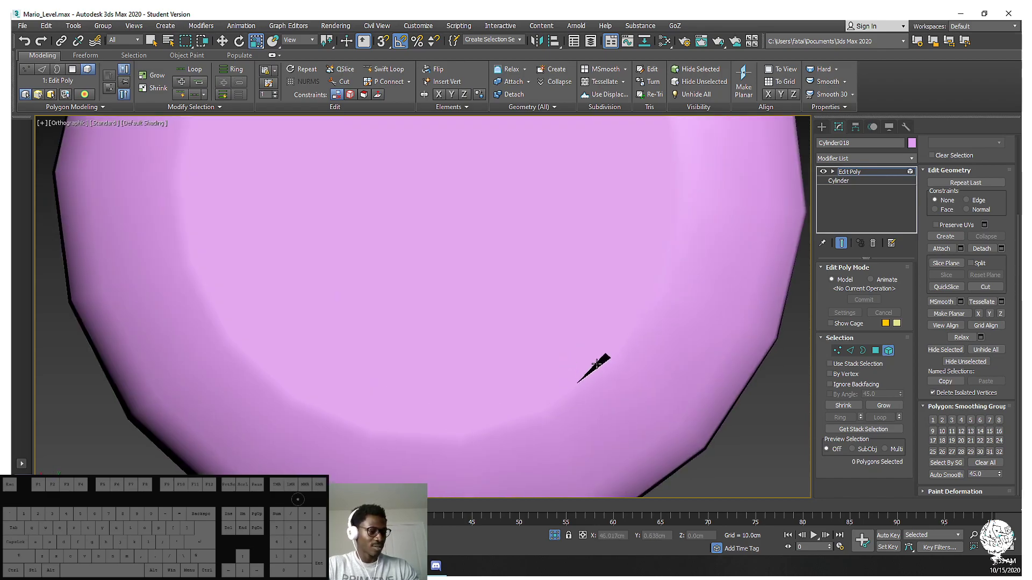
Show the edged faces and move the stray vertex beside the black gap on the cap's underside to close the gap
key("F4")
scroll(578, 384, "up", 6)
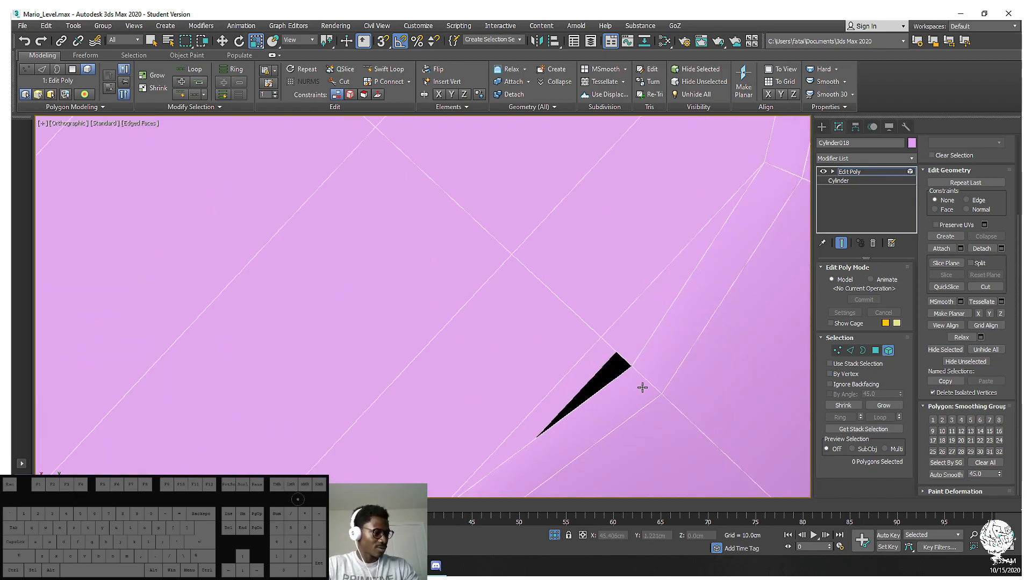
left_click(837, 351)
left_click(601, 360)
key("w")
middle_click_drag(608, 383, 606, 359, "alt")
left_click_drag(598, 353, 579, 337)
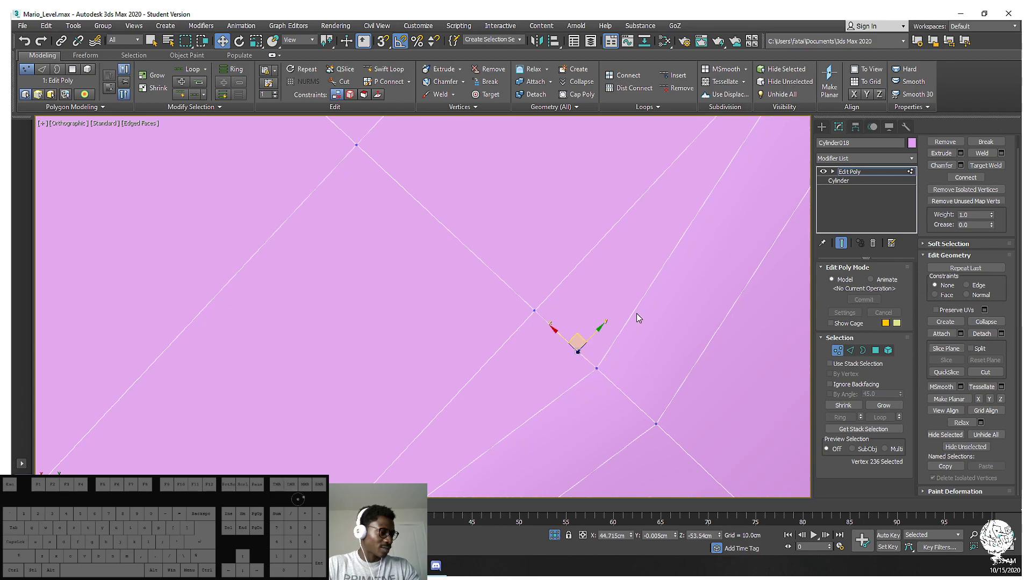
left_click(736, 270)
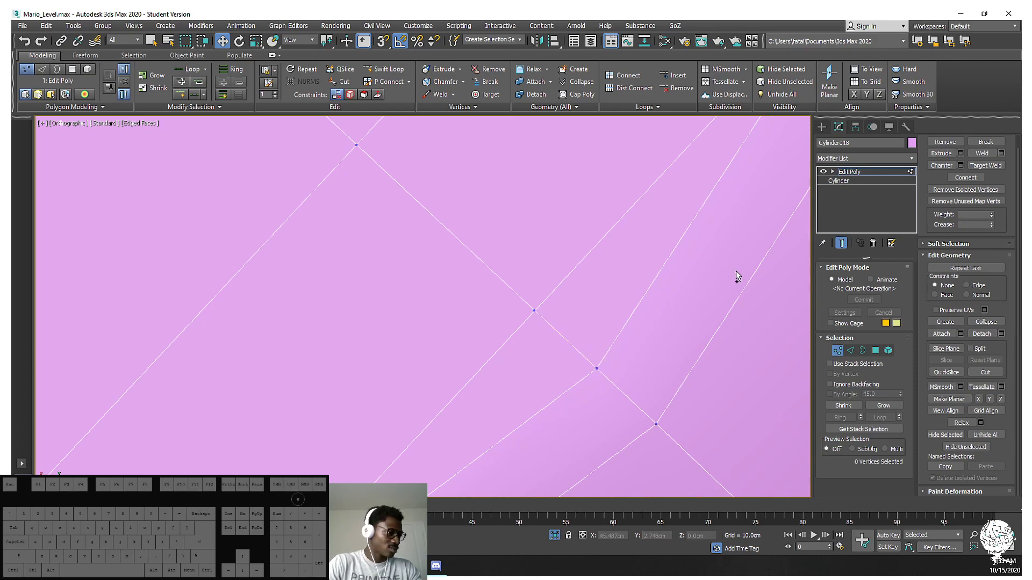
Add a TurboSmooth modifier to the mushroom cap above its Edit Poly modifier
scroll(578, 327, "down", 3)
scroll(577, 326, "down", 5)
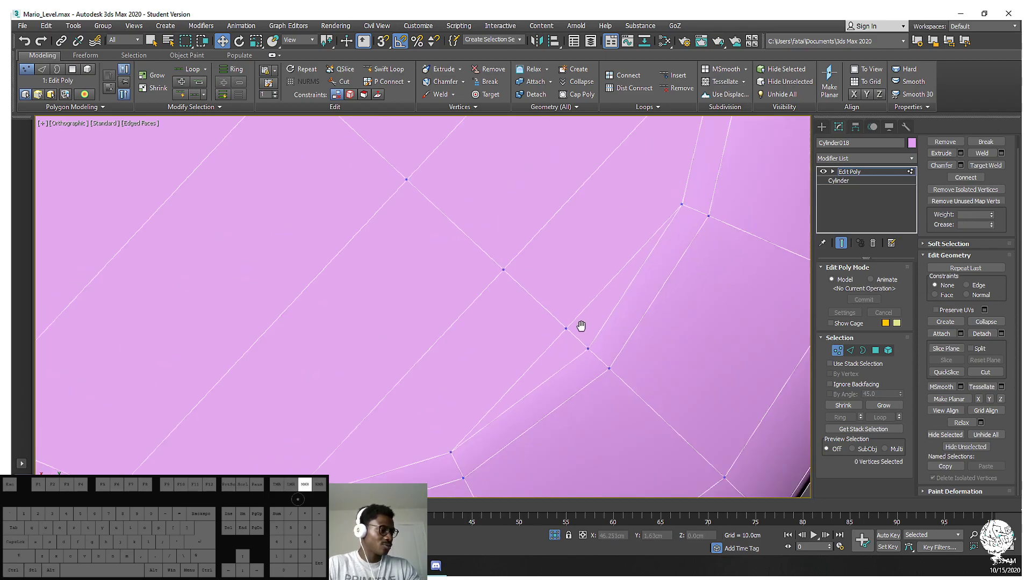
middle_click_drag(542, 260, 449, 270, "alt")
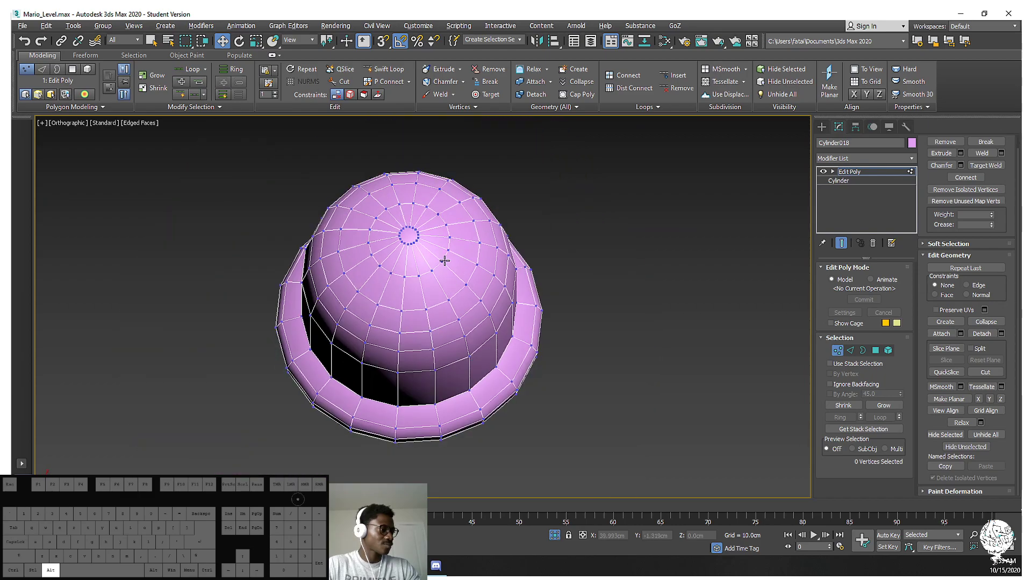
scroll(480, 257, "up", 6)
middle_click_drag(497, 292, 465, 289, "alt")
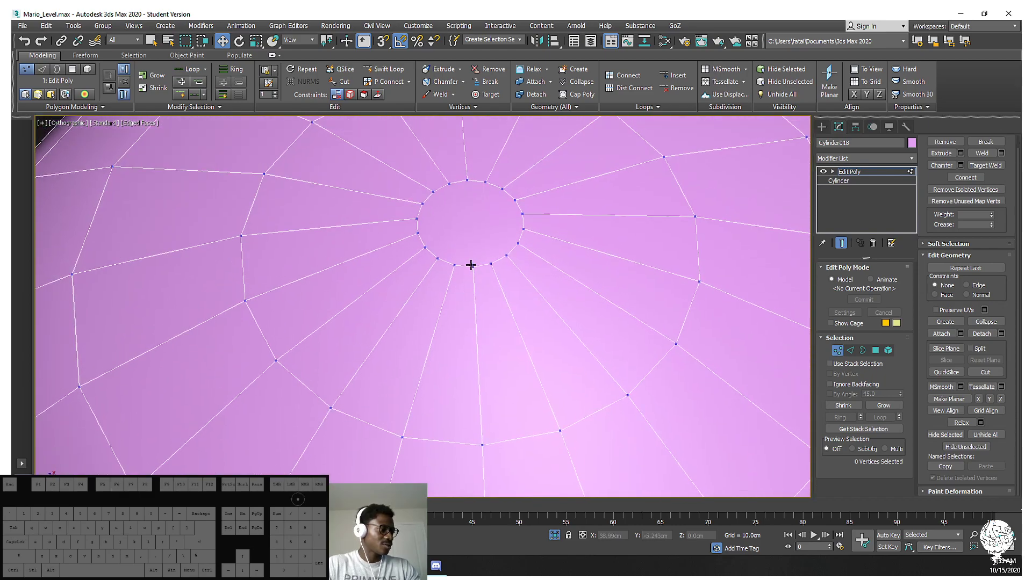
left_click(881, 159)
key("t")
left_click(878, 376)
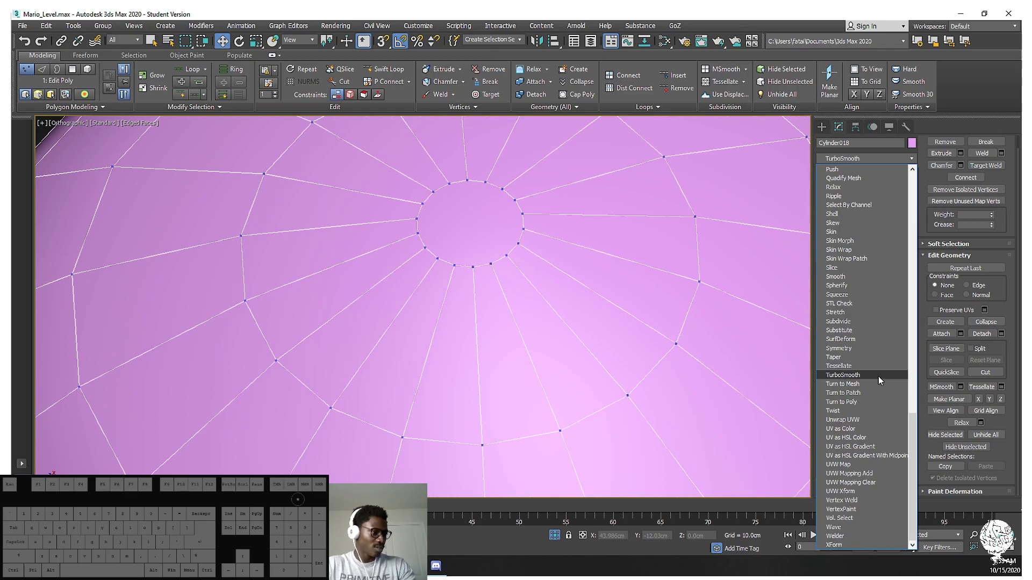
Deselect the cap and turn off the edged-faces display to view its smoothed surface
scroll(496, 246, "down", 5)
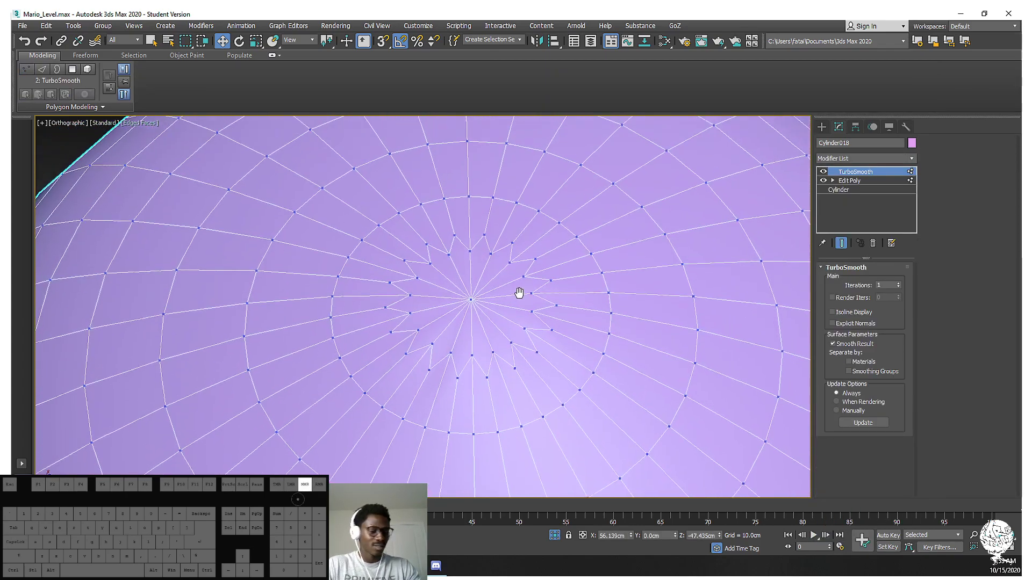
key("F4")
key("F3")
key("F3")
key("F4")
left_click(724, 184)
left_click(692, 196)
key("F4")
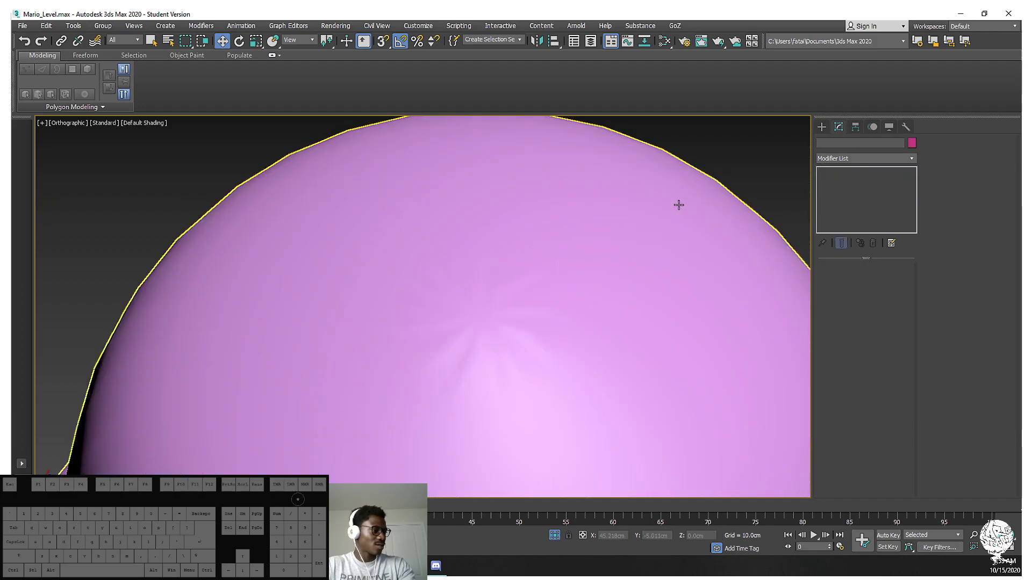
Examine the shading around the crown's centre from several distances and angles
scroll(497, 322, "down", 5)
middle_click_drag(500, 327, 499, 402, "alt")
scroll(485, 349, "up", 10)
scroll(505, 331, "down", 2)
scroll(504, 332, "up", 3)
scroll(505, 329, "down", 4)
middle_click_drag(504, 329, 524, 343, "alt")
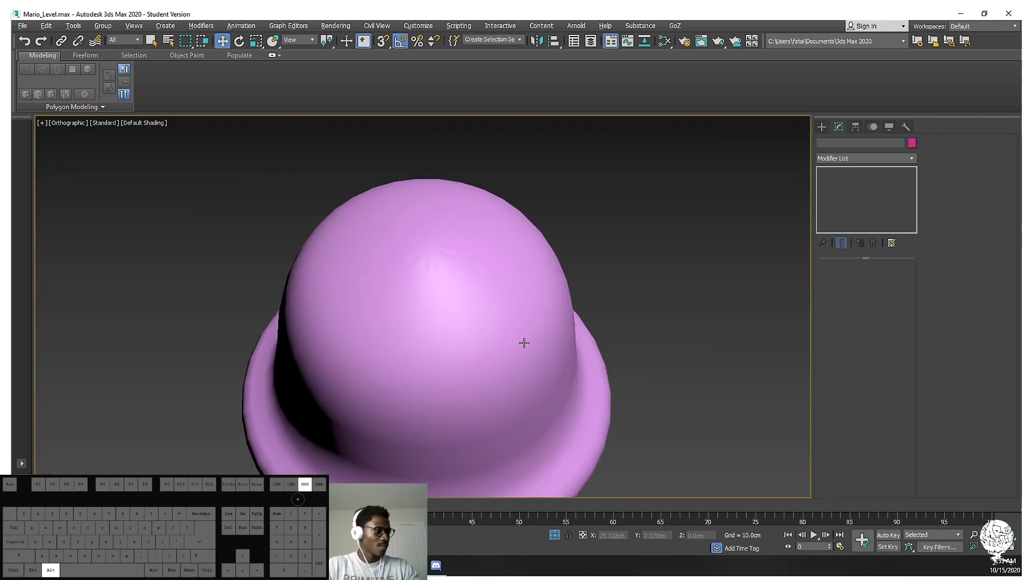
middle_click_drag(463, 288, 456, 309, "alt")
scroll(442, 254, "up", 4)
middle_click_drag(424, 273, 424, 320)
Return to the cap's Edit Poly level with TurboSmooth hidden and inset the round polygon at the top of the crown
key("F4")
left_click(429, 321)
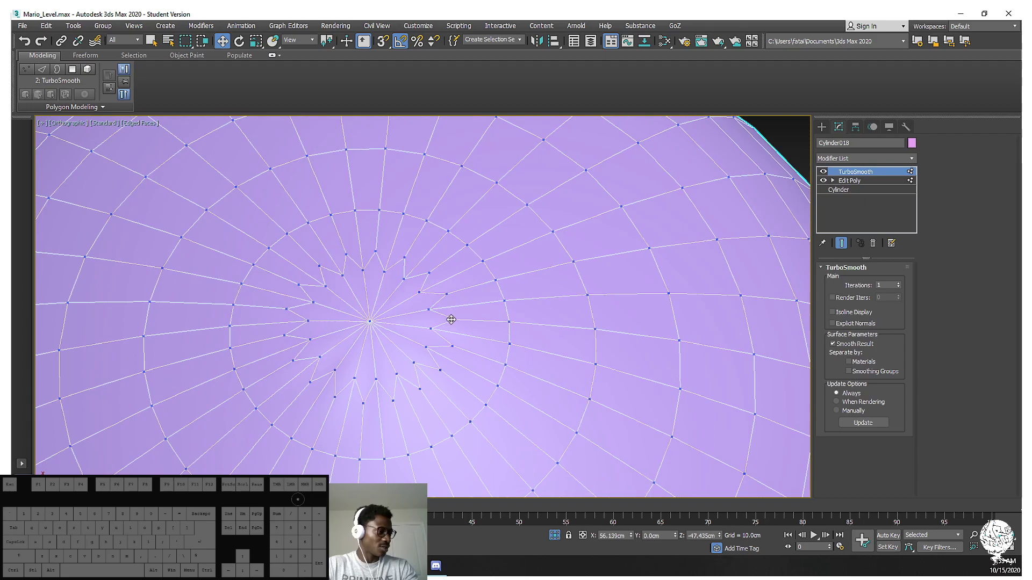
left_click(850, 182)
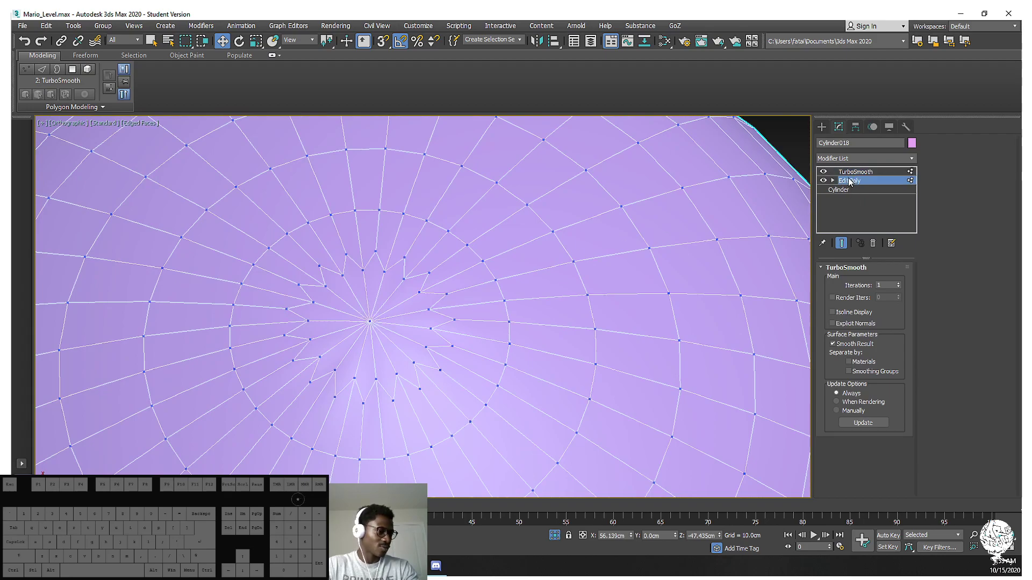
left_click(823, 172)
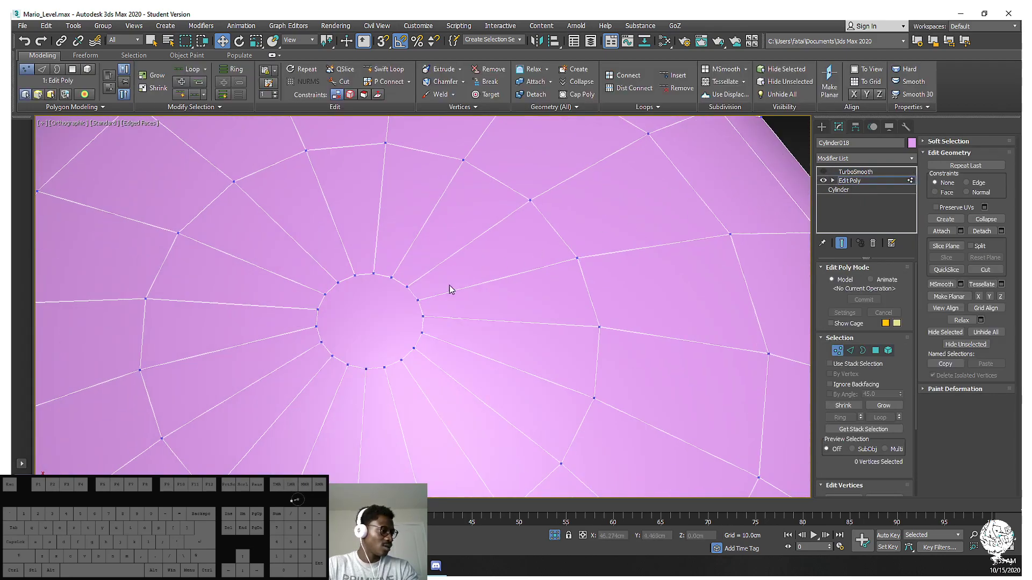
left_click(400, 364)
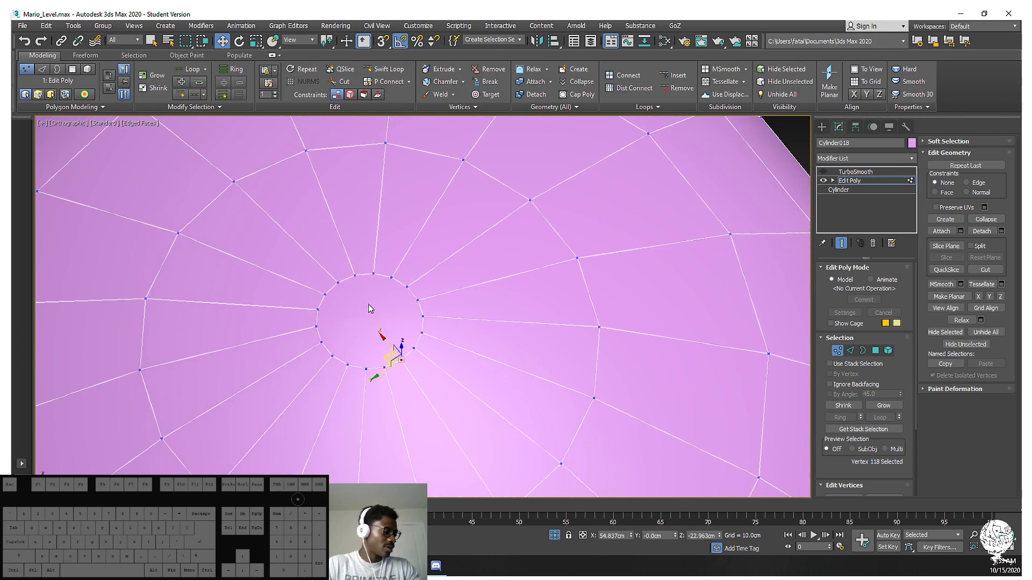
left_click(875, 352)
left_click(389, 304)
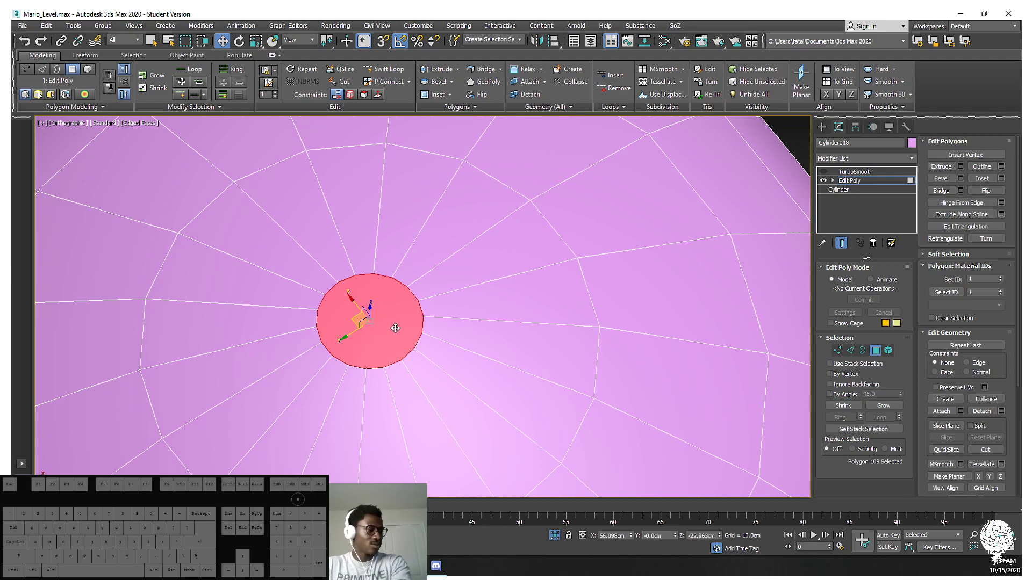
right_click(385, 326)
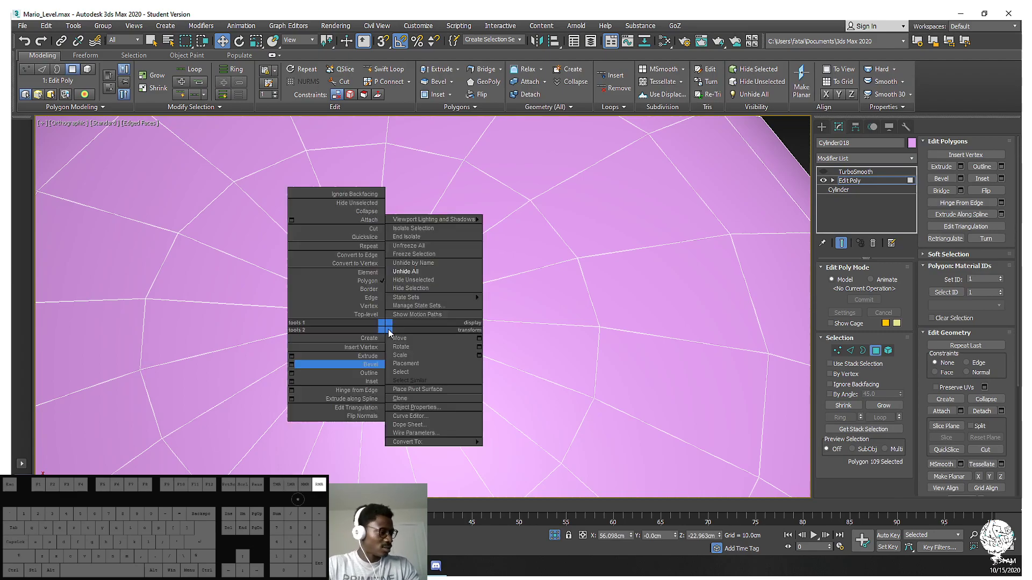
left_click(291, 382)
left_click_drag(430, 328, 430, 302)
left_click(428, 343)
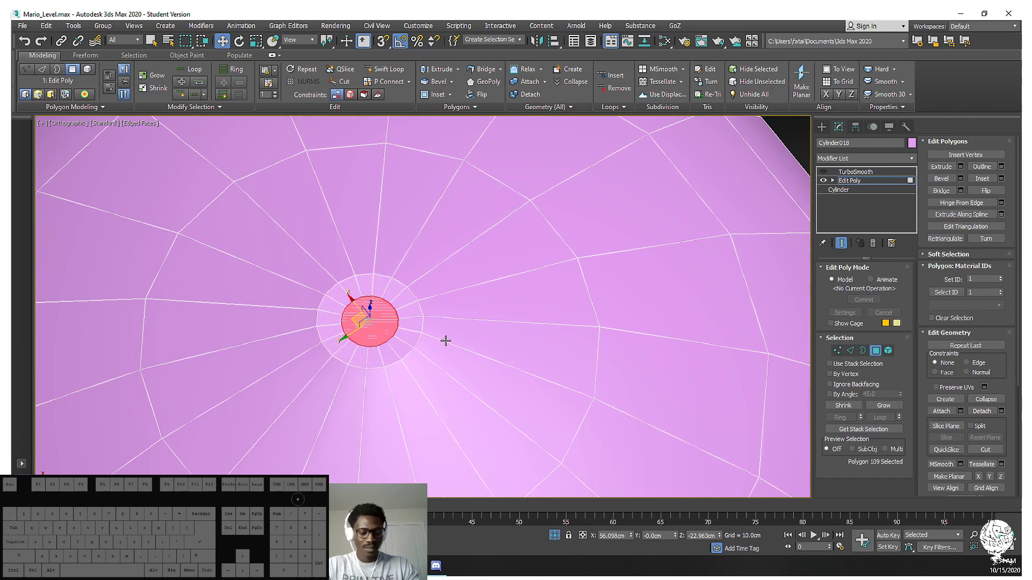
Collapse the inset polygon's vertices into one centre vertex and raise it about 0.4 cm
left_click(837, 351, "ctrl")
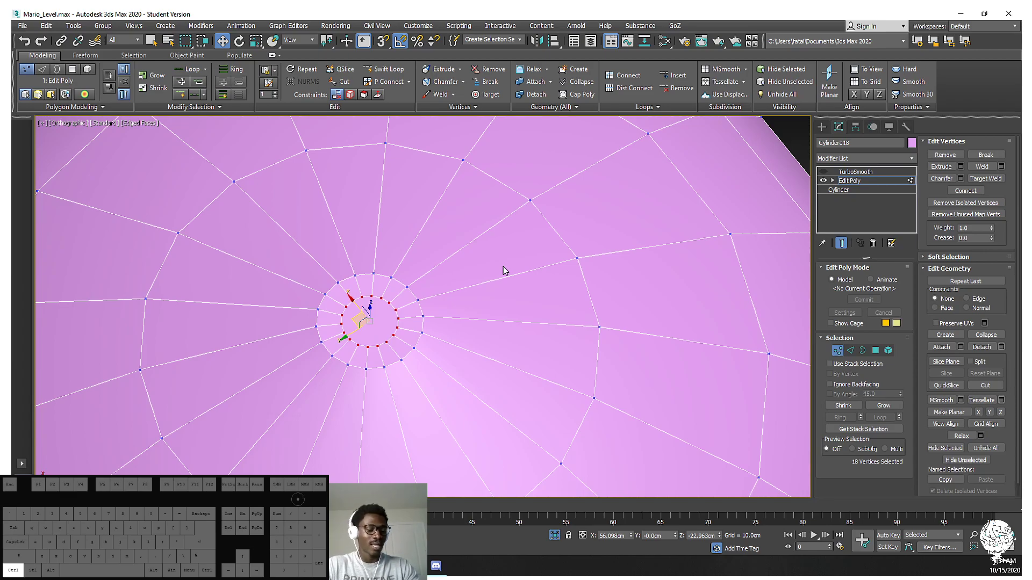
right_click(374, 318)
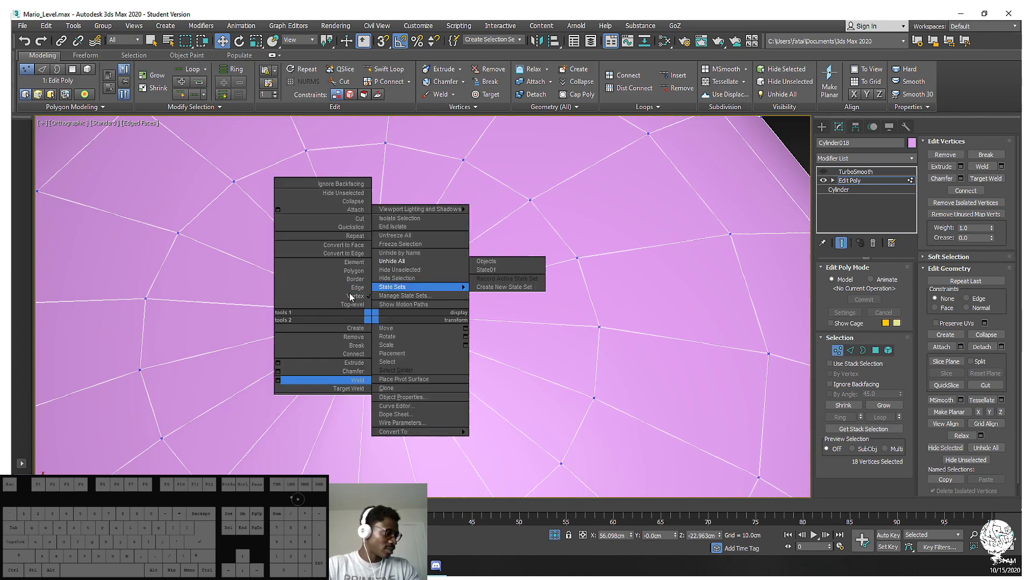
left_click(354, 202)
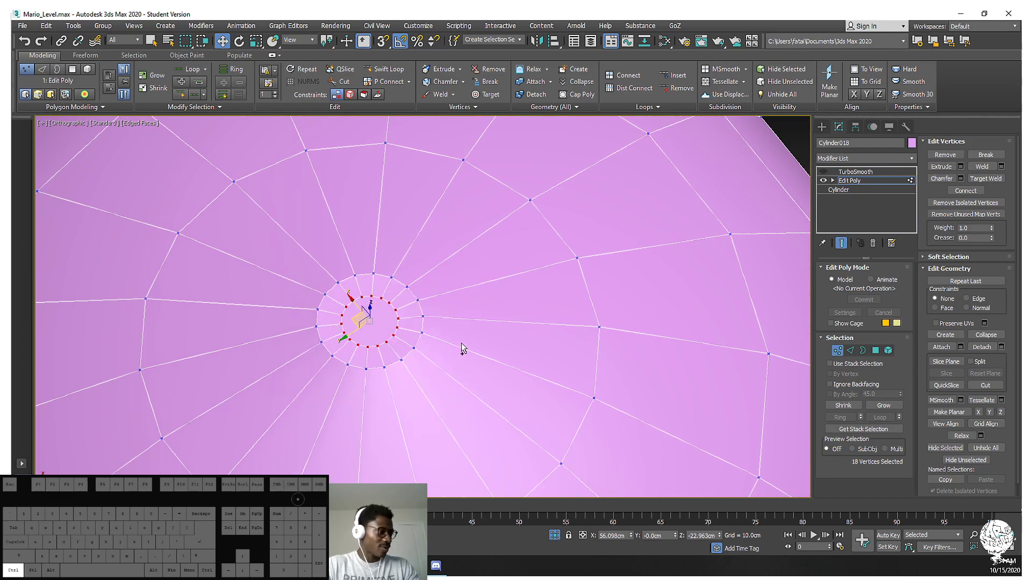
middle_click_drag(461, 343, 406, 282, "alt")
left_click_drag(370, 297, 371, 283)
Show the TurboSmooth result, deselect the cap, hide its edged faces and check the shading at the crown's tip
left_click(854, 172)
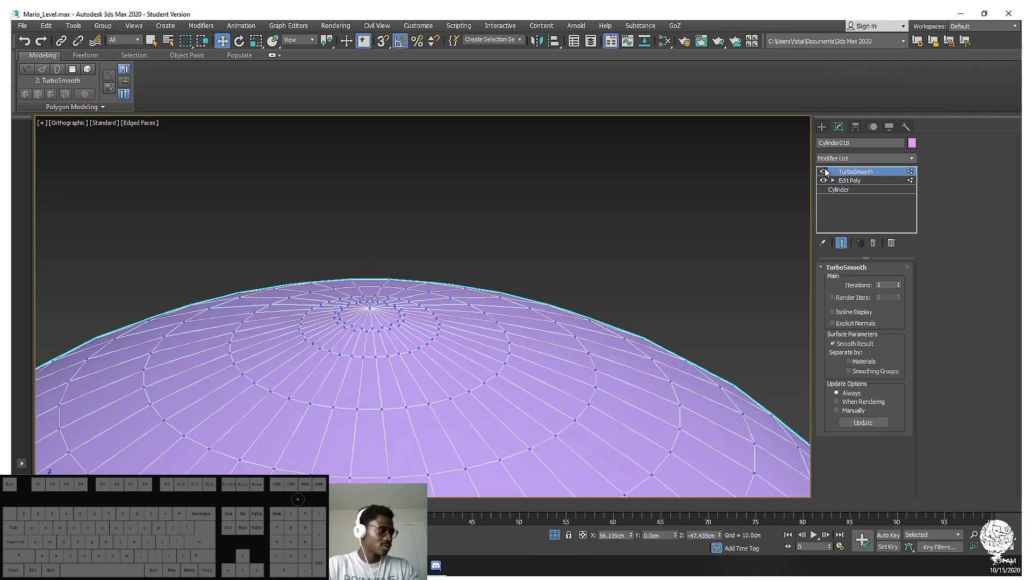
middle_click_drag(608, 215, 608, 245, "alt")
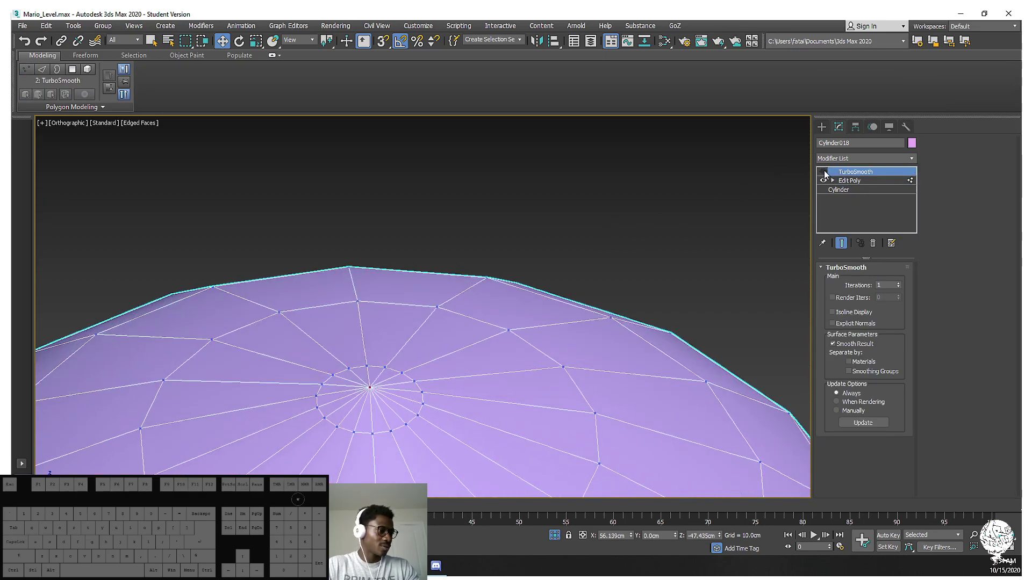
left_click(825, 171)
left_click(598, 250)
key("F4")
scroll(537, 241, "down", 4)
mouse_move(493, 348)
middle_mouse_down()
mouse_move(537, 242)
mouse_move(509, 295)
mouse_move(501, 362)
mouse_move(520, 366)
mouse_move(555, 231)
middle_mouse_up()
scroll(536, 242, "up", 5)
key("z")
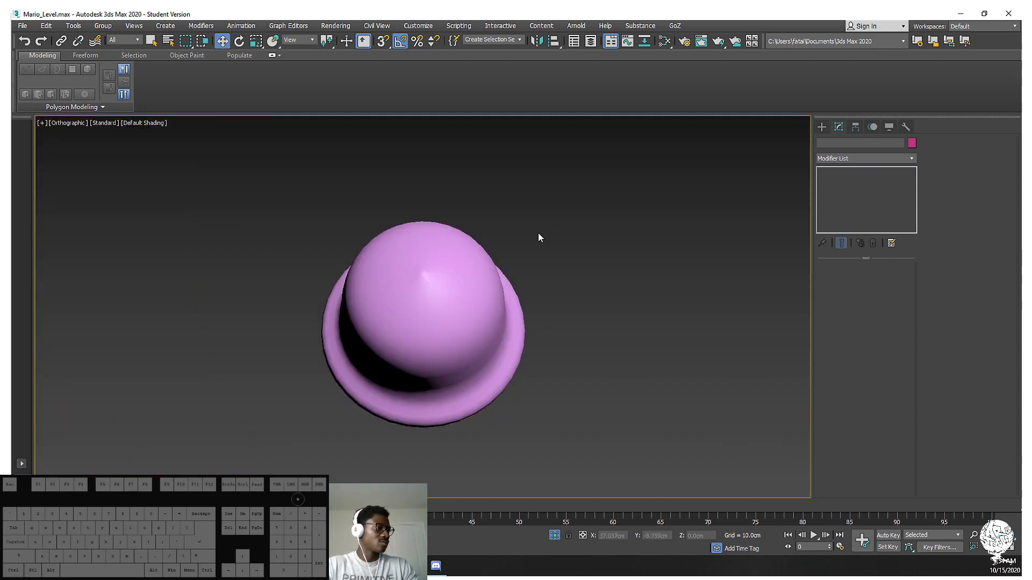
scroll(424, 275, "up", 8)
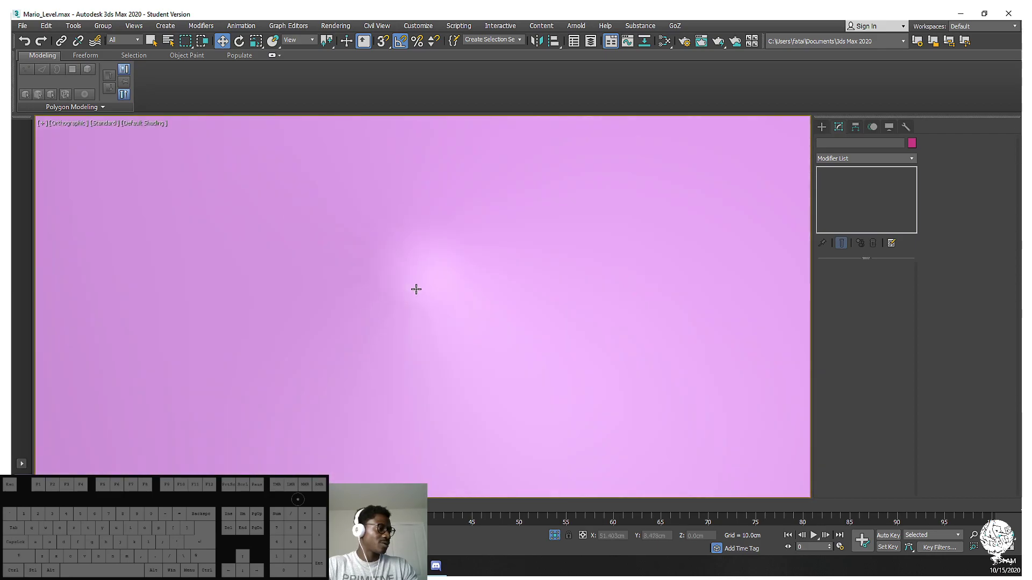
scroll(375, 269, "down", 2)
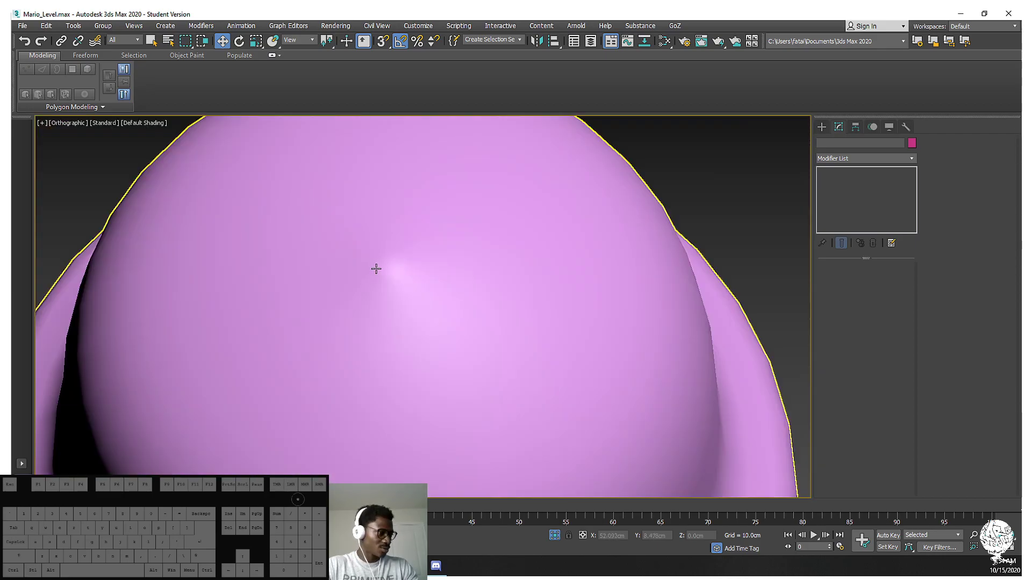
Return to Edit Poly with edged faces shown and TurboSmooth hidden, and delete the crown's centre vertex to open a hole
left_click(412, 283)
left_click(849, 181)
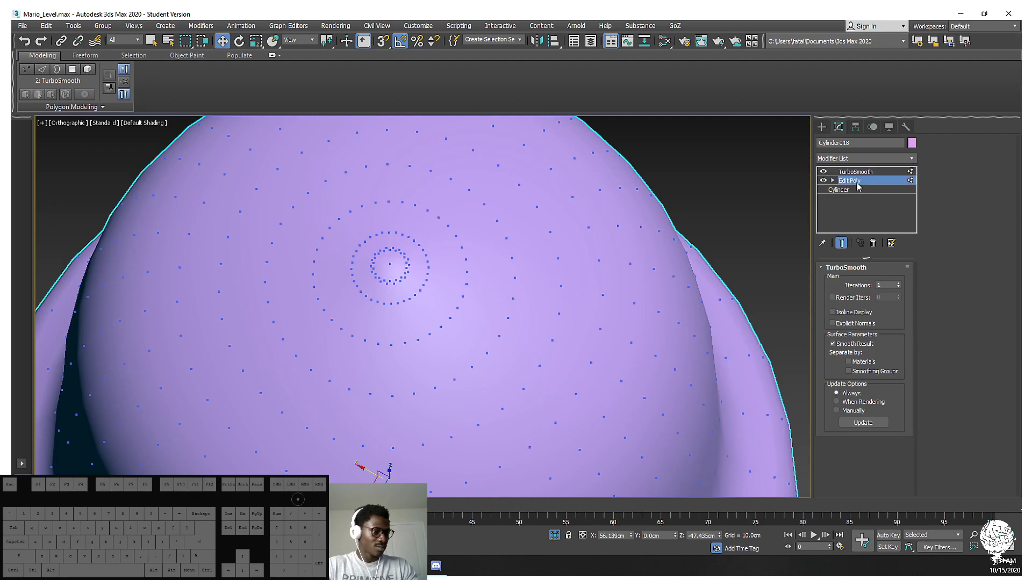
key("1")
key("F5")
key("F4")
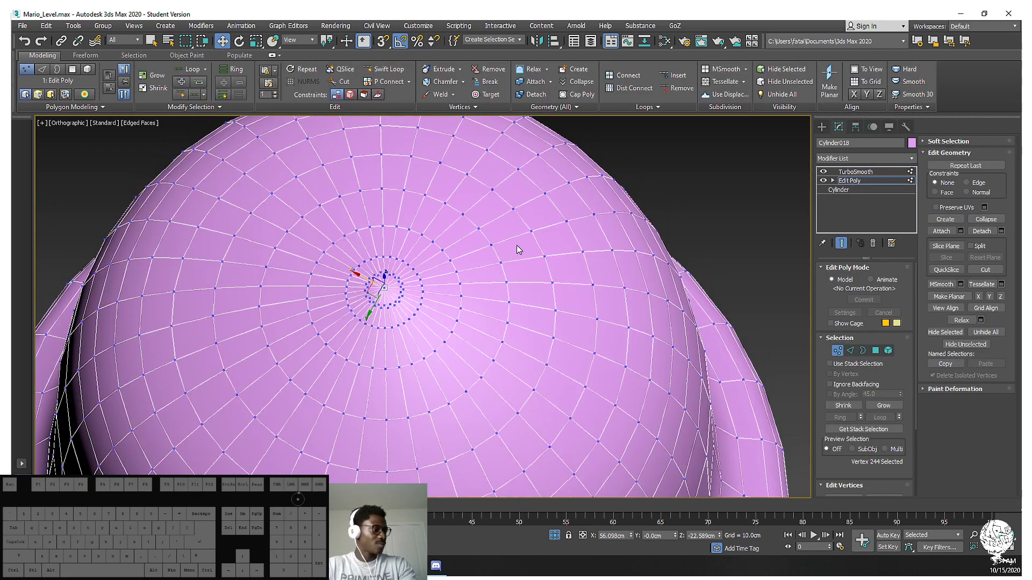
left_click(823, 171)
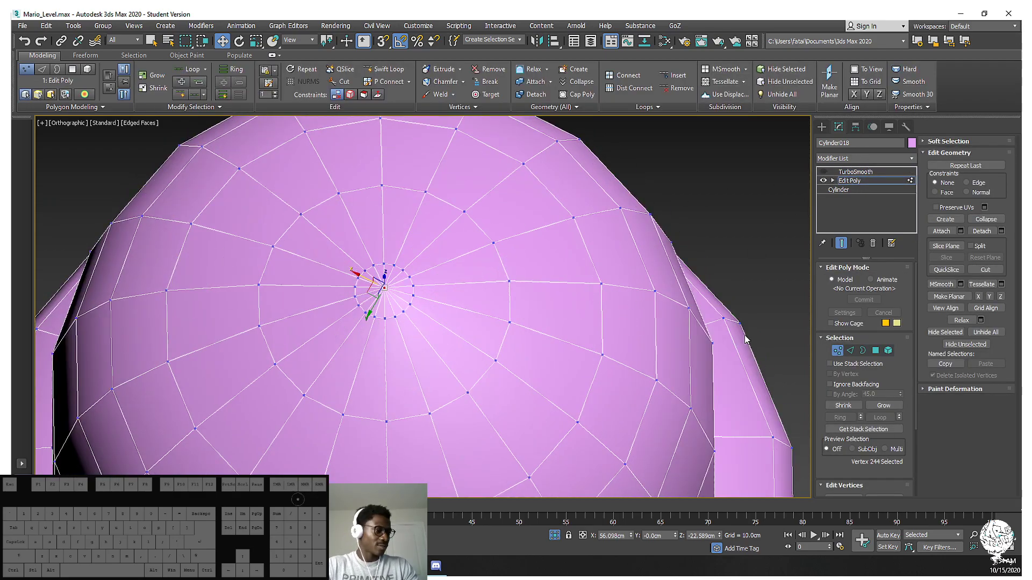
key("Delete")
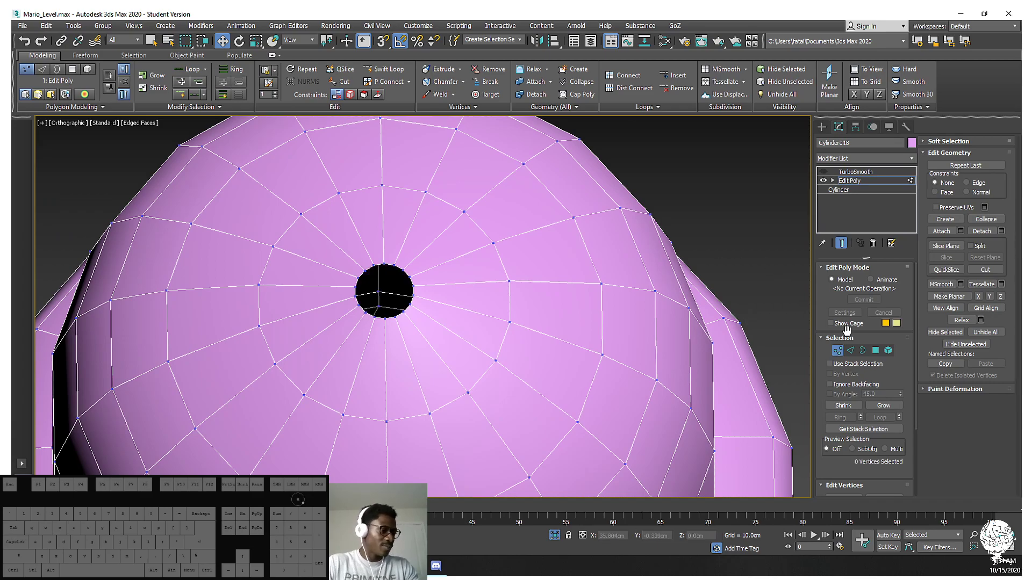
Extend the crown hole's border inward along Y, flatten it to a centre line and convert the selection to its vertices
left_click(861, 350)
left_click(408, 274)
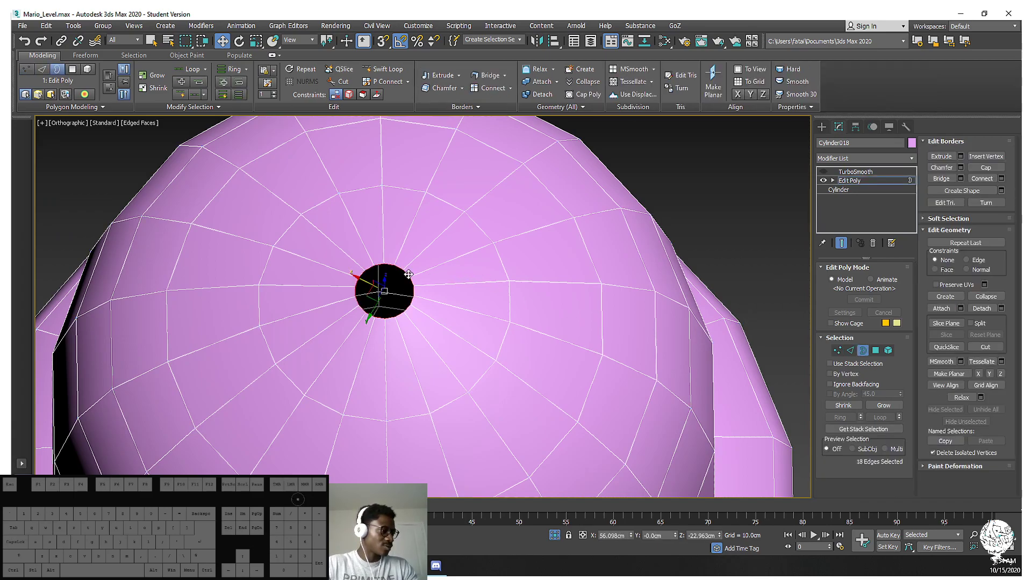
key("r")
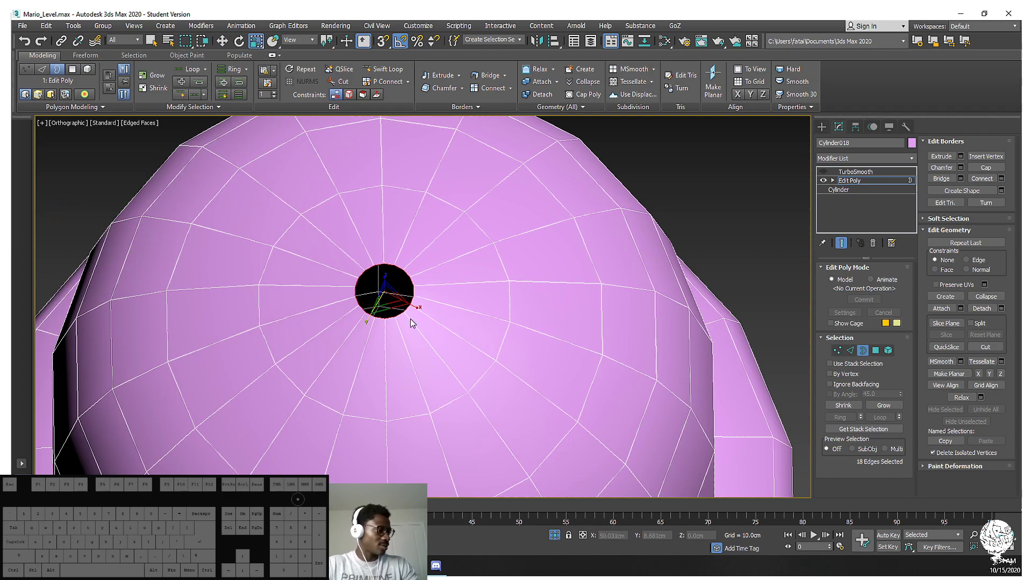
left_click_drag(421, 307, 23, 166, "shift")
key("ctrl+z")
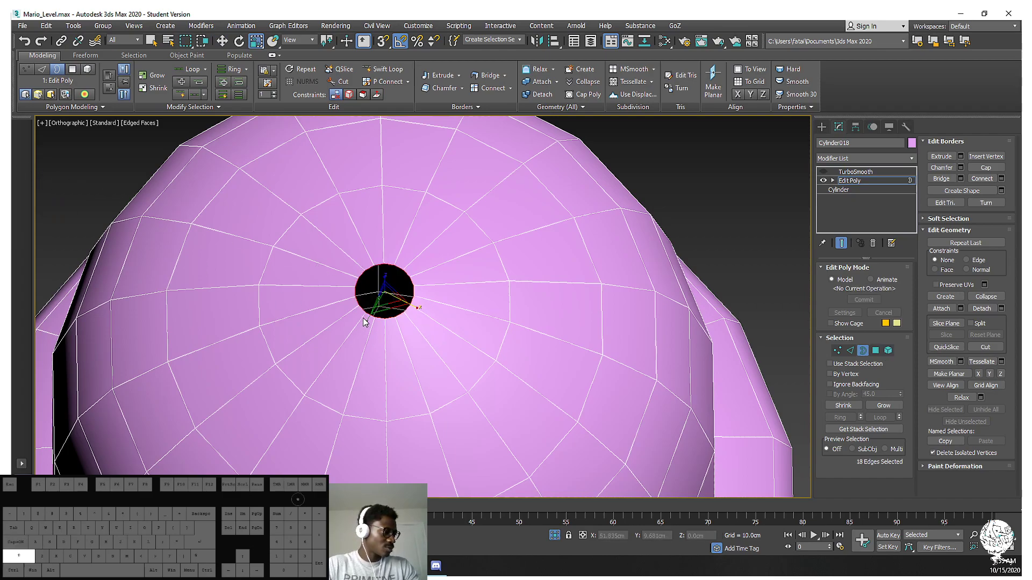
left_click_drag(368, 320, 127, 88, "shift")
middle_click_drag(417, 184, 346, 290, "alt")
scroll(348, 291, "up", 5)
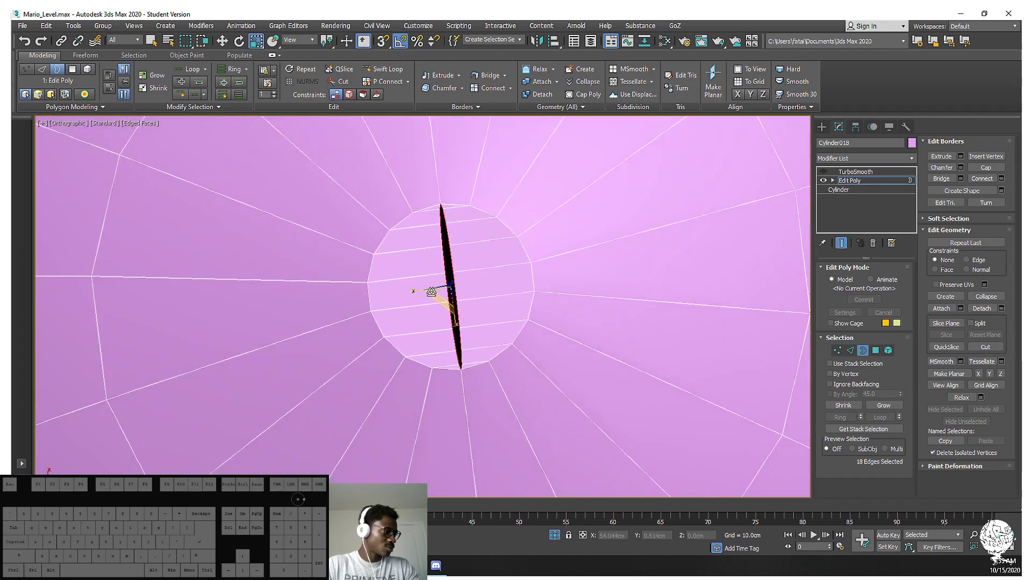
left_click_drag(426, 289, 1013, 309)
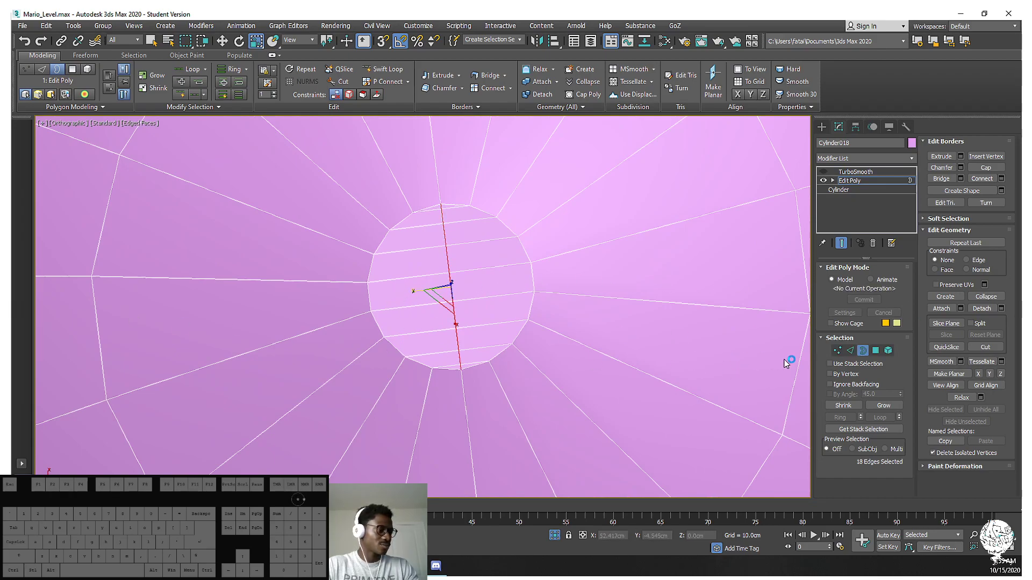
left_click(837, 350, "ctrl")
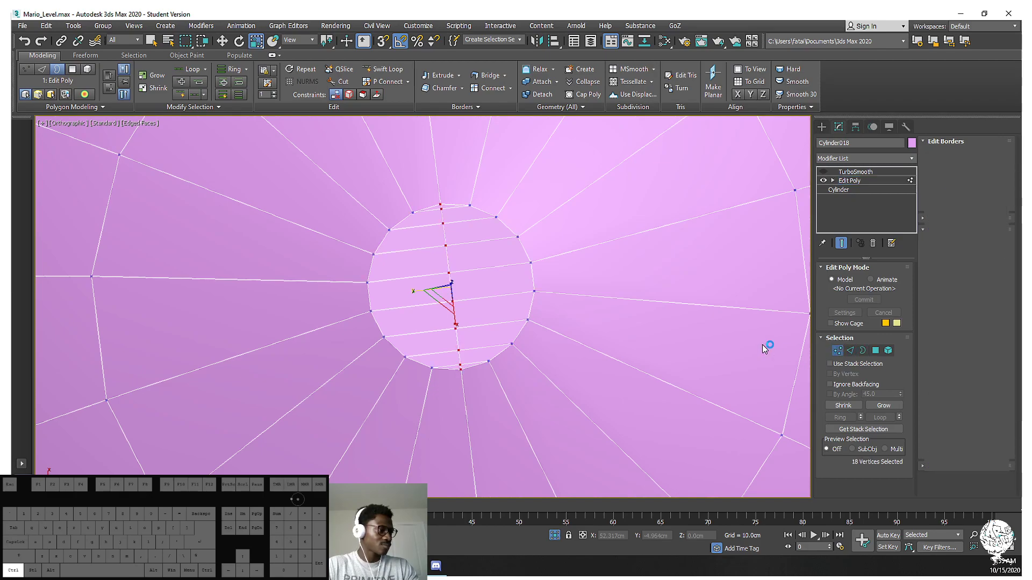
Weld the vertices on the crown's flattened centre line with a 0.1 cm threshold
right_click(479, 258)
left_click(429, 323)
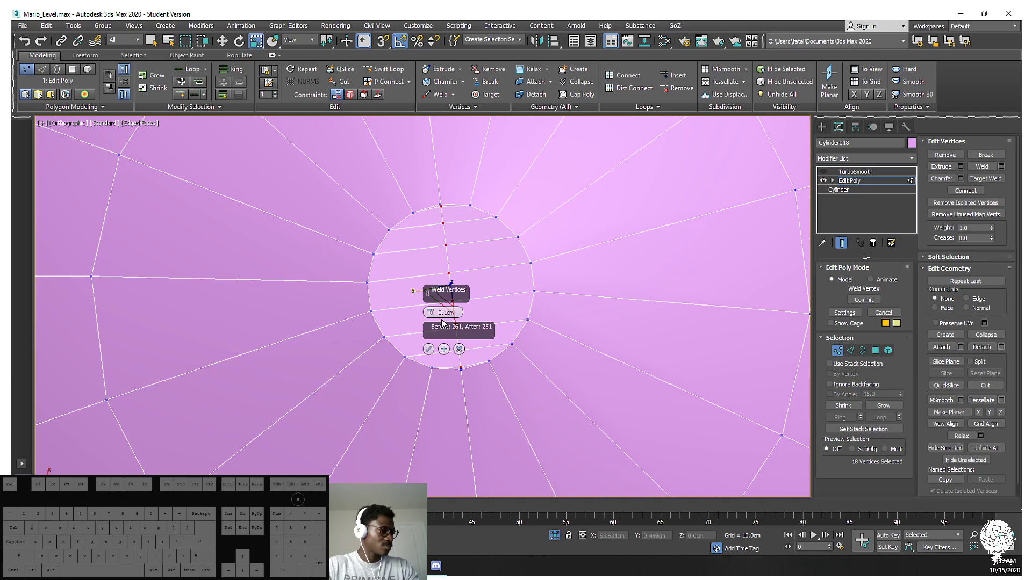
left_click(428, 349)
Show the TurboSmooth result, deselect the cap, hide edged faces and examine the shading around the welded crown tip
left_click(844, 173)
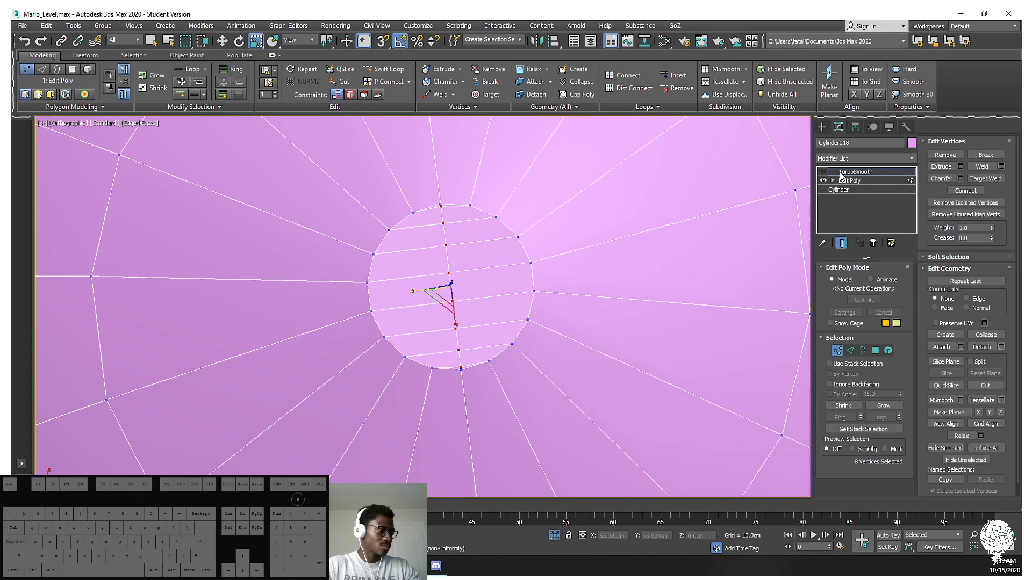
left_click(823, 172)
scroll(592, 275, "down", 3)
scroll(592, 275, "down", 6)
mouse_move(592, 275)
middle_mouse_down("alt")
mouse_move(649, 225)
mouse_move(597, 277)
middle_mouse_up("alt")
left_click(649, 225)
key("F4")
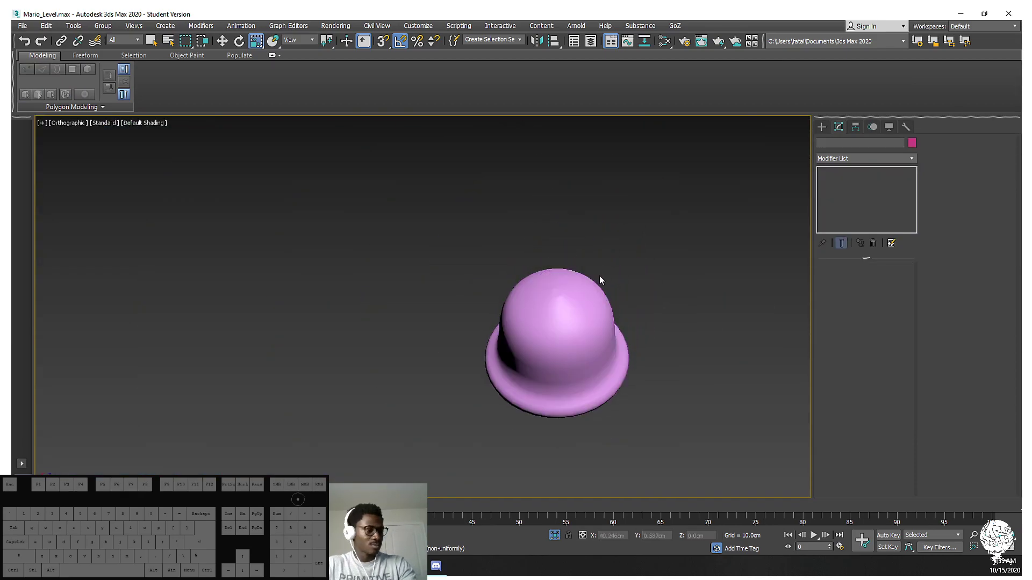
scroll(565, 301, "up", 10)
scroll(566, 304, "down", 3)
middle_click_drag(557, 304, 556, 323, "alt")
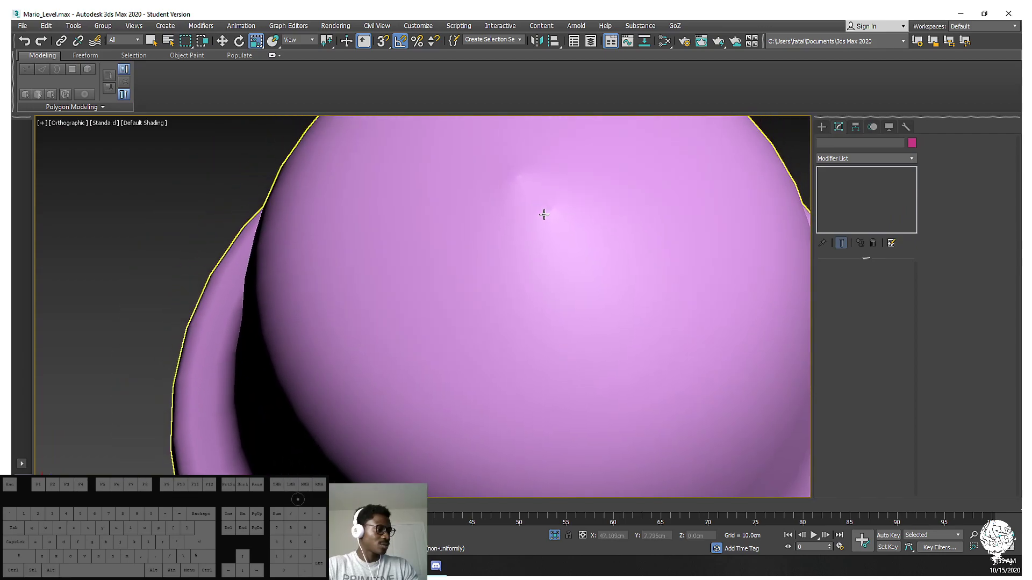
Undo the crown hole edits to restore the single raised centre vertex
key("ctrl+z")
key("ctrl+z")
key("ctrl+z")
Examine the smoothed cap in wireframe and shaded display without edges, checking the crown's tip from above and from the side
middle_click_drag(710, 234, 671, 273, "alt")
scroll(657, 245, "down", 5)
key("F4")
key("F3")
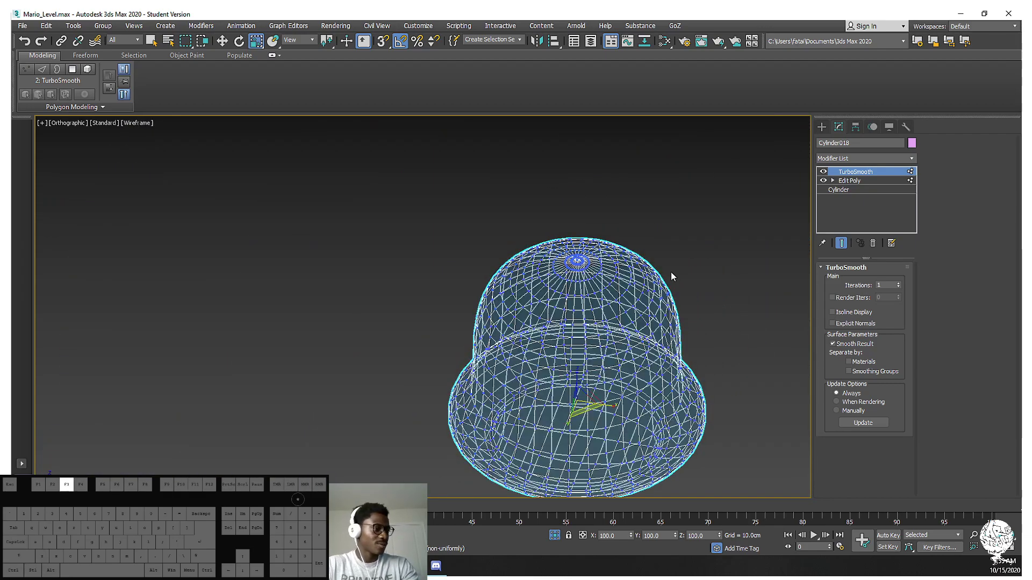
key("F3")
key("F4")
left_click(671, 264)
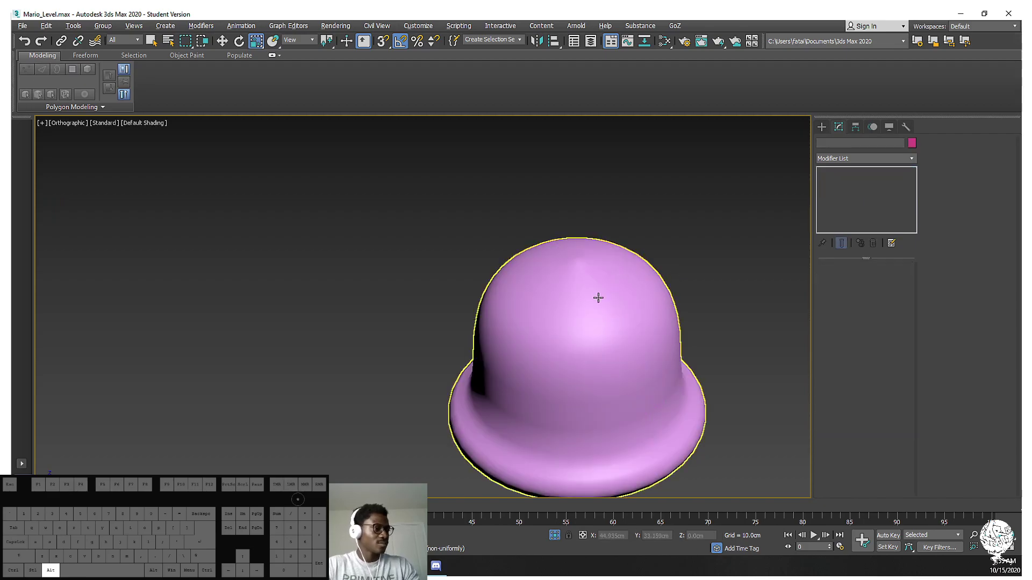
middle_click_drag(601, 295, 606, 318, "alt")
middle_click_drag(588, 267, 623, 277, "alt")
left_click(483, 215)
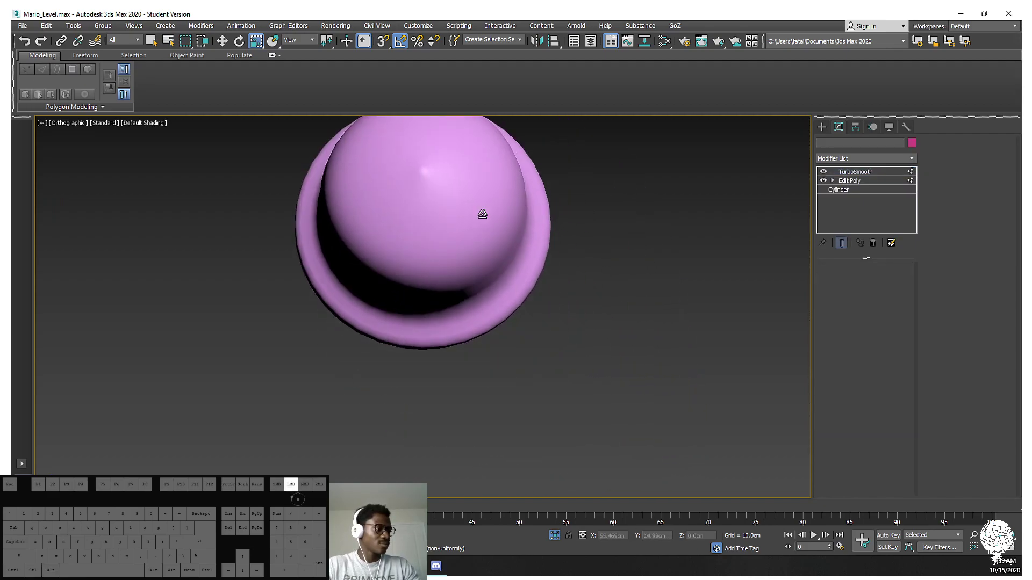
middle_click_drag(490, 307, 550, 318, "alt")
left_click(558, 235)
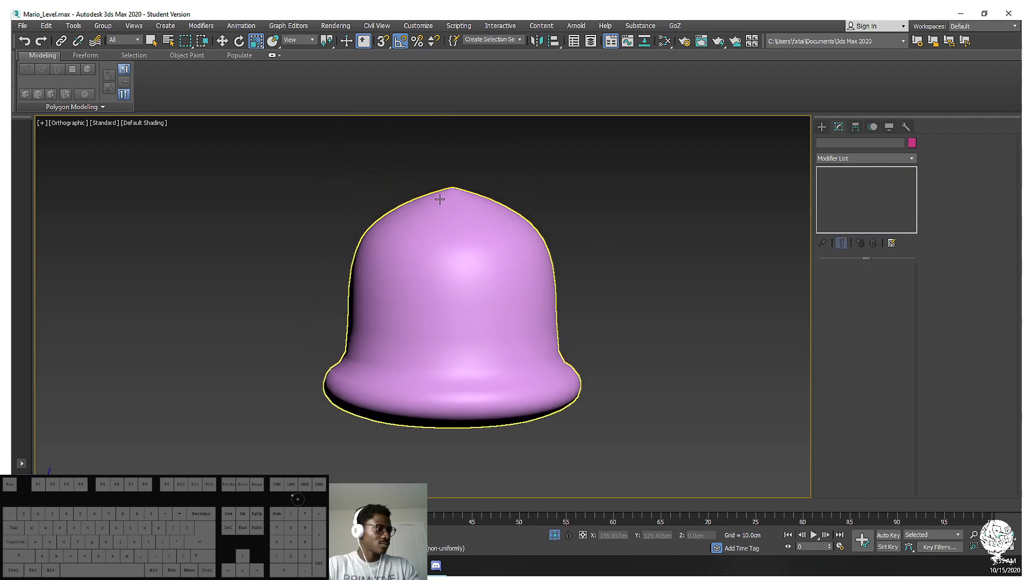
Return to Edit Poly with TurboSmooth hidden and lower the crown's centre vertex to about the level of its surrounding ring
left_click(441, 203)
left_click(821, 172)
left_click(843, 181)
middle_click_drag(593, 215, 476, 217, "alt")
scroll(454, 231, "up", 4)
key("w")
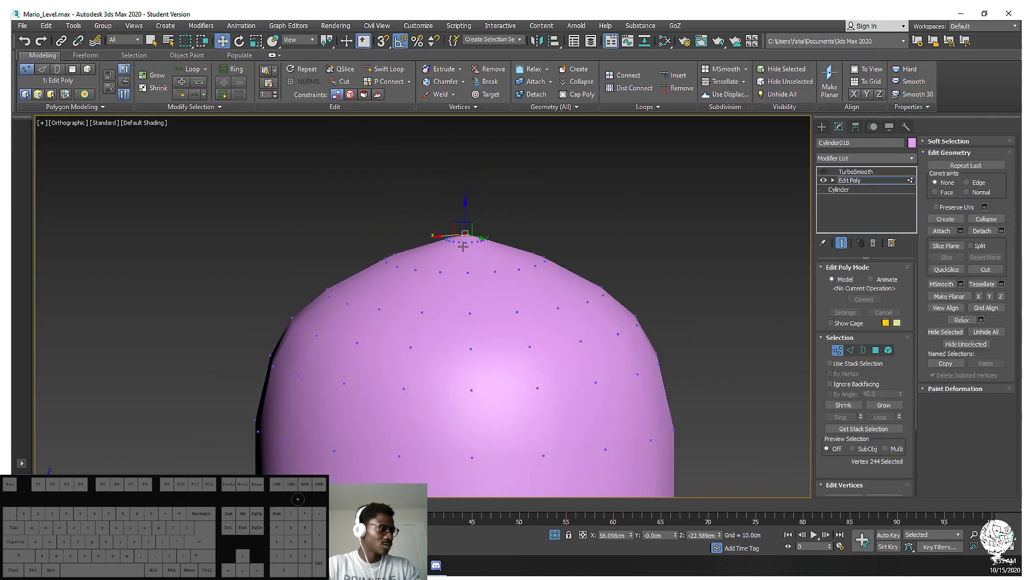
left_click_drag(465, 212, 460, 260)
Show the TurboSmooth result, deselect the cap and check the flattened crown with and without edged faces
left_click(855, 172)
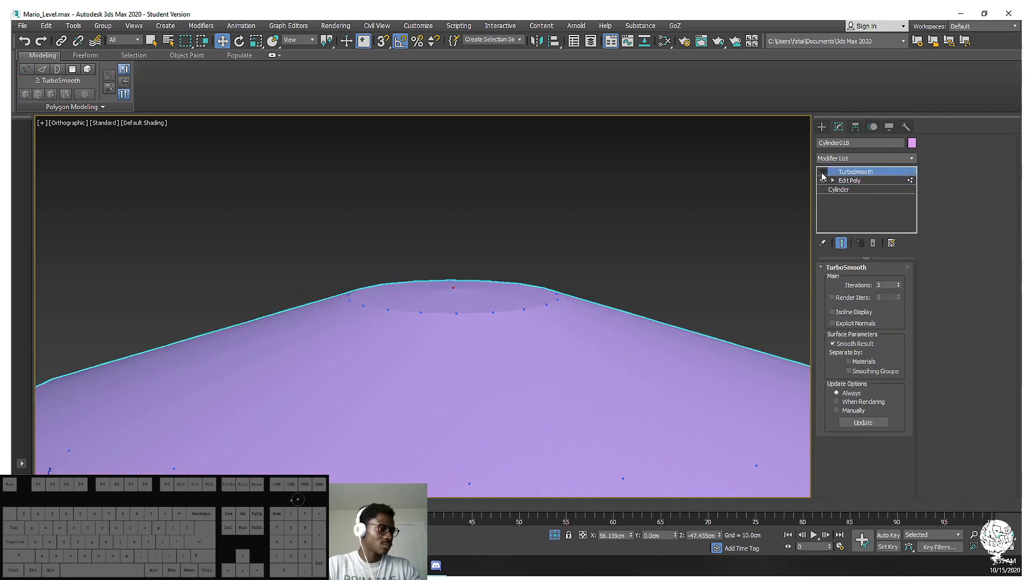
left_click(624, 224)
scroll(552, 257, "down", 3)
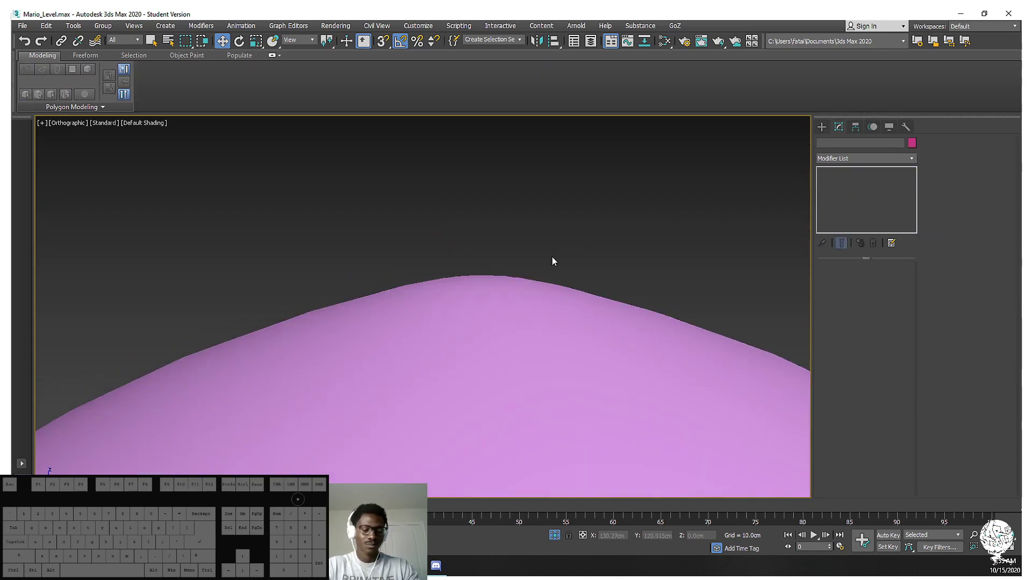
key("F4")
key("F4")
scroll(501, 308, "down", 4)
middle_click_drag(445, 346, 457, 389, "alt")
Select the cap, show its edged faces and unhide the reference image and other scene objects
key("z")
left_click(436, 372)
scroll(436, 371, "up", 3)
key("F4")
right_click(638, 221)
left_click(660, 270)
scroll(560, 297, "down", 3)
middle_click_drag(561, 297, 597, 285, "alt")
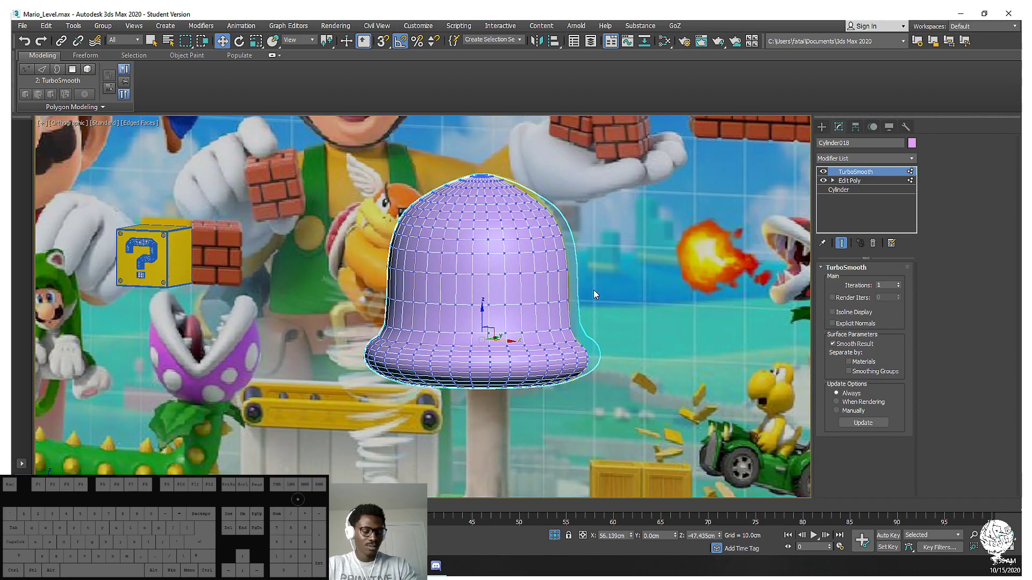
Frame the cap in the front view, make it see-through and compare its wall and brim outline with the reference mushroom
key("f")
key("z")
scroll(528, 325, "up", 1)
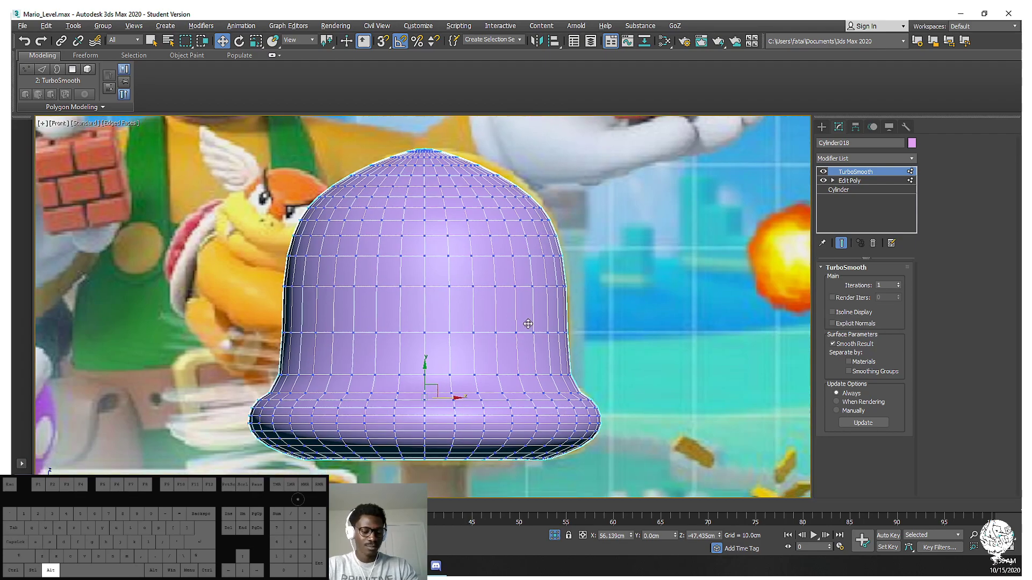
key("alt+x")
middle_click_drag(528, 325, 527, 240)
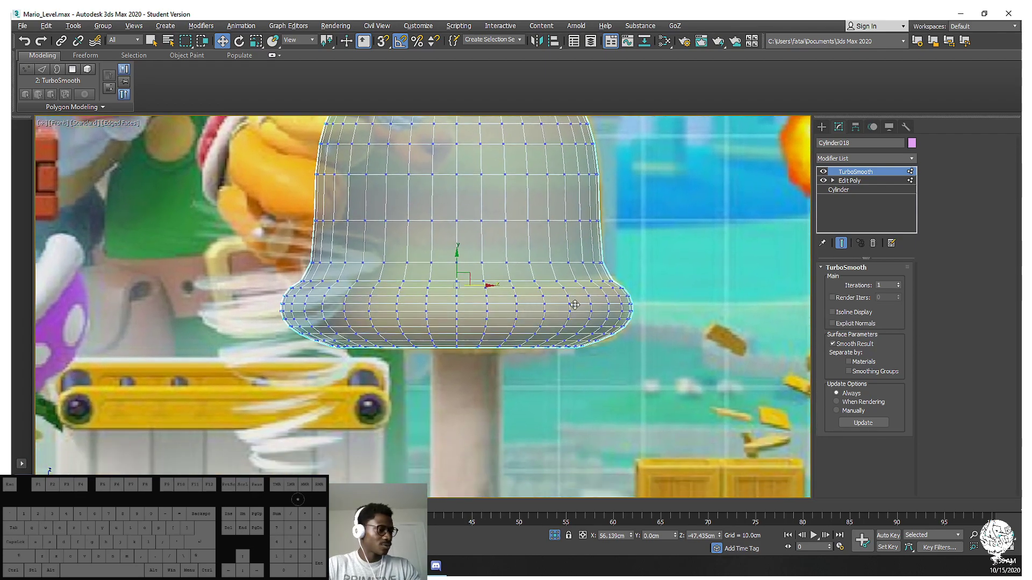
mouse_move(545, 303)
middle_mouse_down()
mouse_move(552, 334)
mouse_move(563, 329)
middle_mouse_up()
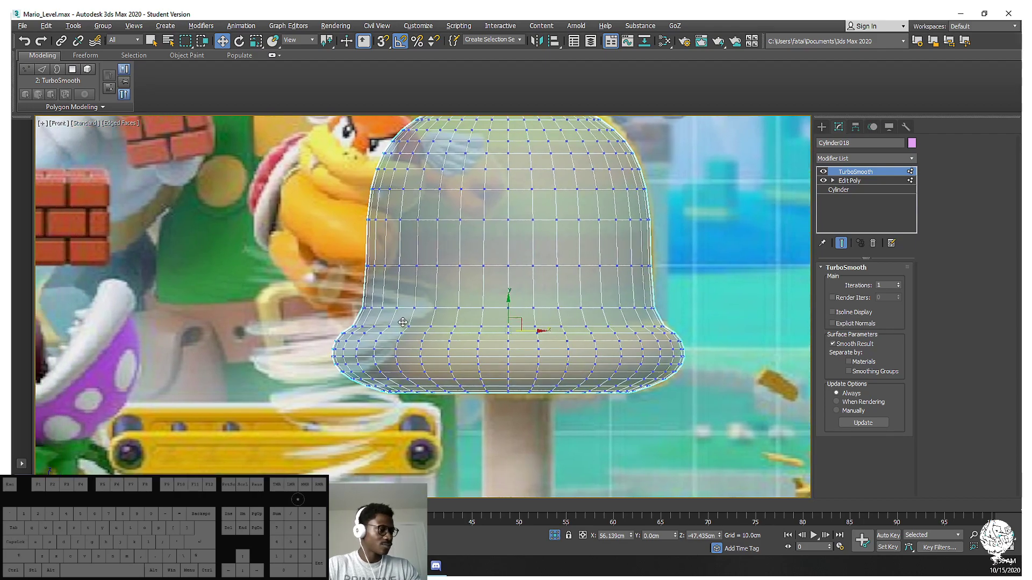
left_click(682, 260)
middle_click_drag(683, 260, 679, 289)
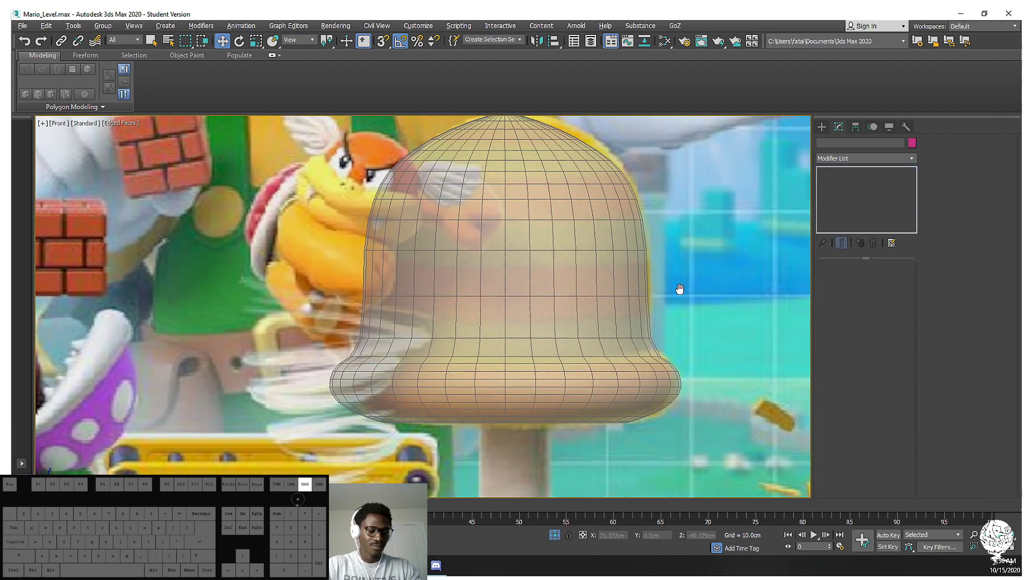
left_click(584, 299)
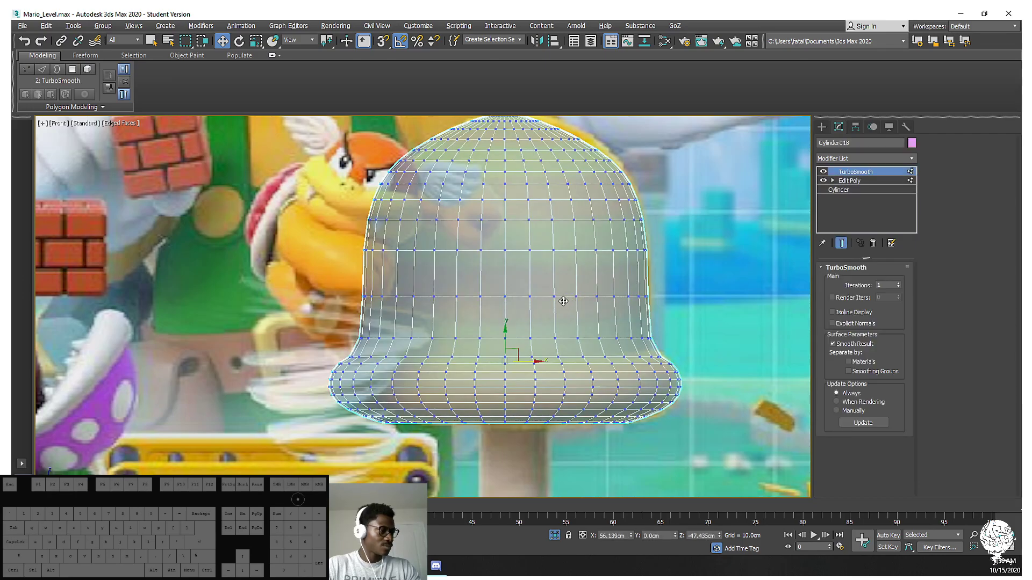
scroll(654, 340, "up", 5)
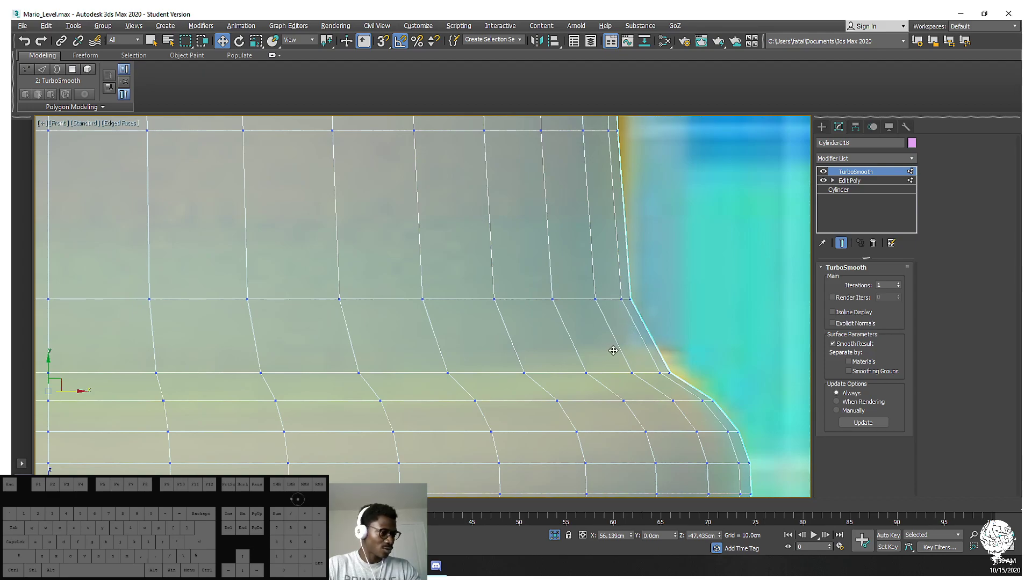
scroll(623, 348, "up", 2)
With TurboSmooth hidden and Edit Poly active, insert a Swift Loop around the cap's wall just above the brim
left_click(823, 171)
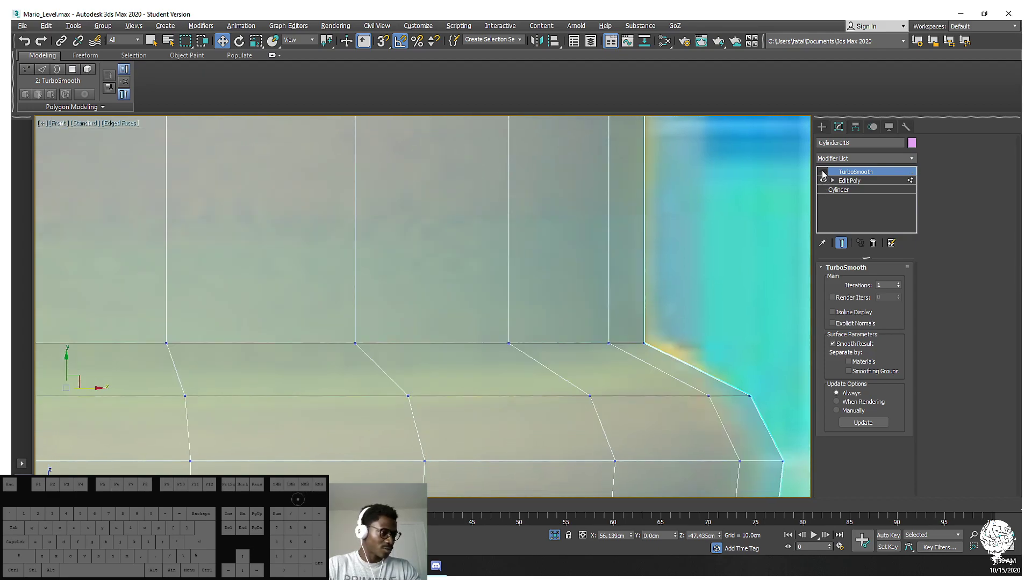
key("alt+x")
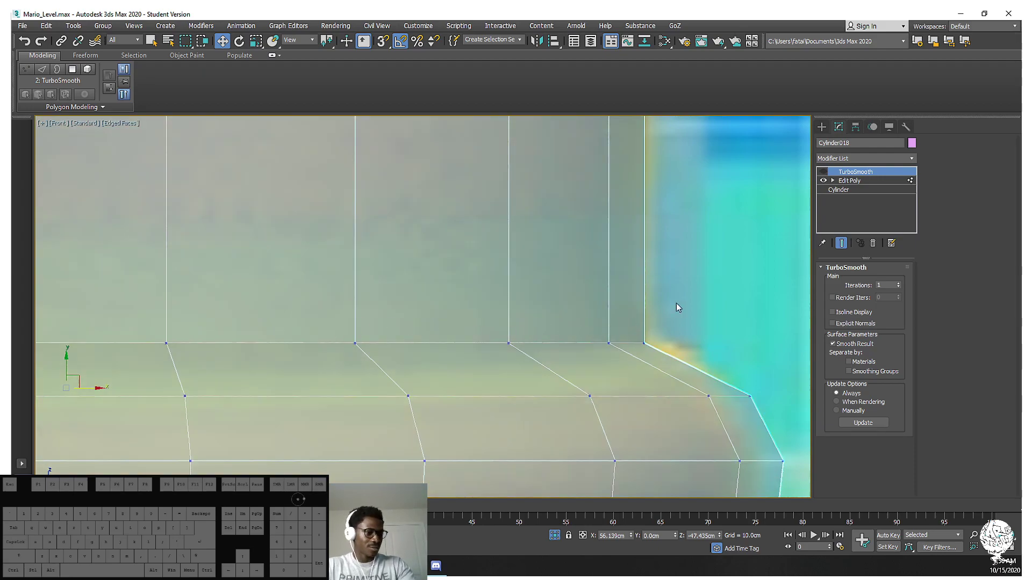
left_click(859, 184)
key("alt+y")
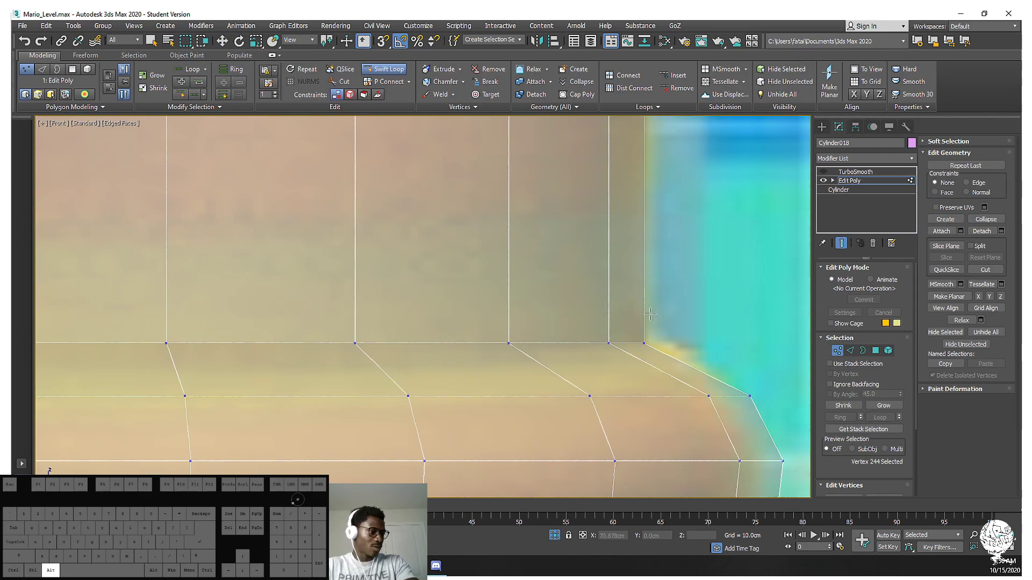
left_click(632, 313)
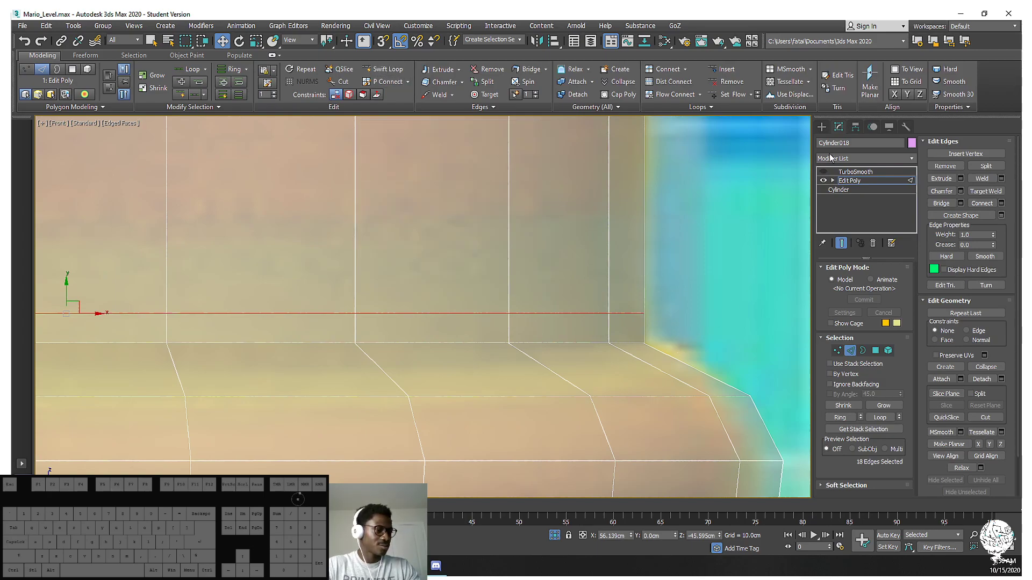
Show the TurboSmooth result and compare the tightened wall-to-brim transition and the underside with the reference
left_click(854, 172)
left_click(823, 171)
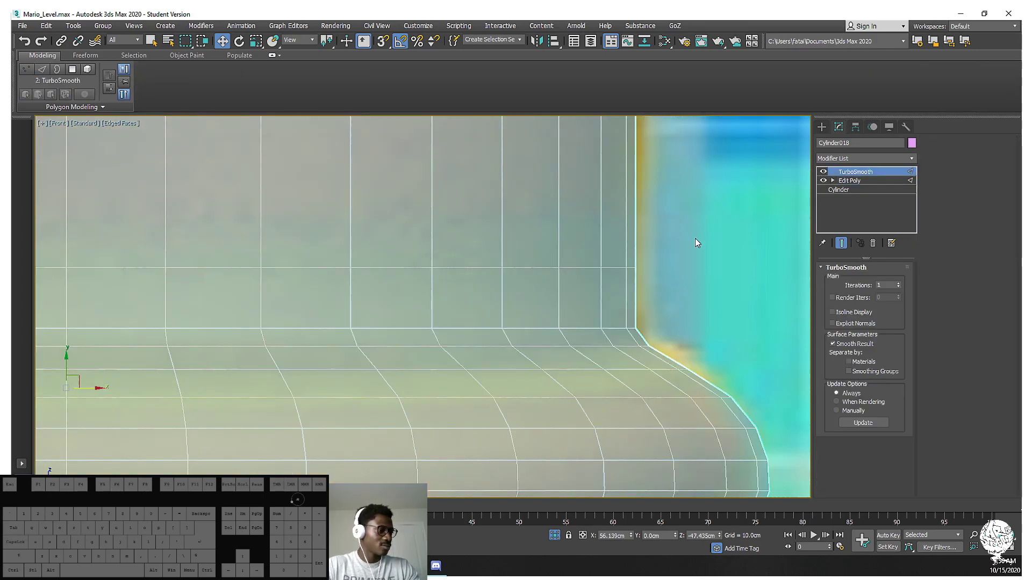
scroll(661, 276, "down", 6)
scroll(651, 306, "up", 7)
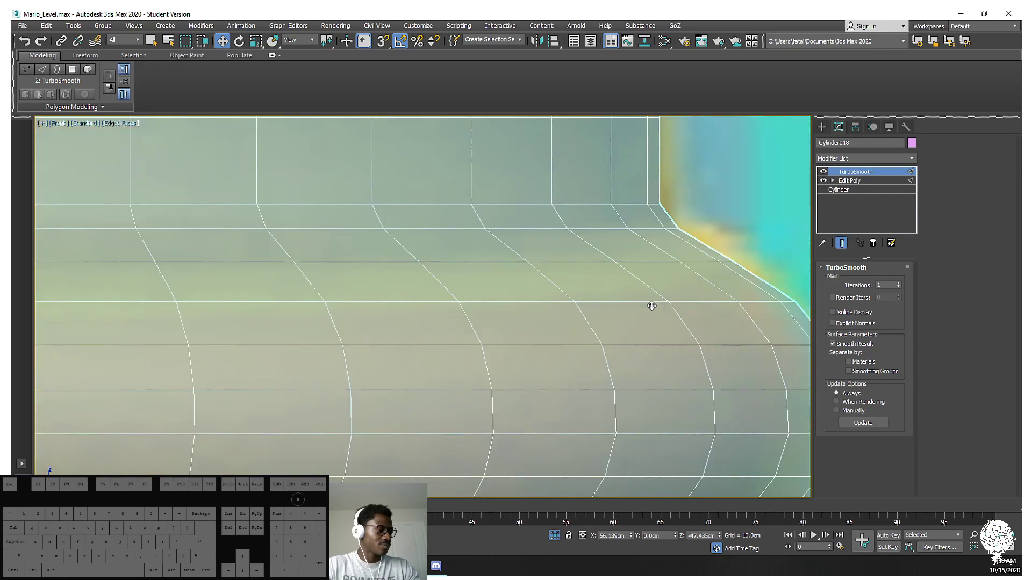
scroll(701, 258, "down", 4)
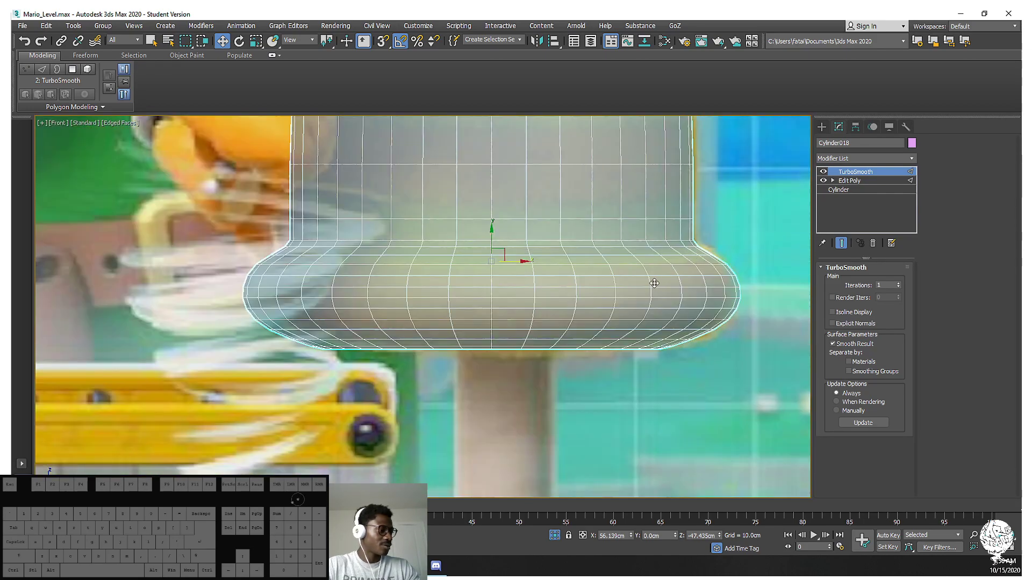
scroll(594, 343, "down", 3)
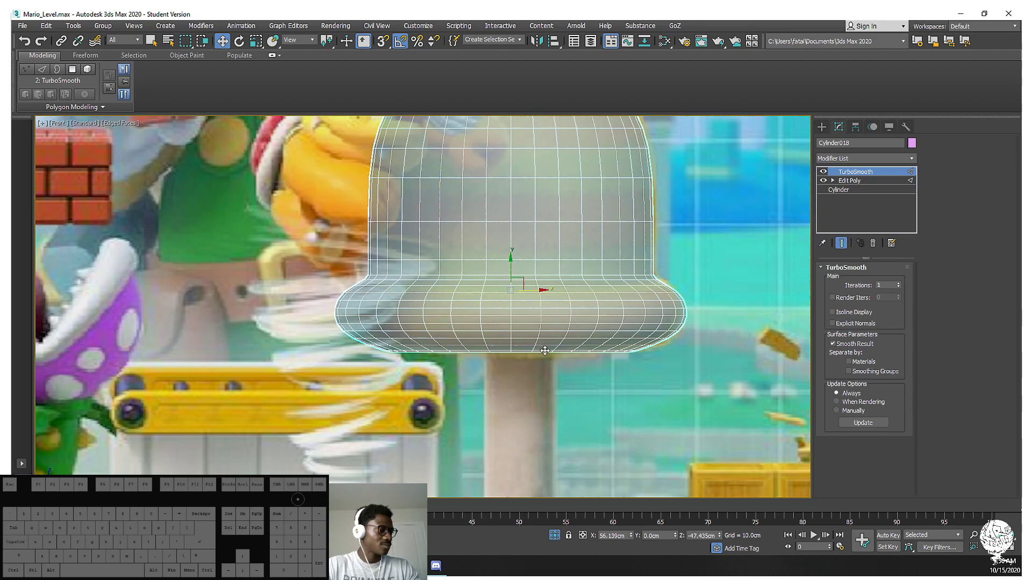
scroll(557, 359, "up", 10)
scroll(545, 349, "down", 8)
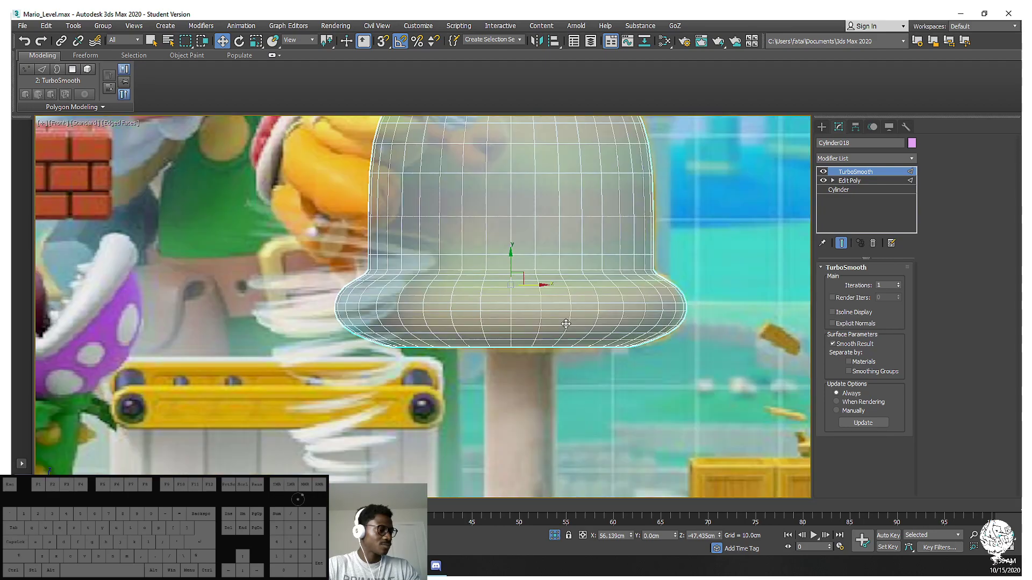
scroll(564, 318, "up", 3)
Return to Edit Poly with TurboSmooth hidden and select a polygon on the cap's underside
left_click(851, 183)
left_click(824, 172)
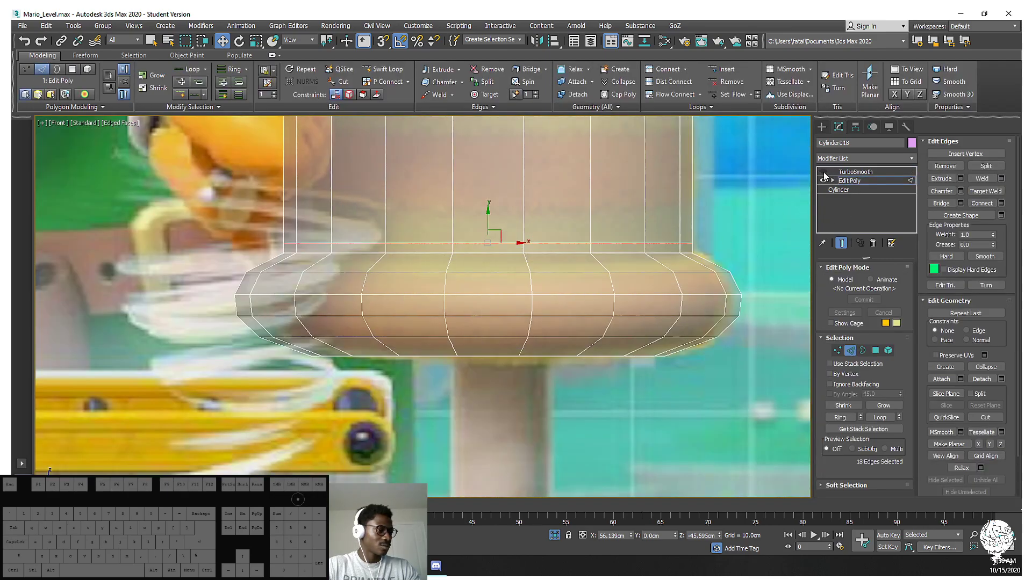
middle_click_drag(600, 387, 603, 337, "alt")
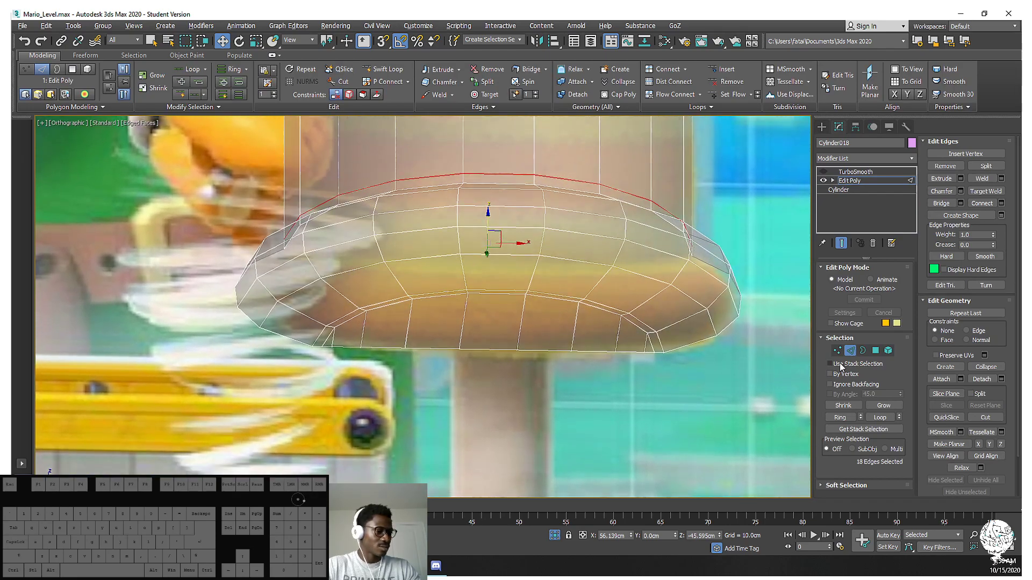
left_click(876, 350)
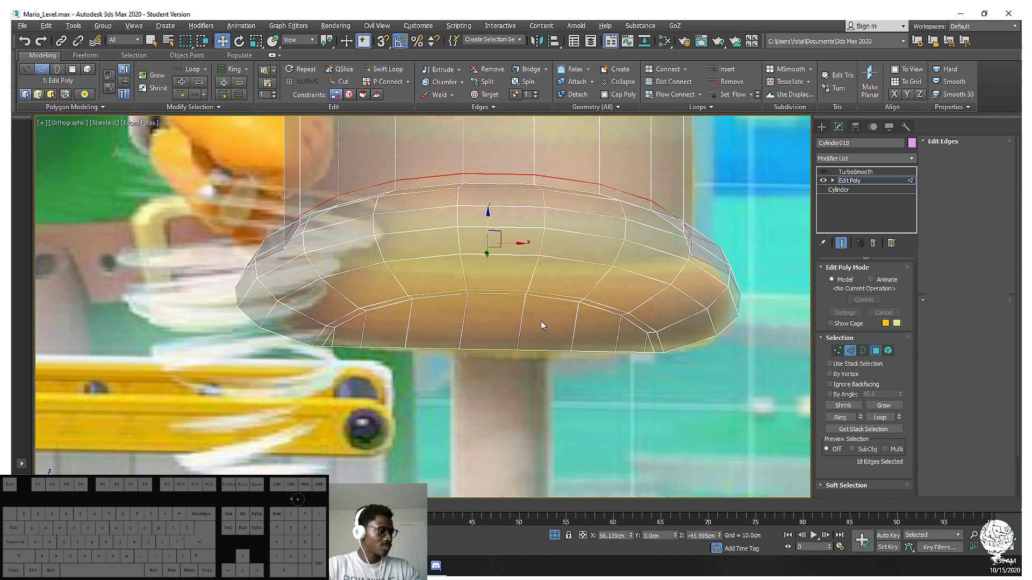
left_click(382, 329)
middle_click_drag(383, 328, 356, 303, "alt")
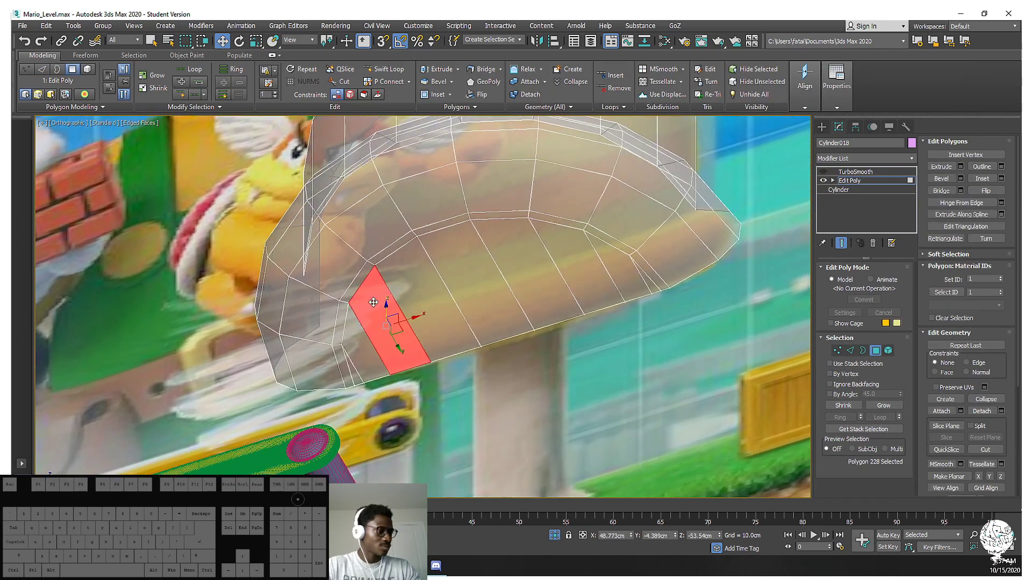
Select all flat underside polygons of the cap using By Angle with a threshold of 5
left_click(830, 395)
left_click(468, 303)
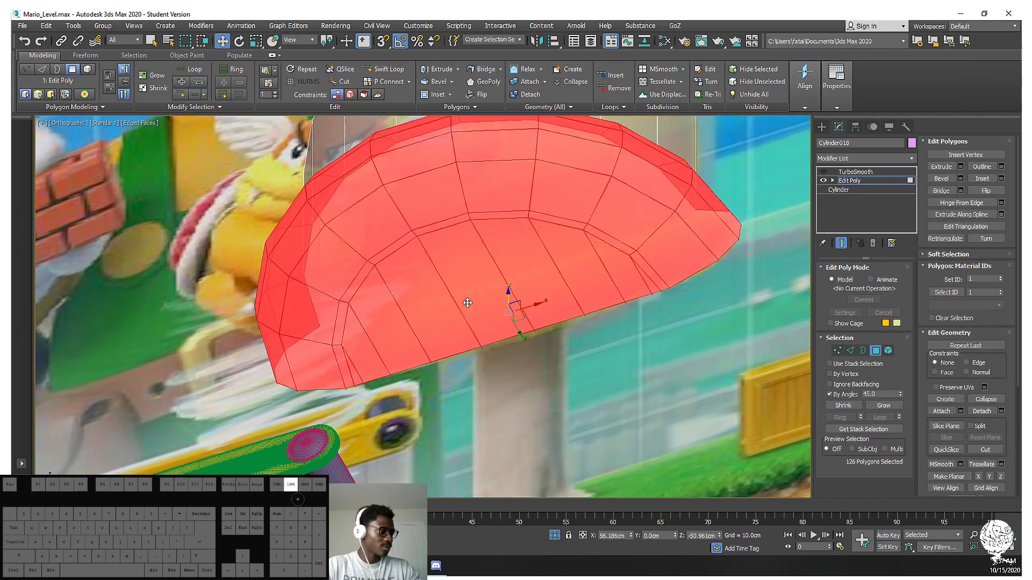
left_click(882, 394)
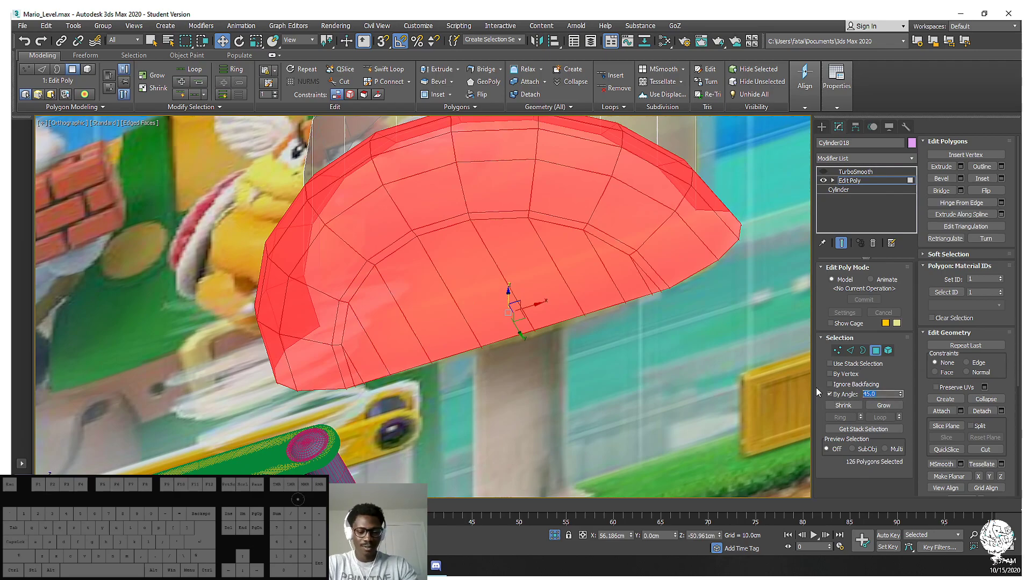
type("5")
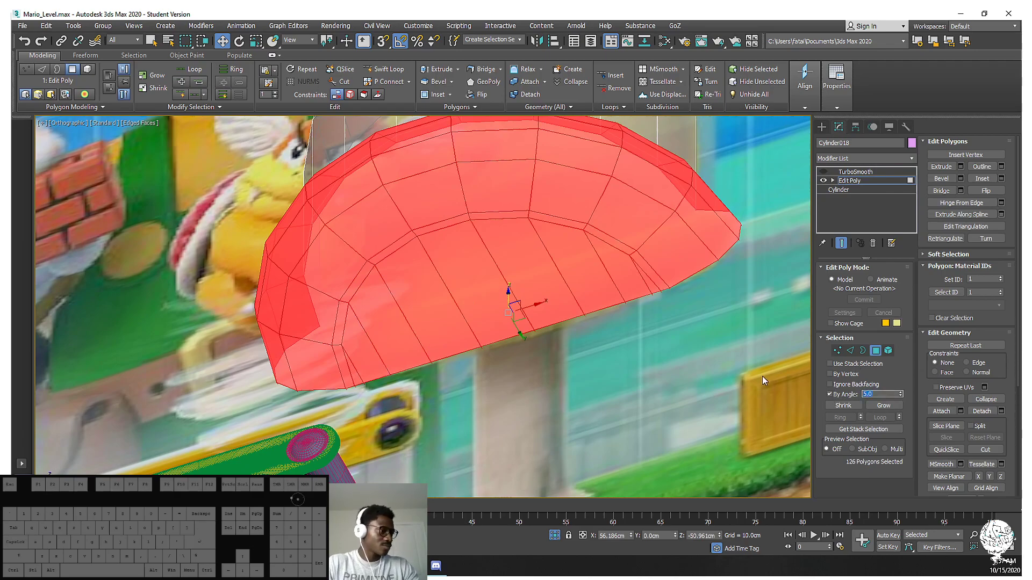
left_click(574, 319)
mouse_move(513, 293)
middle_mouse_down("alt")
mouse_move(526, 318)
mouse_move(509, 307)
middle_mouse_up("alt")
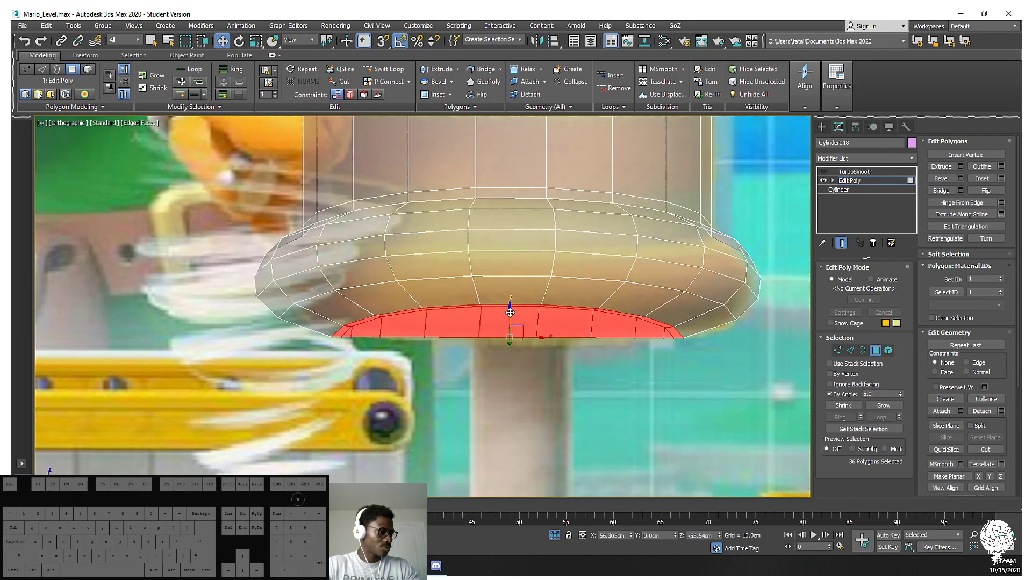
Shrink the cap's underside selection to its inner polygons and scale them down toward the center
middle_click_drag(507, 308, 537, 317, "alt")
left_click(857, 406)
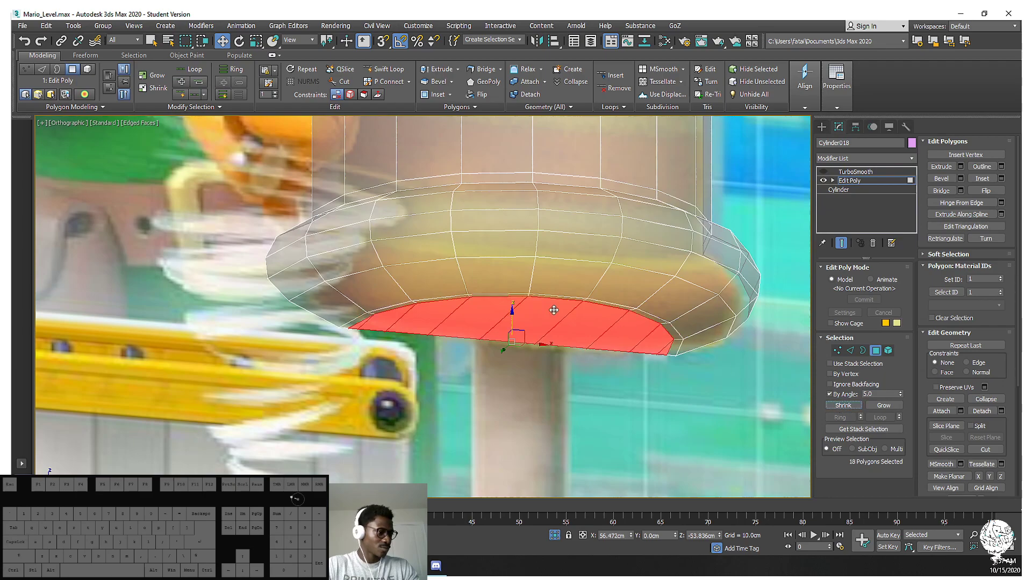
middle_click_drag(521, 320, 499, 332, "alt")
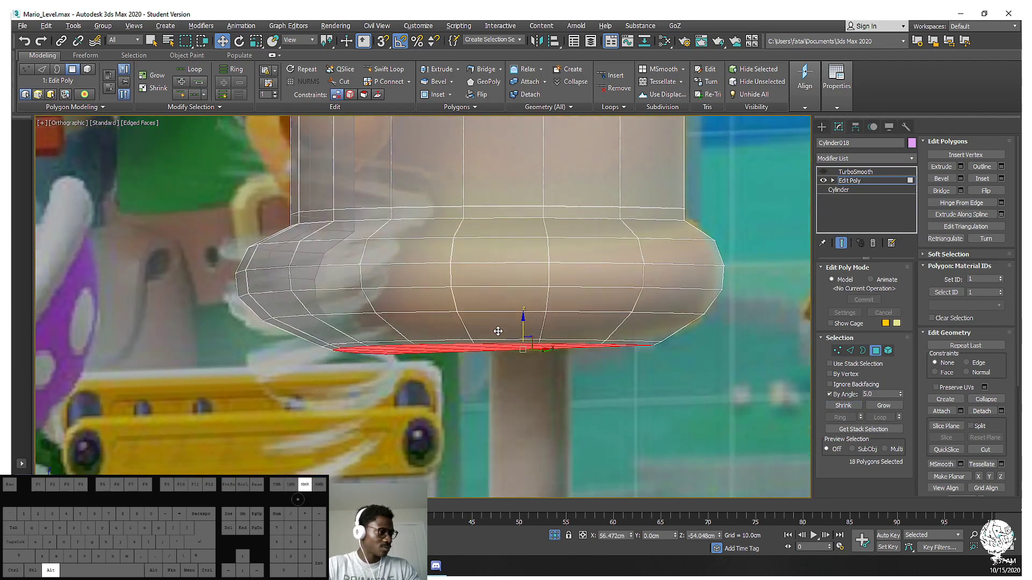
key("r")
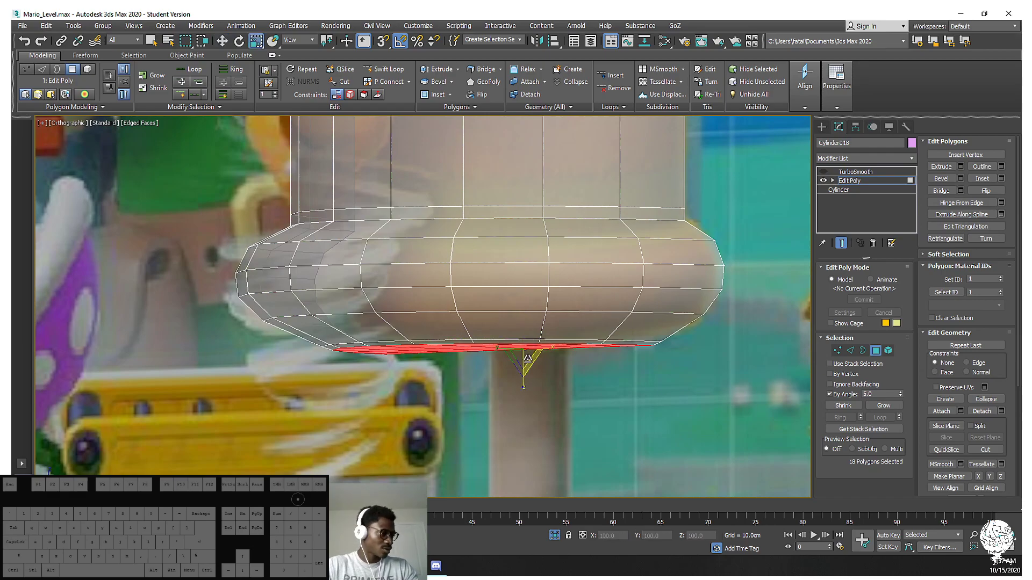
left_click_drag(522, 357, 525, 371)
middle_click_drag(518, 358, 645, 331, "alt")
Show the TurboSmooth result on the cap, deselect the cap and turn off the edged-faces display
left_click(861, 172)
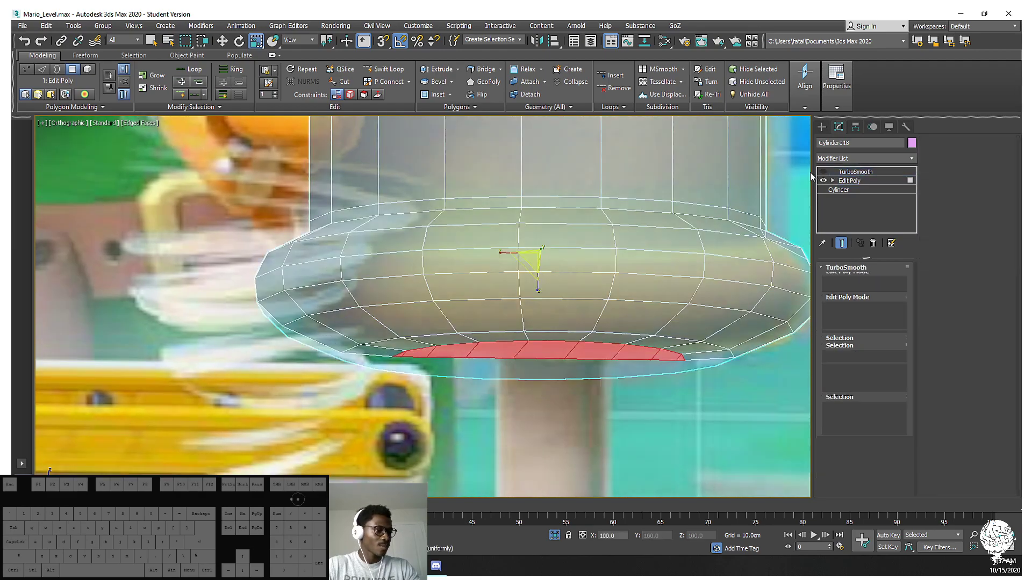
left_click(824, 172)
left_click(648, 398)
scroll(599, 360, "down", 5)
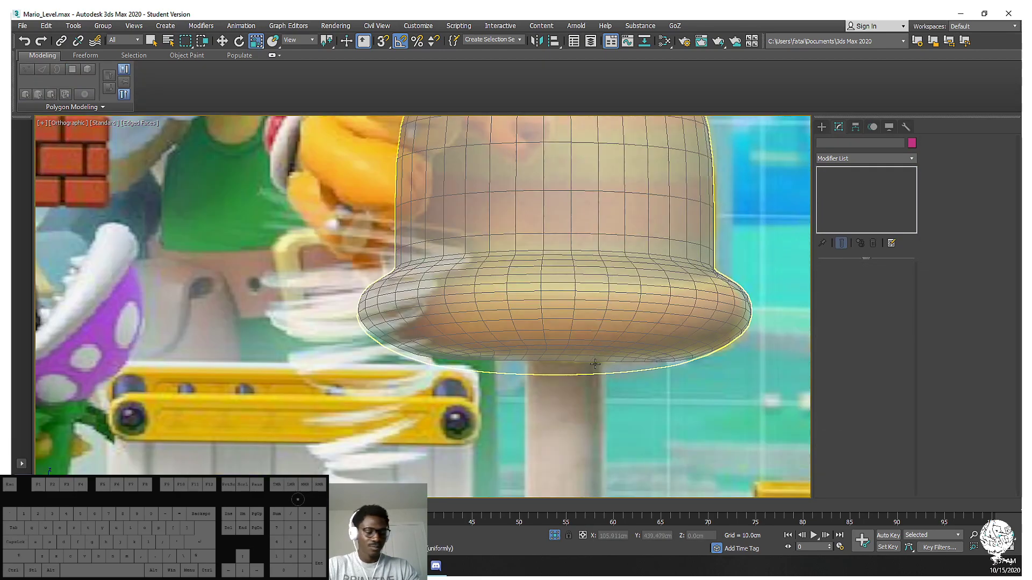
key("F4")
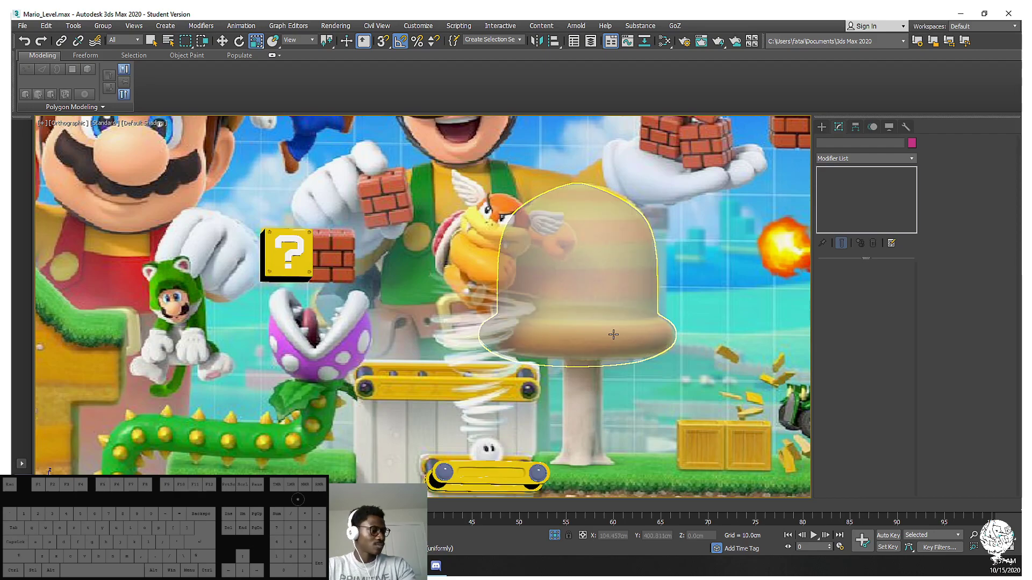
Select the cap, turn off its see-through display and inspect the smoothed crown, brim and underside
left_click(613, 287)
key("alt+x")
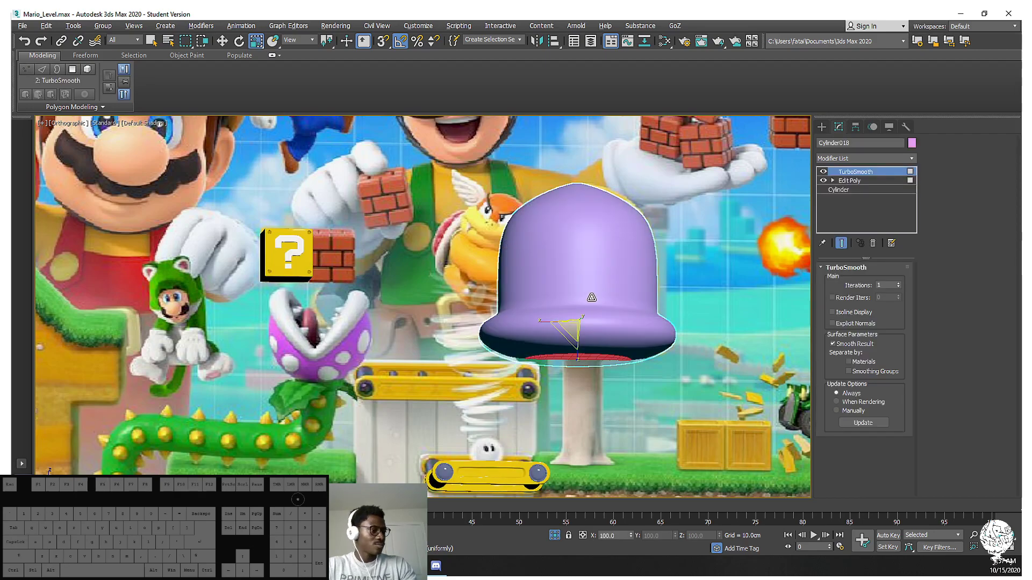
scroll(582, 325, "down", 3)
mouse_move(582, 325)
middle_mouse_down("alt")
mouse_move(597, 312)
mouse_move(583, 324)
middle_mouse_up("alt")
scroll(584, 324, "down", 4)
middle_click_drag(584, 324, 586, 297)
mouse_move(585, 297)
middle_mouse_down("alt")
mouse_move(603, 275)
mouse_move(594, 288)
mouse_move(561, 240)
mouse_move(597, 293)
middle_mouse_up("alt")
scroll(595, 288, "up", 5)
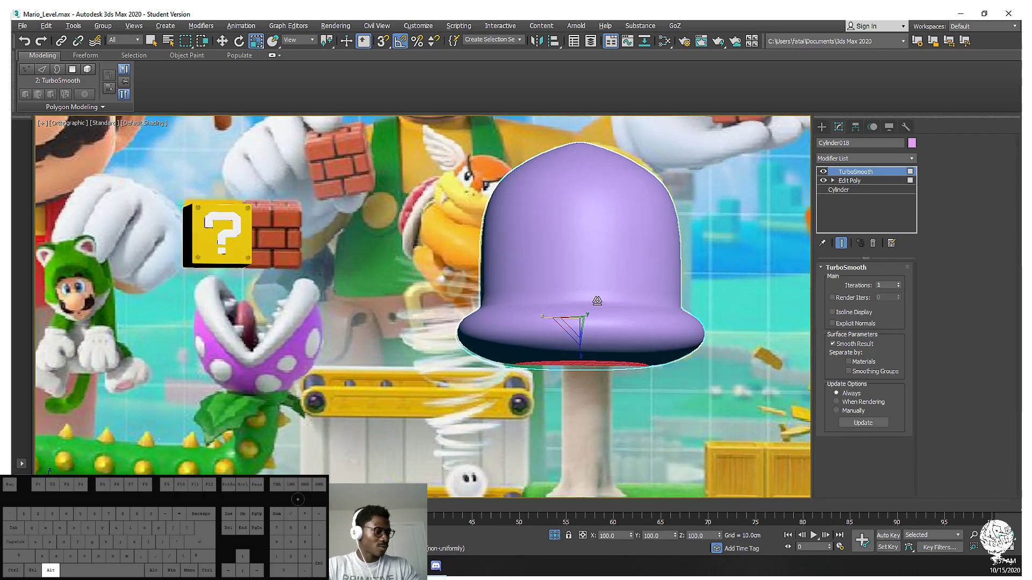
middle_click_drag(577, 396, 565, 377)
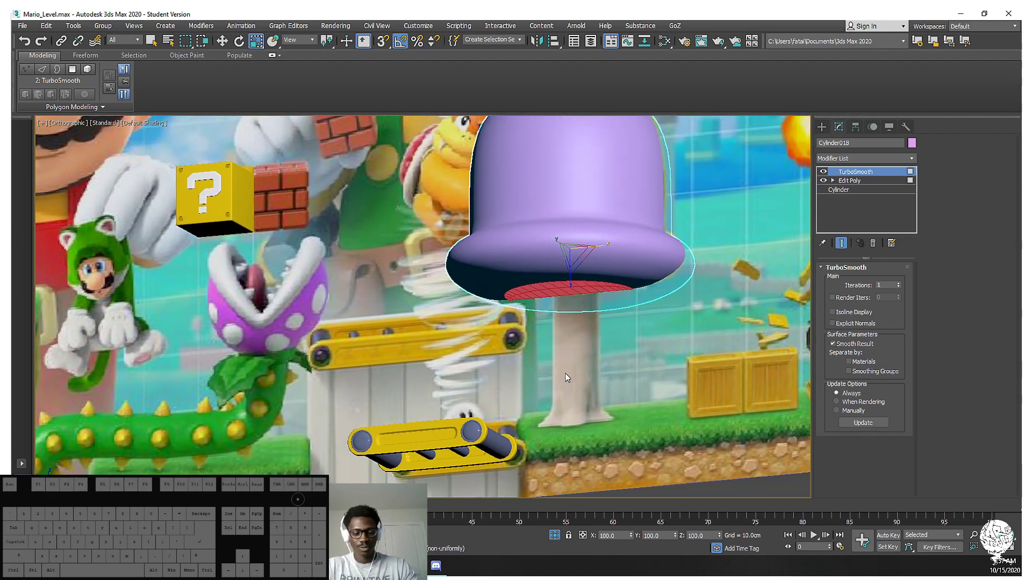
Switch to the Front view and hide the cap to expose the yellow mushroom and its stem in the reference
key("f")
key("x")
middle_click_drag(527, 408, 511, 377)
scroll(511, 377, "down", 2)
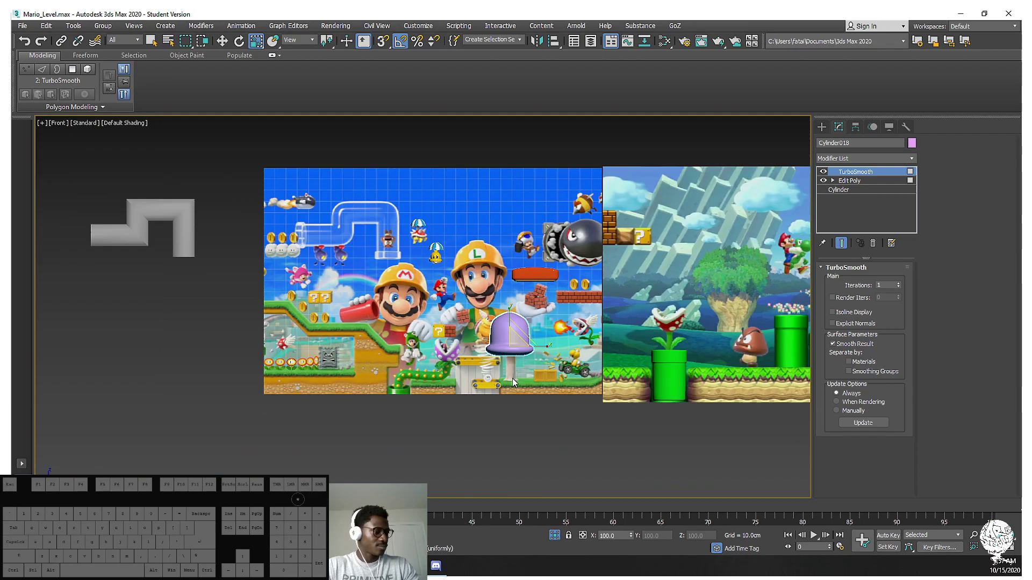
scroll(528, 366, "up", 2)
scroll(529, 363, "up", 2)
right_click(527, 321)
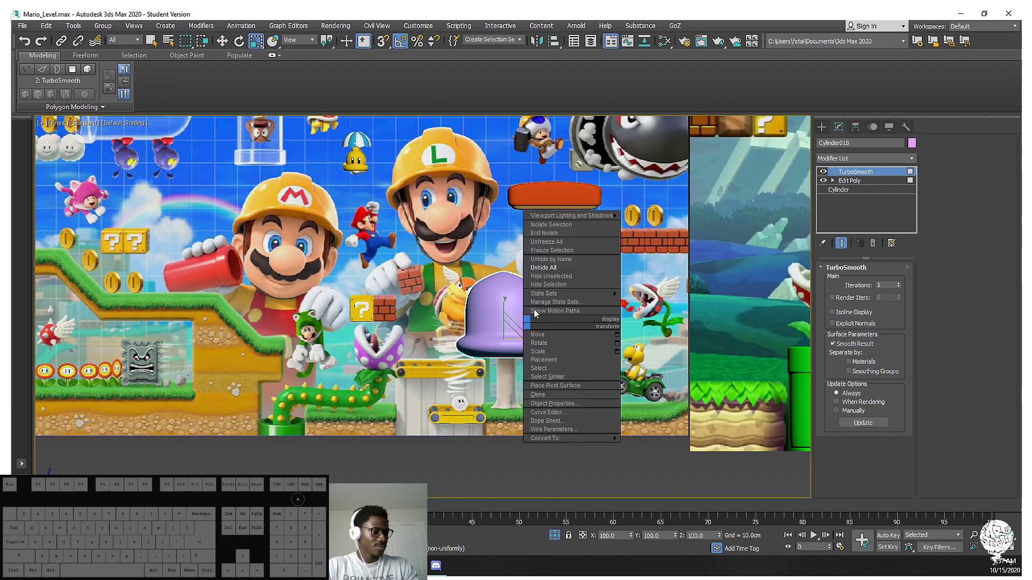
left_click(568, 286)
scroll(509, 379, "down", 3)
scroll(512, 359, "up", 5)
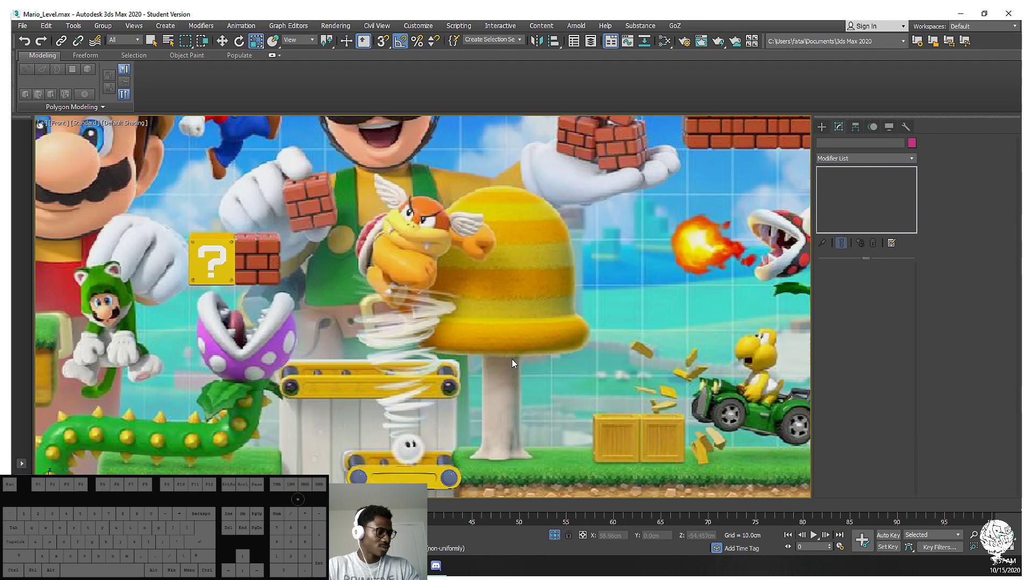
Create a cylinder over the mushroom's stem with a radius of about 3.601 cm and a height of about 13.553 cm
left_click(821, 127)
left_click(844, 212)
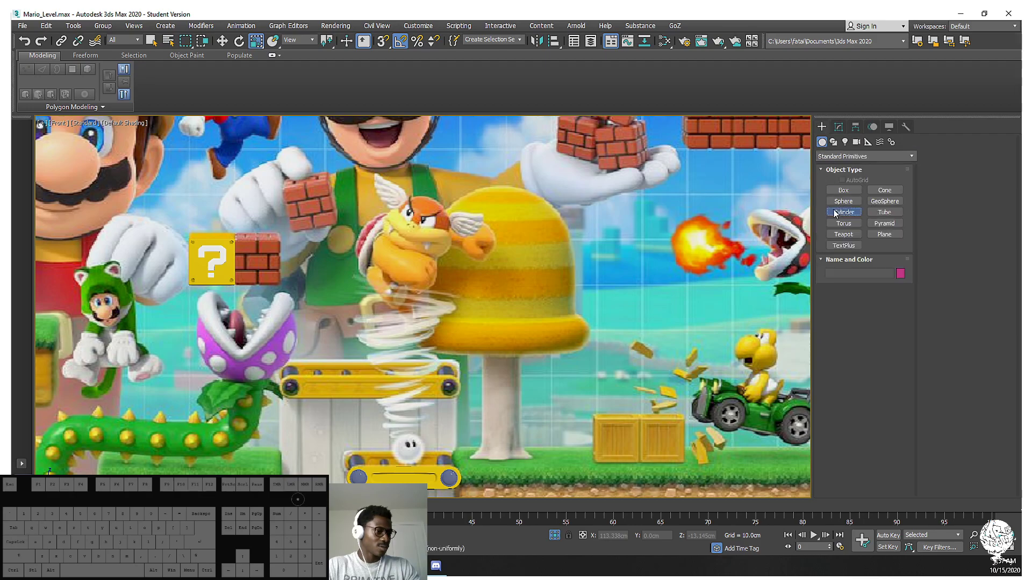
middle_click_drag(506, 335, 528, 280)
scroll(521, 312, "up", 4)
left_click_drag(548, 332, 593, 366)
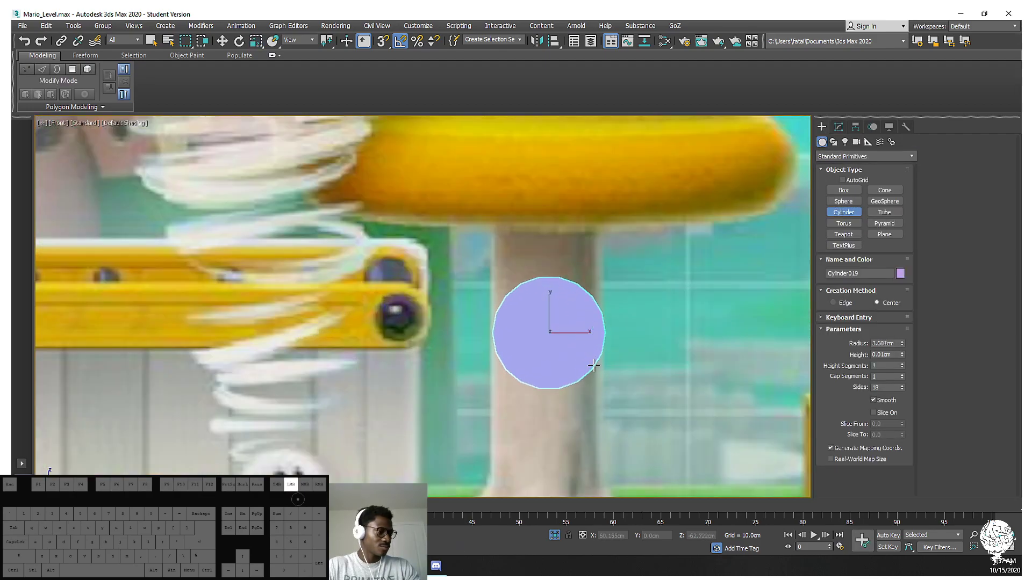
left_click(584, 156)
Rotate the new cylinder 90 degrees about the X axis so it stands upright along the stem
scroll(580, 301, "down", 3)
key("e")
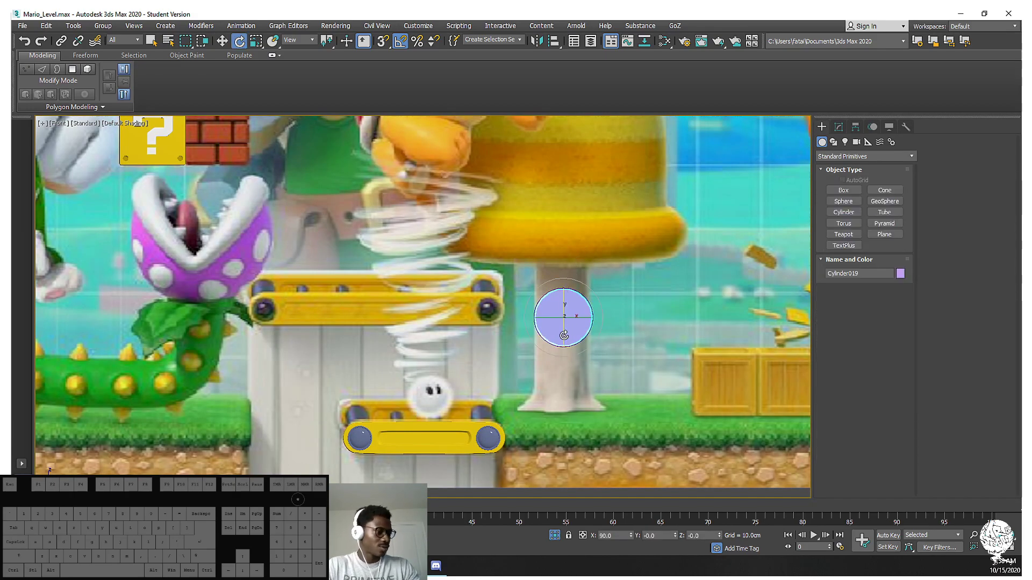
left_click_drag(561, 339, 573, 293)
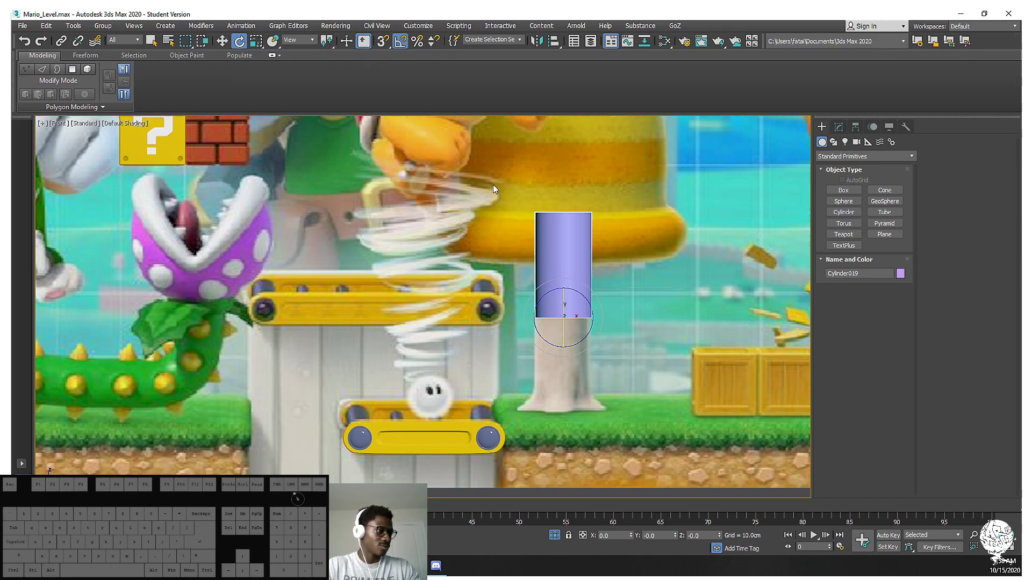
left_click_drag(565, 321, 570, 310)
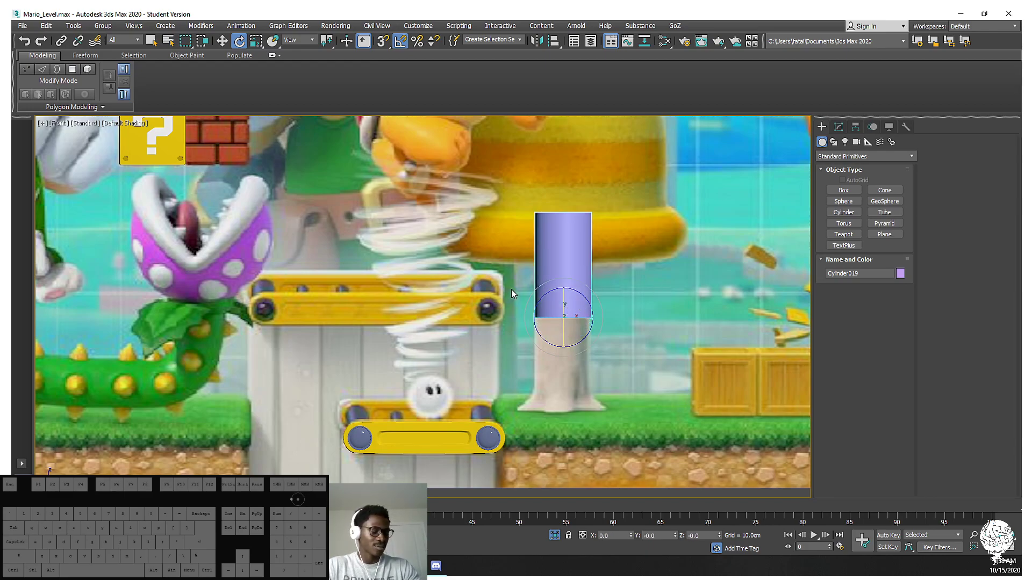
Move the upright cylinder down onto the mushroom's stem in the reference image
middle_click_drag(510, 291, 511, 309)
key("w")
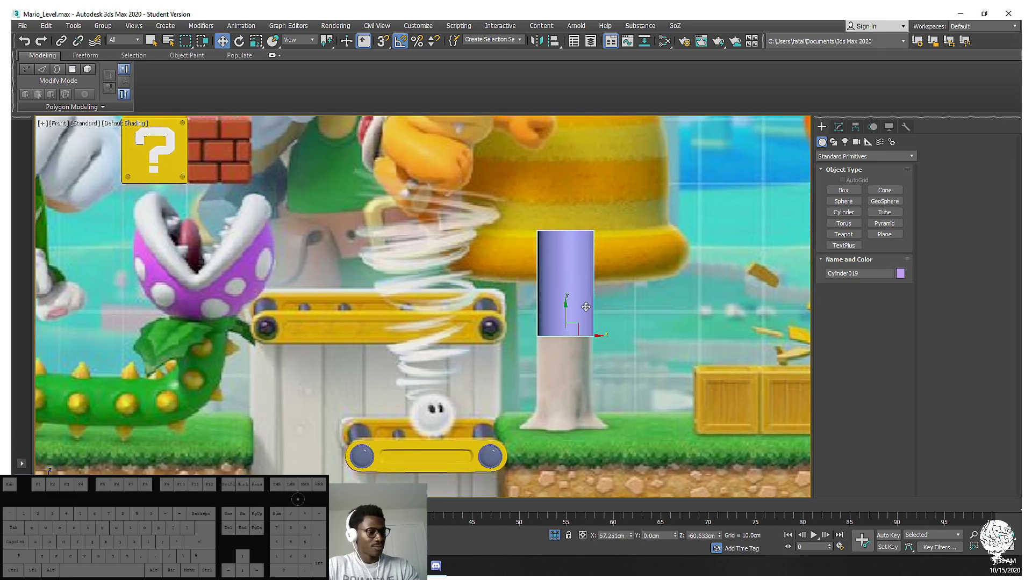
left_click_drag(566, 316, 564, 388)
middle_click_drag(564, 388, 657, 328)
scroll(652, 330, "up", 3)
key("z")
middle_click_drag(557, 285, 625, 265)
Reduce the stem cylinder's radius to about 3.306 cm and shift it slightly sideways to center it on the stem
left_click(839, 128)
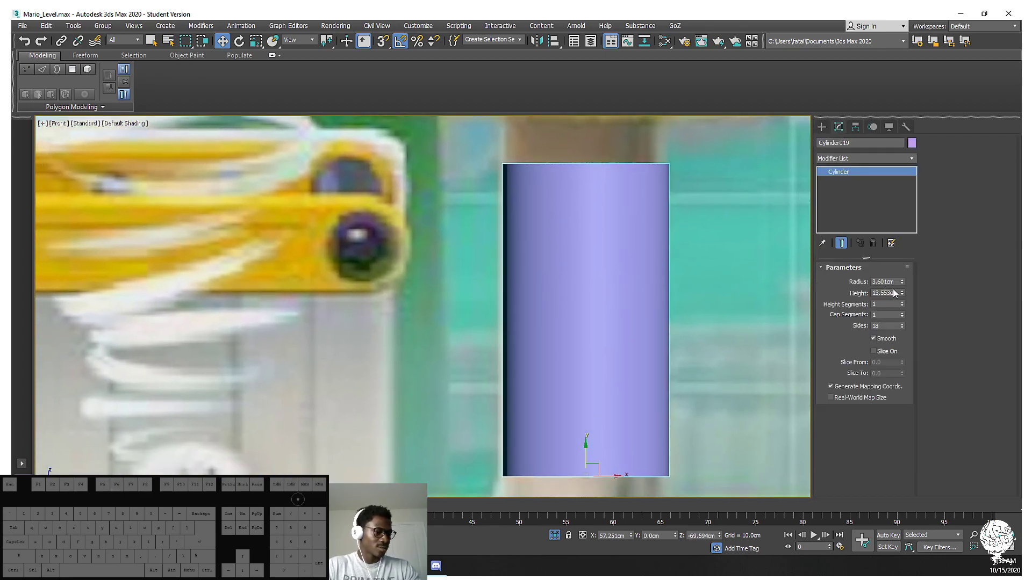
left_click_drag(902, 281, 902, 295)
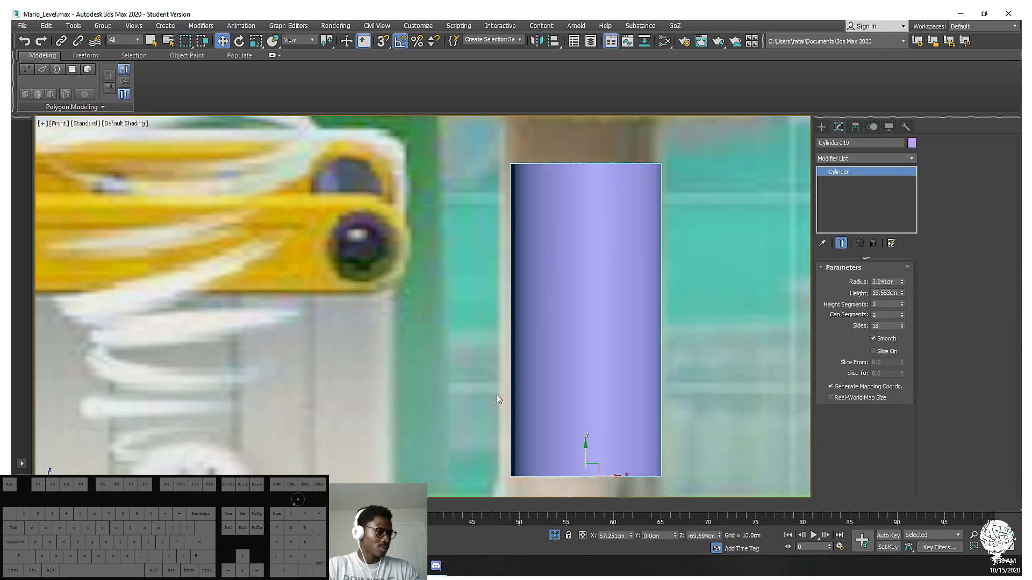
middle_click_drag(615, 452, 632, 428)
left_click_drag(628, 453, 623, 464)
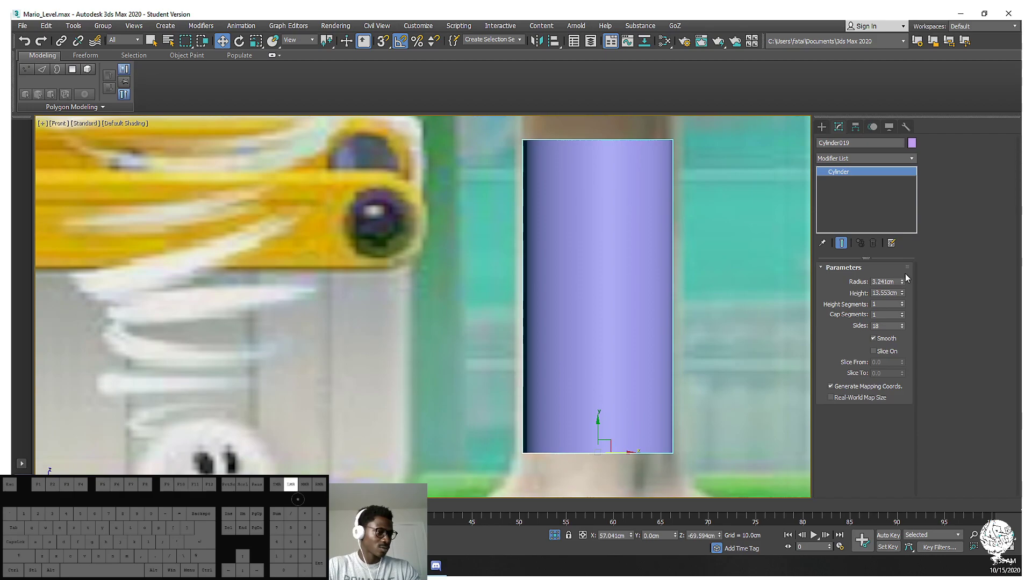
left_click_drag(902, 277, 908, 281)
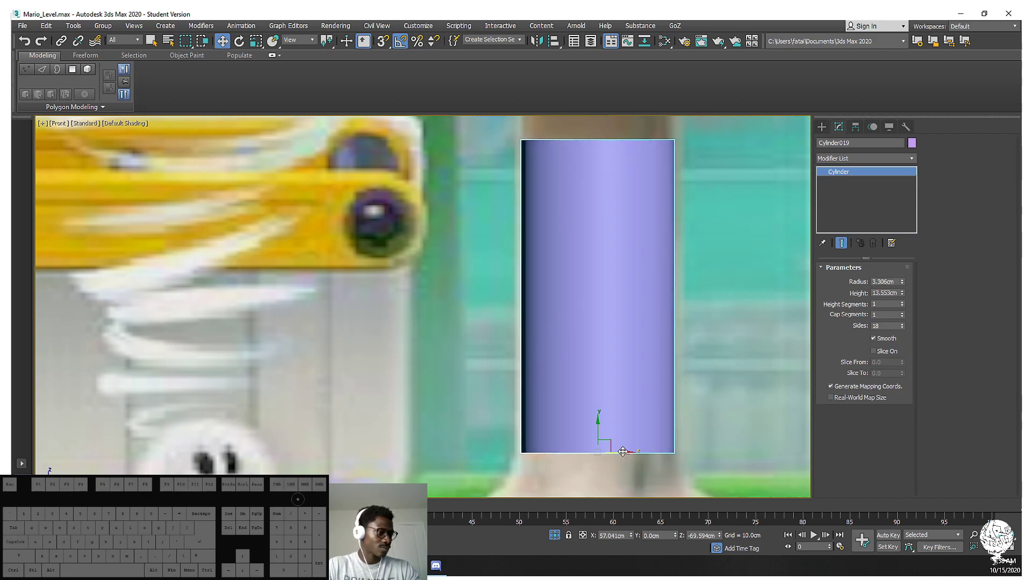
Raise the stem cylinder so its top meets the cap's underside and turn on the edged-faces display
scroll(597, 409, "down", 3)
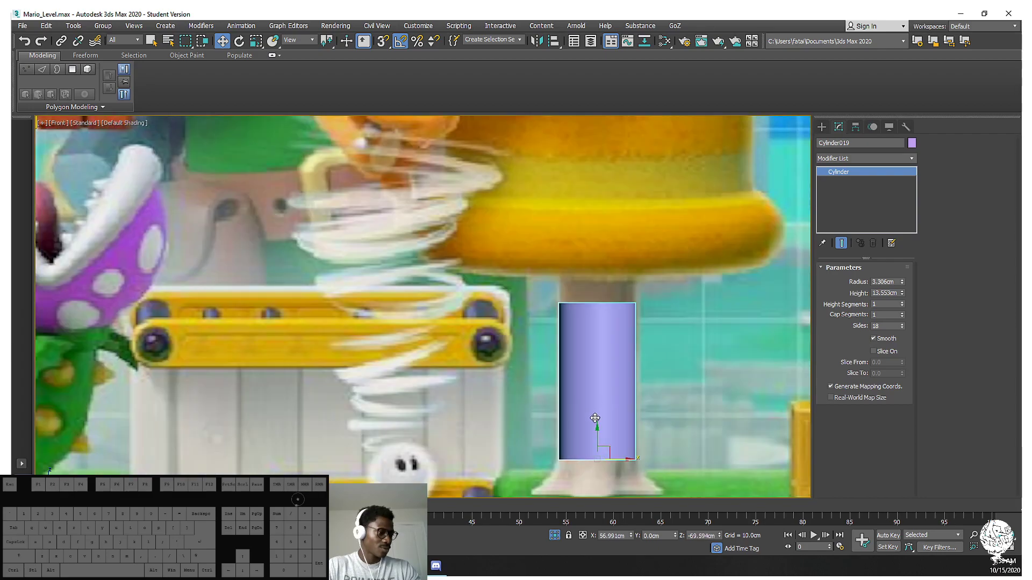
left_click_drag(598, 434, 598, 390)
scroll(598, 391, "down", 3)
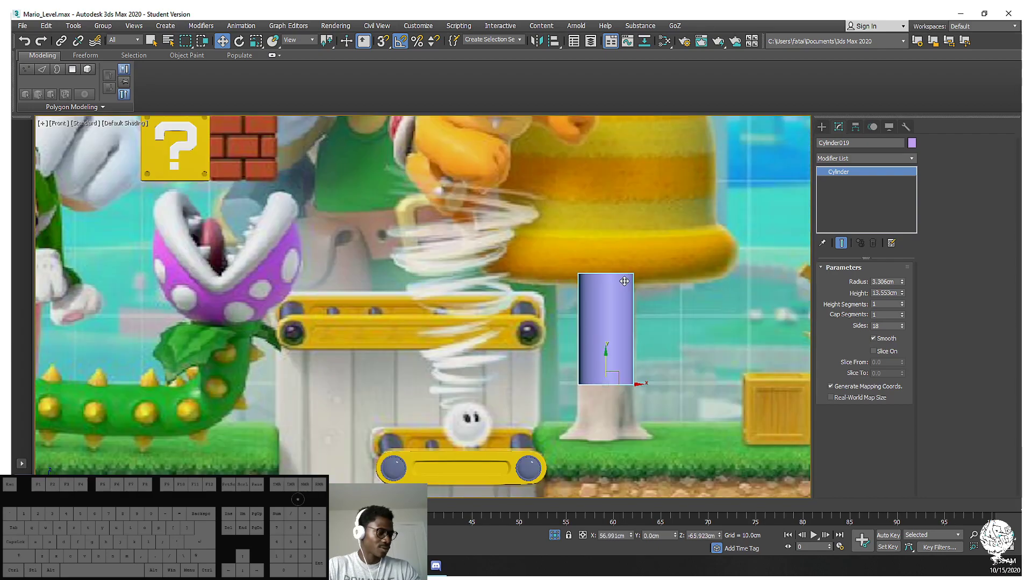
middle_click_drag(711, 308, 698, 366)
key("F4")
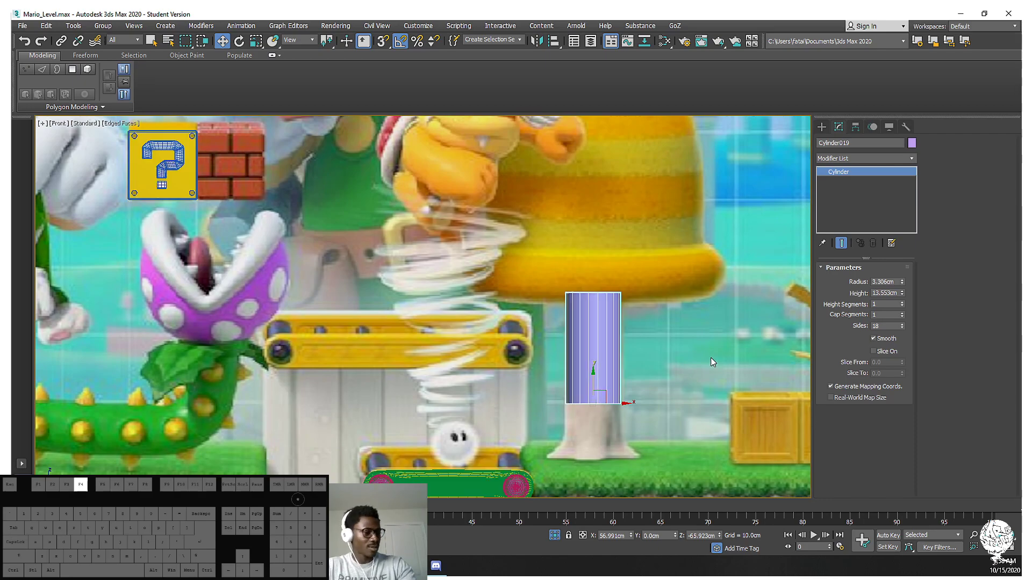
Increase the stem cylinder's radius to 3.405 cm to match the stem's width in the reference
scroll(573, 411, "up", 3)
middle_click_drag(572, 411, 587, 356)
scroll(624, 359, "up", 4)
scroll(614, 322, "up", 2)
middle_click_drag(615, 309, 628, 234)
scroll(660, 349, "down", 3)
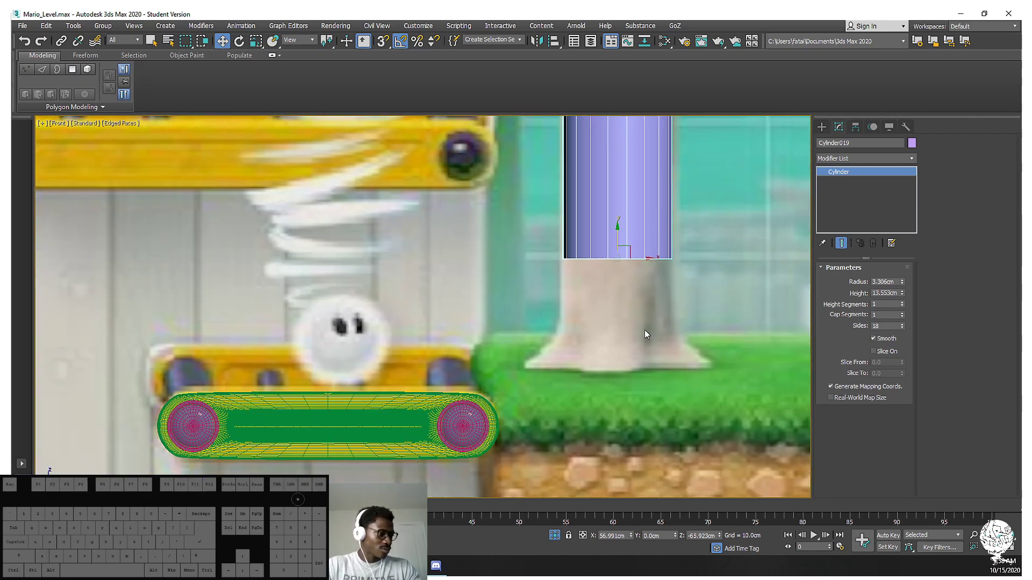
middle_click_drag(676, 329, 680, 371)
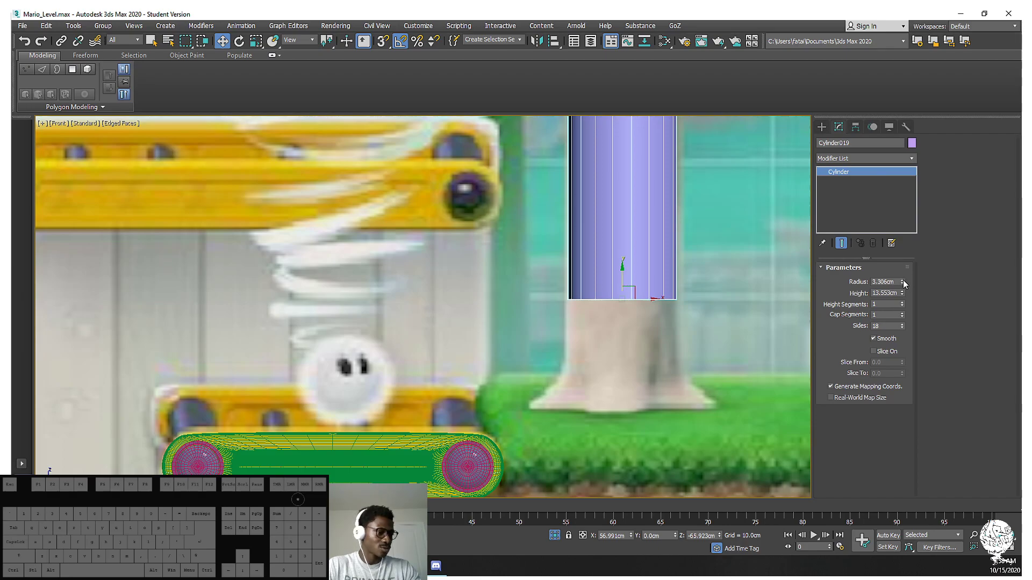
left_click_drag(902, 281, 901, 285)
Try 20 sides on the stem cylinder and check the roundness of its base from an angled view
scroll(672, 346, "down", 4)
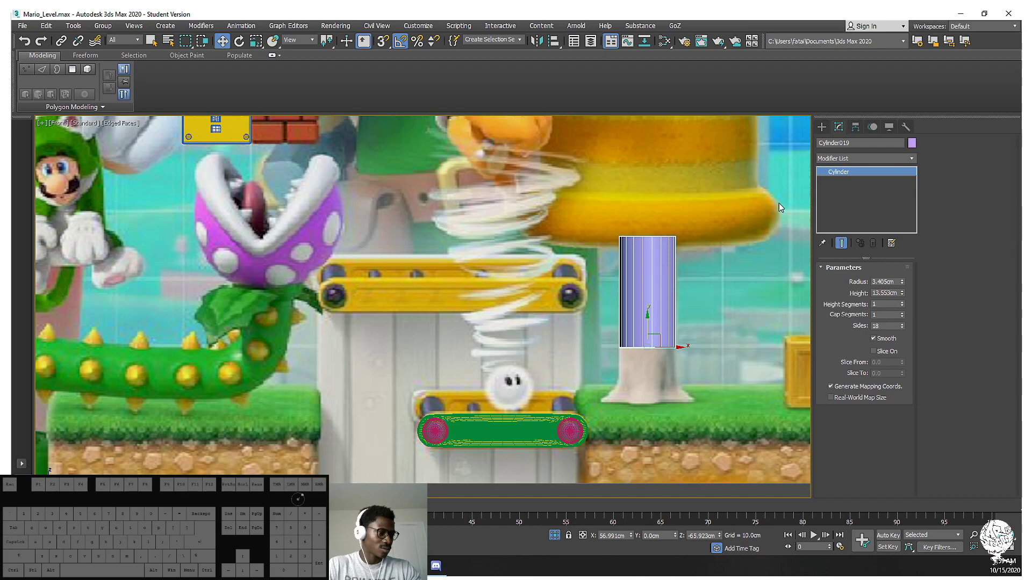
left_click(902, 323)
left_click(902, 324)
scroll(647, 349, "up", 5)
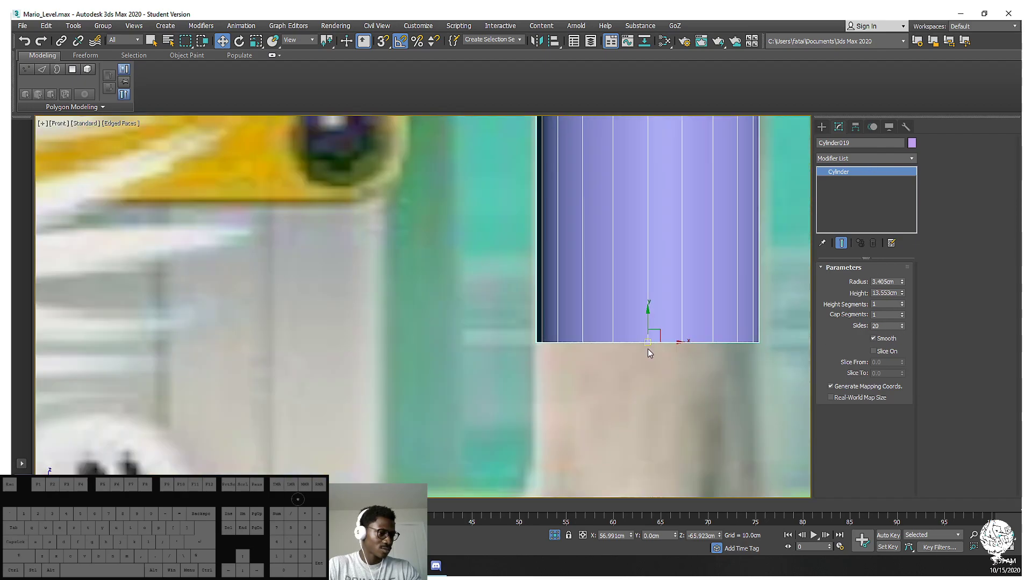
scroll(648, 348, "down", 3)
middle_click_drag(669, 291, 642, 288, "alt")
middle_click_drag(704, 300, 690, 302, "alt")
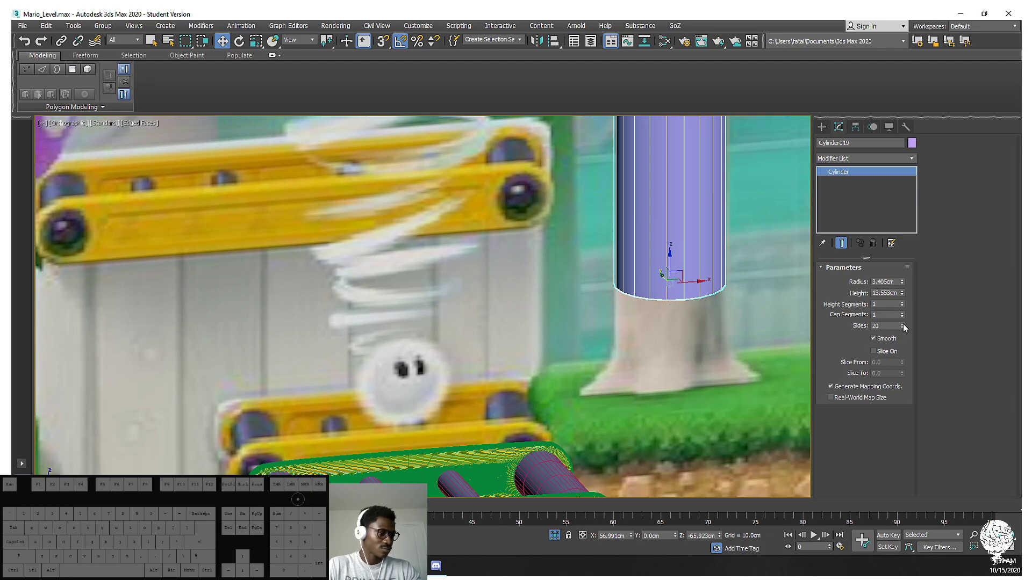
Set the stem cylinder's sides to 12 and check its shape from several angles
left_click(902, 324)
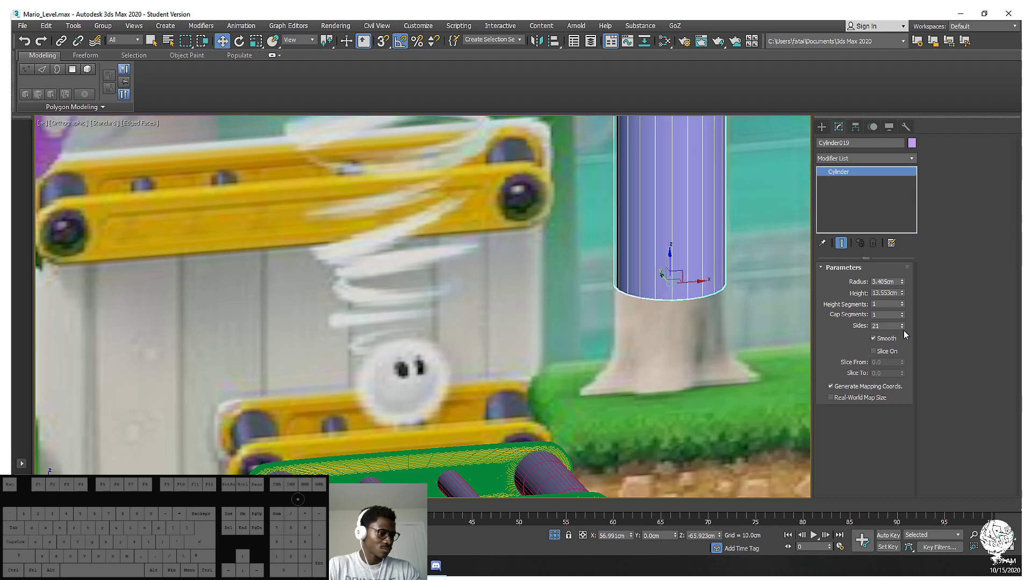
left_click_drag(904, 328, 904, 329)
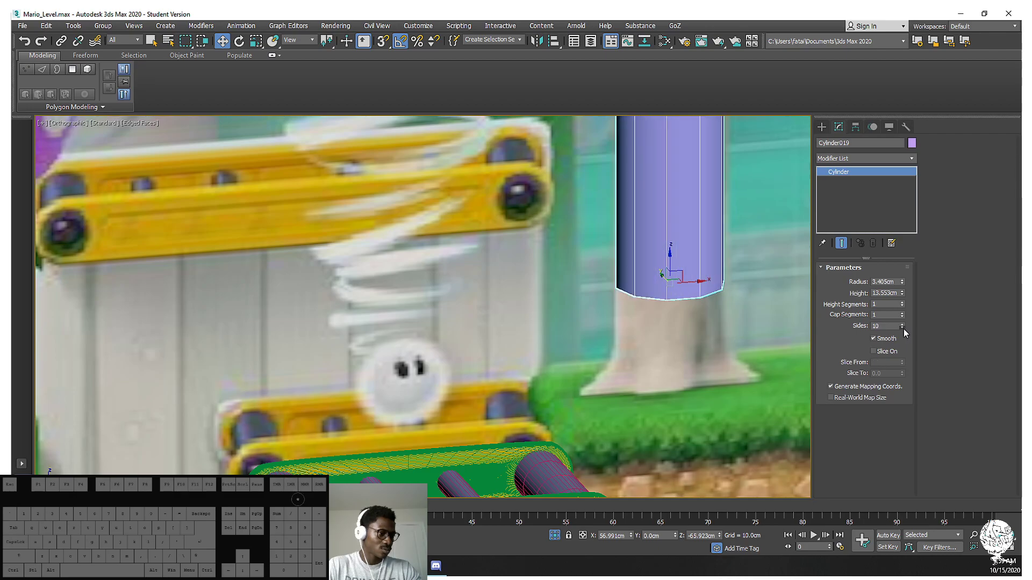
middle_click_drag(720, 310, 694, 355, "alt")
left_click(903, 324)
left_click(902, 324)
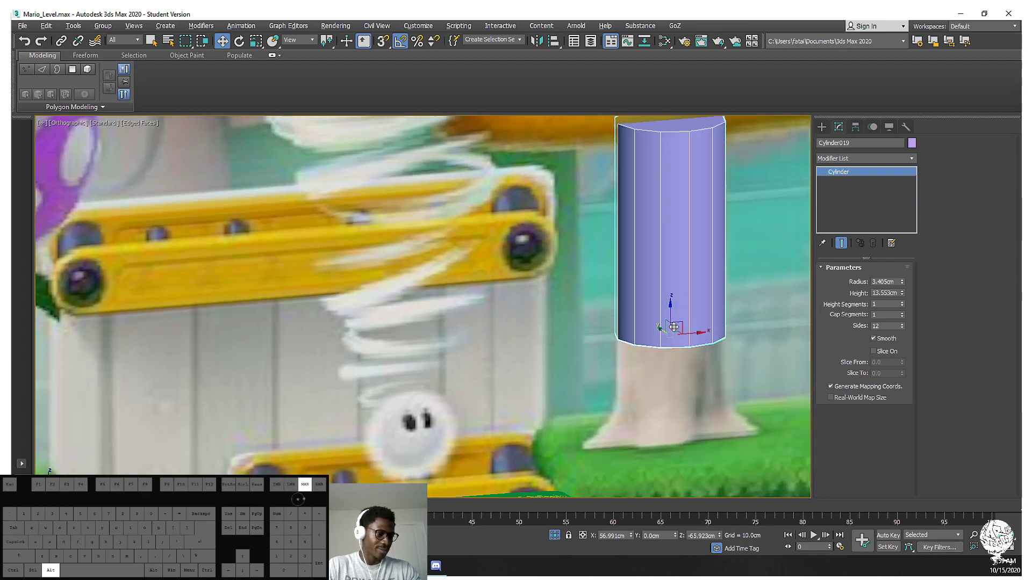
middle_click_drag(672, 340, 690, 348, "alt")
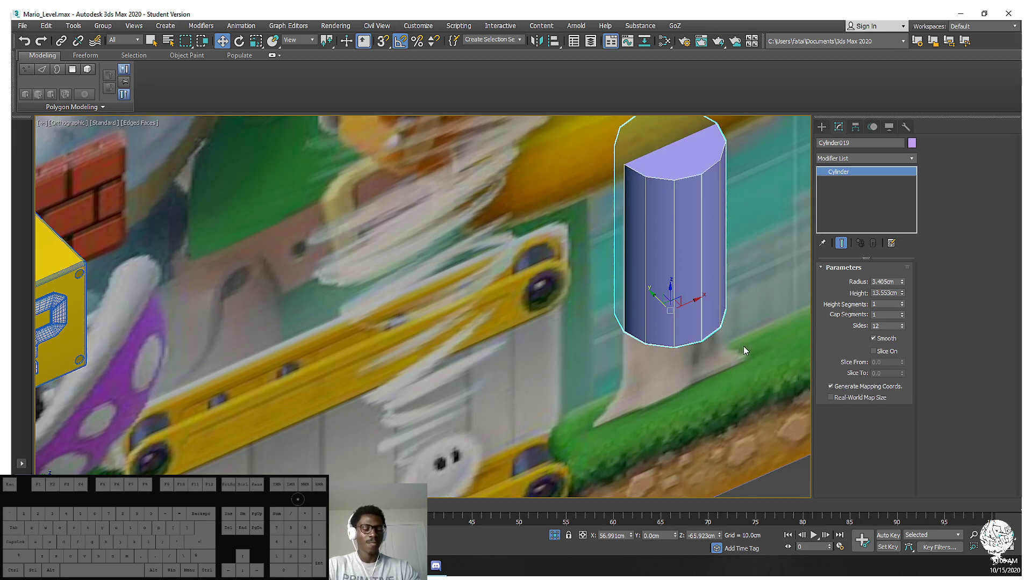
middle_click_drag(703, 346, 657, 310, "alt")
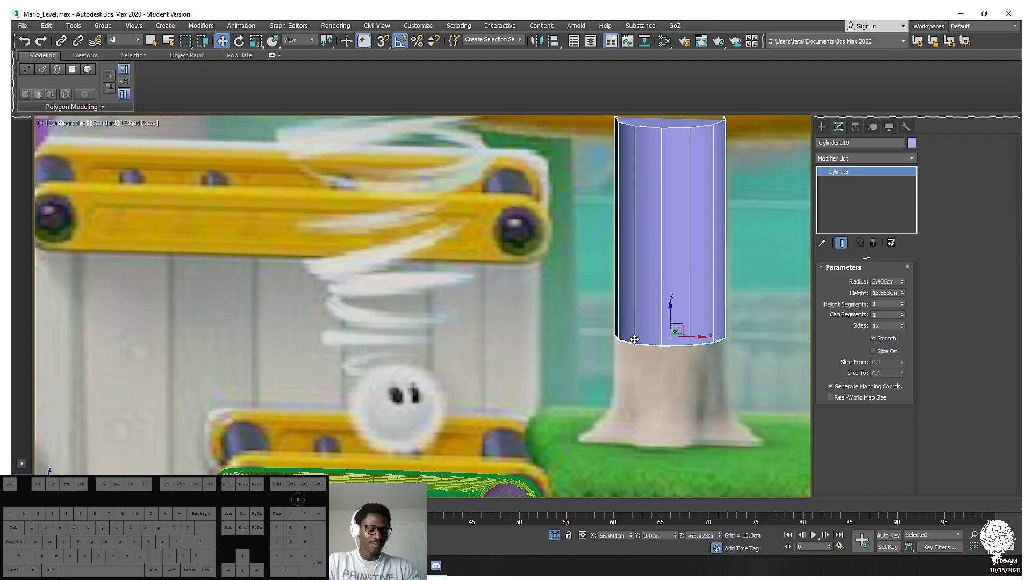
Add an Edit Poly modifier to the stem cylinder
mouse_move(628, 340)
middle_mouse_down("alt")
mouse_move(594, 333)
mouse_move(629, 350)
mouse_move(578, 348)
mouse_move(625, 343)
middle_mouse_up("alt")
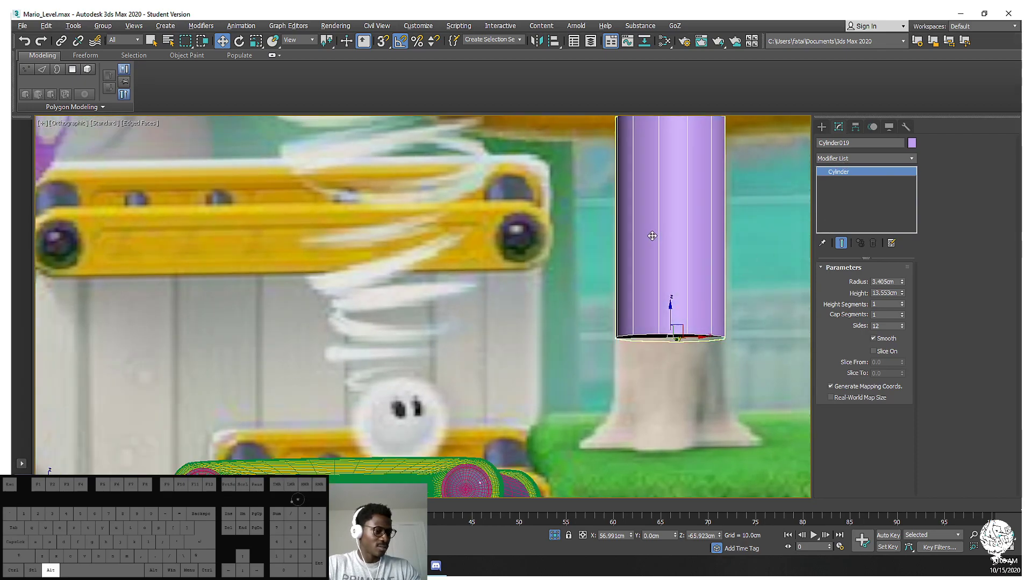
middle_click_drag(652, 235, 661, 277, "alt")
left_click(888, 158)
key("e")
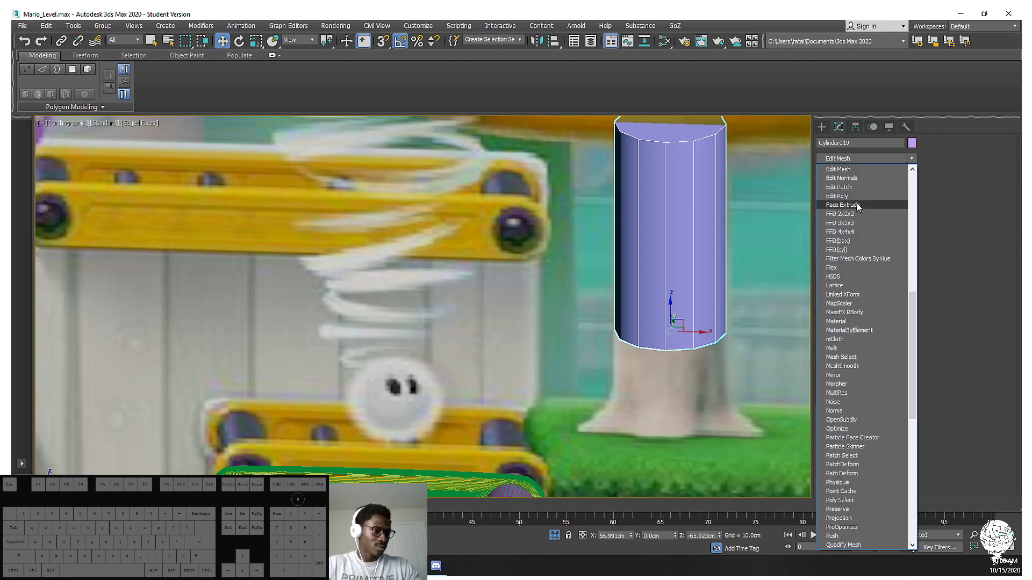
left_click(853, 197)
Delete the polygon that caps the underside of the stem
middle_click_drag(782, 293, 786, 313, "alt")
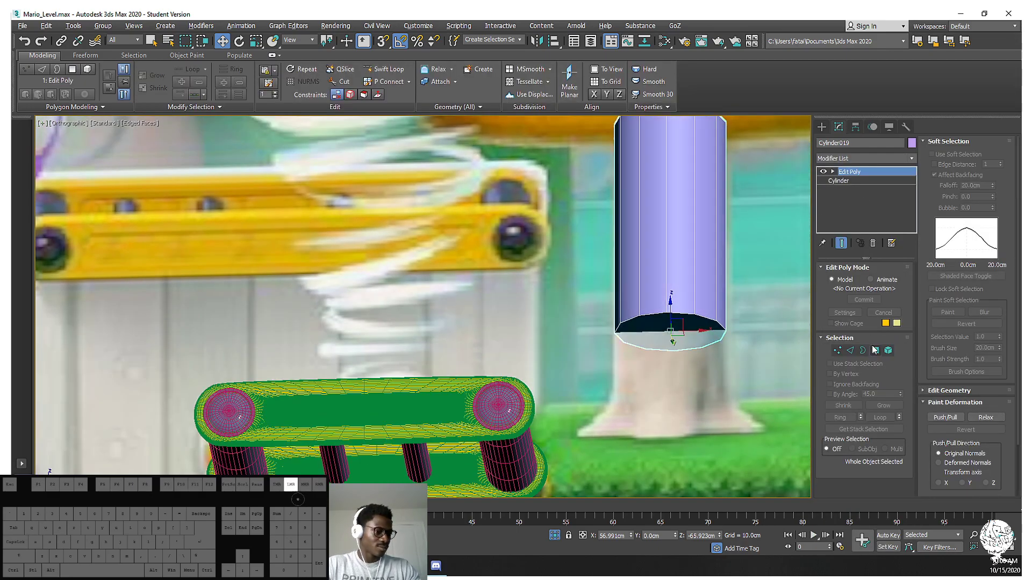
left_click(875, 350)
left_click(693, 329)
middle_click_drag(693, 329, 702, 325, "alt")
key("Delete")
Extend the stem's open bottom border down in two segments until it reaches the ground line in the reference
left_click(862, 351)
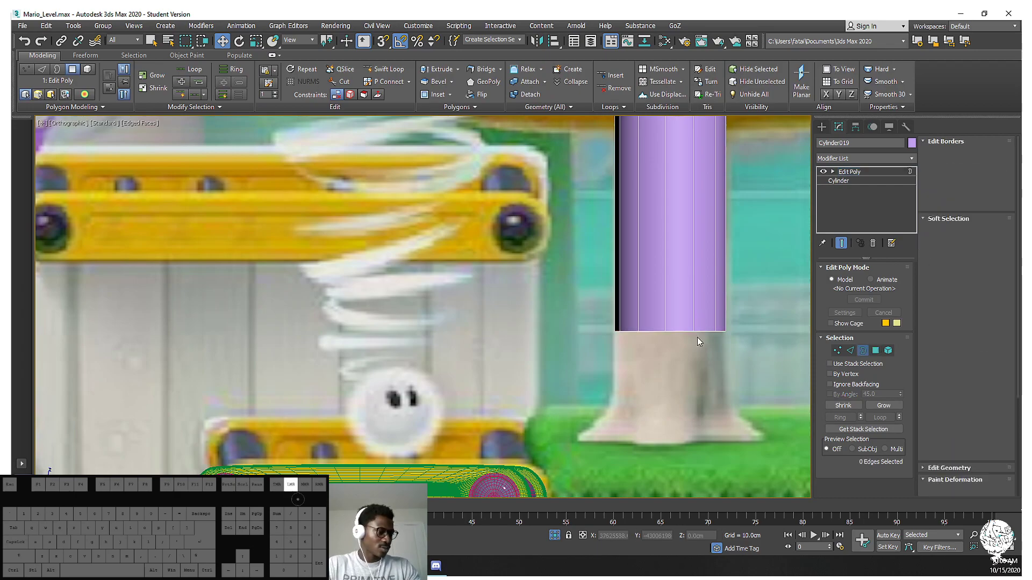
left_click(704, 332)
left_click_drag(670, 307, 670, 353, "shift")
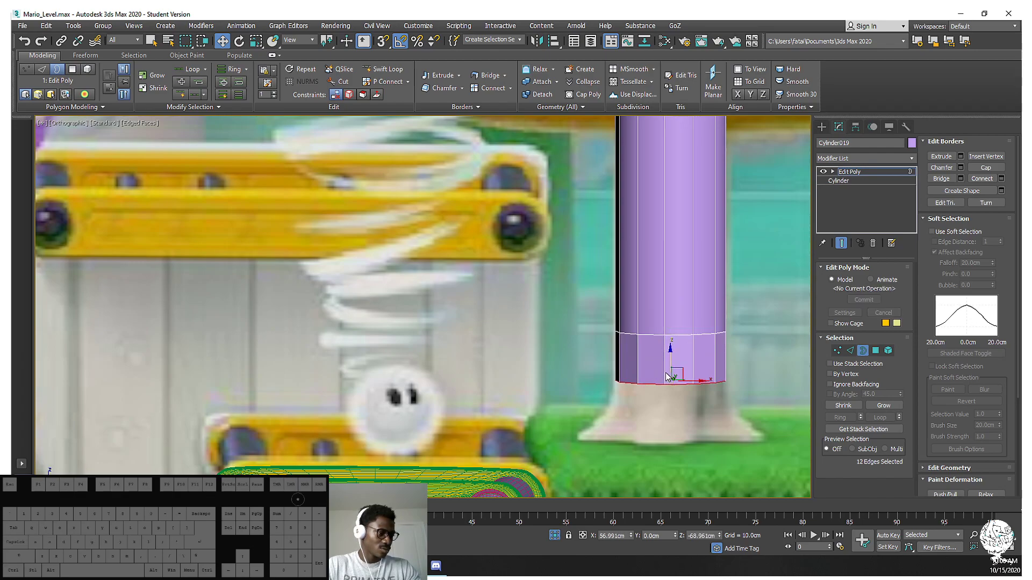
left_click_drag(672, 357, 672, 413, "shift")
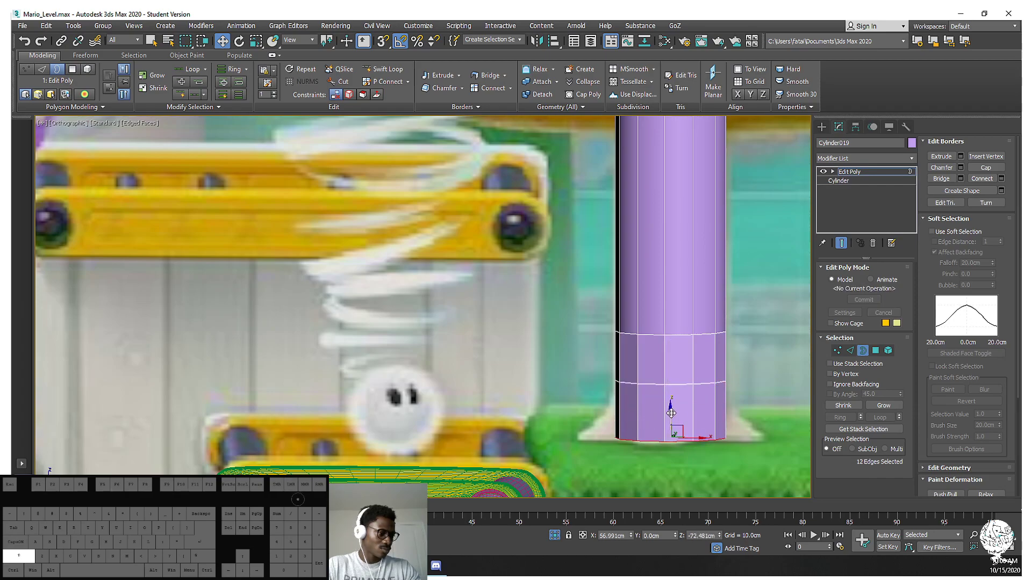
Select two adjacent polygon columns on each of the stem's four sides, across both lower segments, for a total of 16 polygons
key("4")
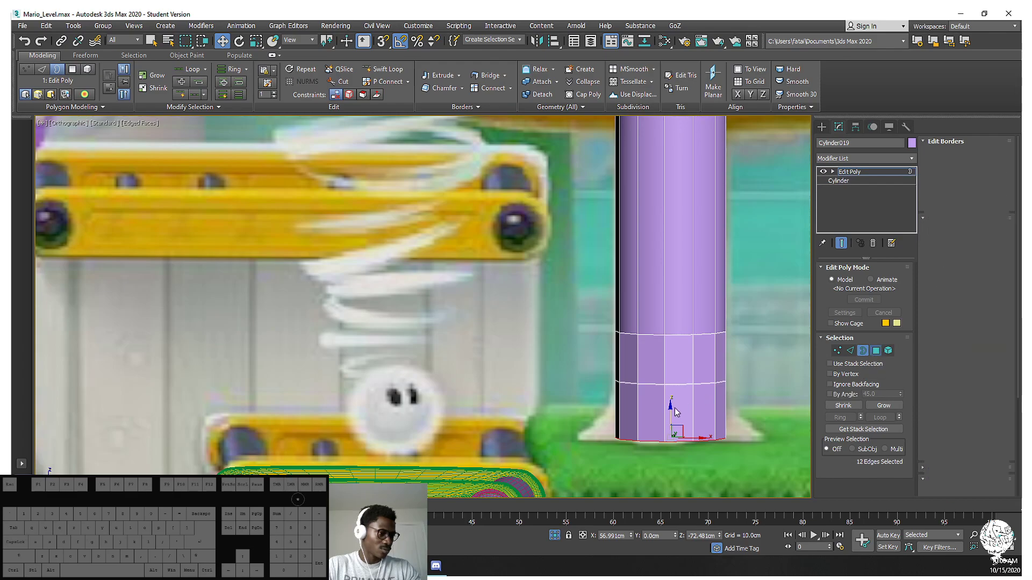
left_click(679, 400)
left_click(651, 411, "ctrl")
left_click(651, 357, "ctrl")
left_click(678, 357, "ctrl")
middle_click_drag(744, 375, 647, 404, "alt")
left_click(723, 368, "ctrl")
left_click(735, 366, "ctrl")
left_click(735, 405, "ctrl")
left_click(719, 413, "ctrl")
left_click(739, 434, "ctrl")
middle_click_drag(739, 434, 716, 384, "alt")
left_click(716, 384, "ctrl")
left_click(716, 436, "ctrl")
middle_click_drag(717, 435, 709, 370, "alt")
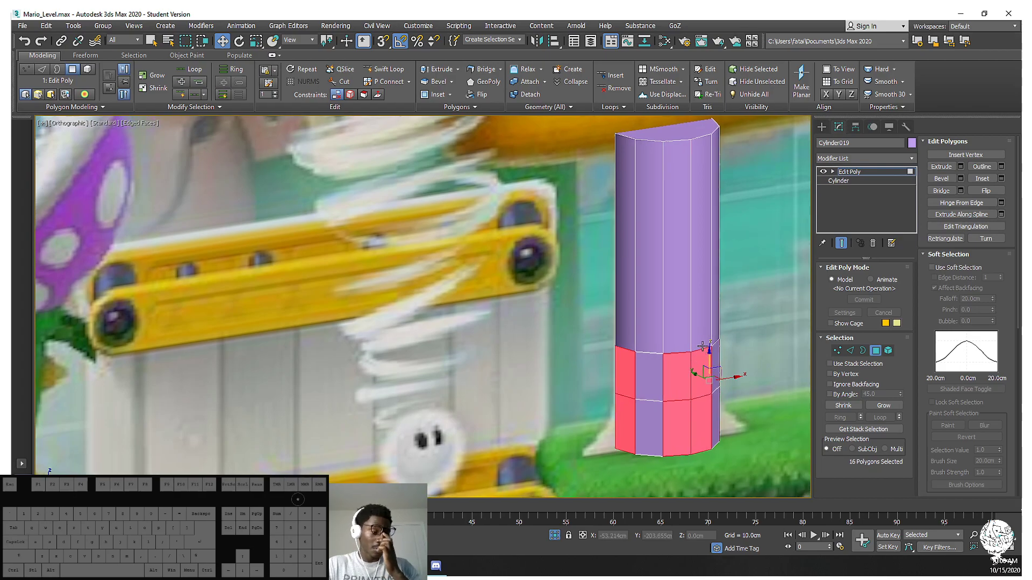
Extrude the selected lower stem polygons outward by 1.097 cm to form four roots
right_click(702, 367)
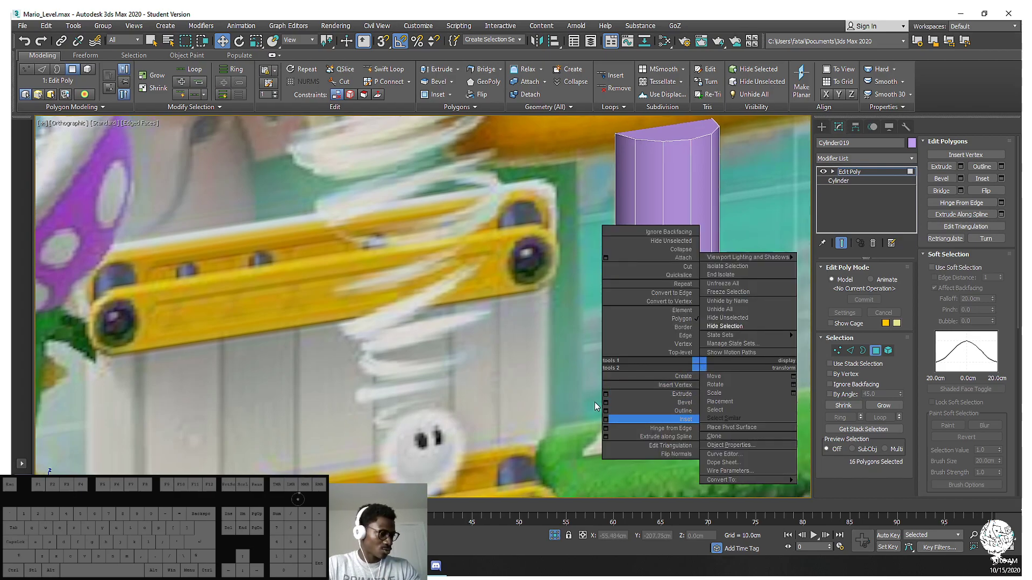
left_click(606, 394)
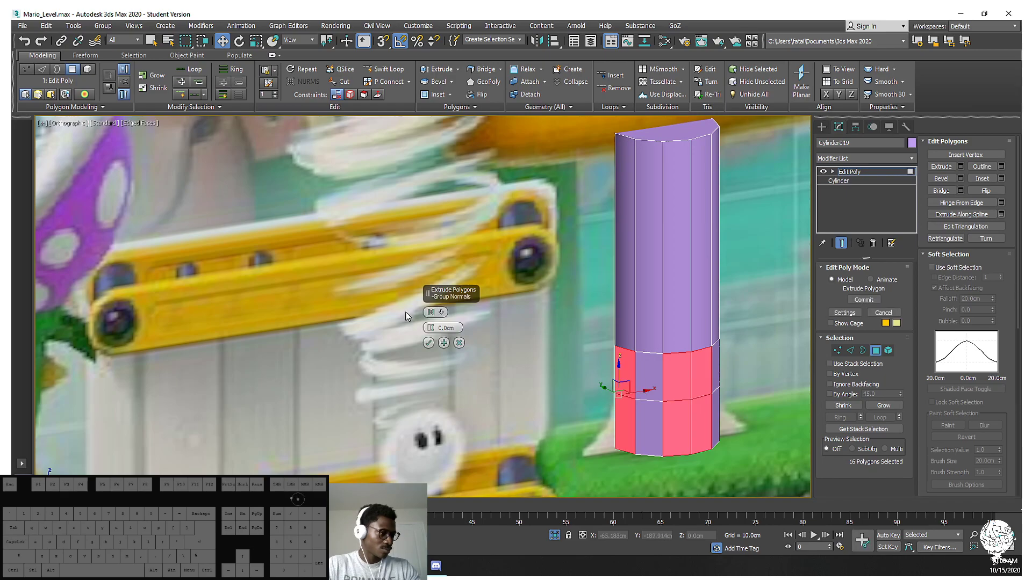
left_click_drag(431, 332, 433, 312)
mouse_move(675, 334)
middle_mouse_down("alt")
mouse_move(620, 329)
mouse_move(681, 333)
middle_mouse_up("alt")
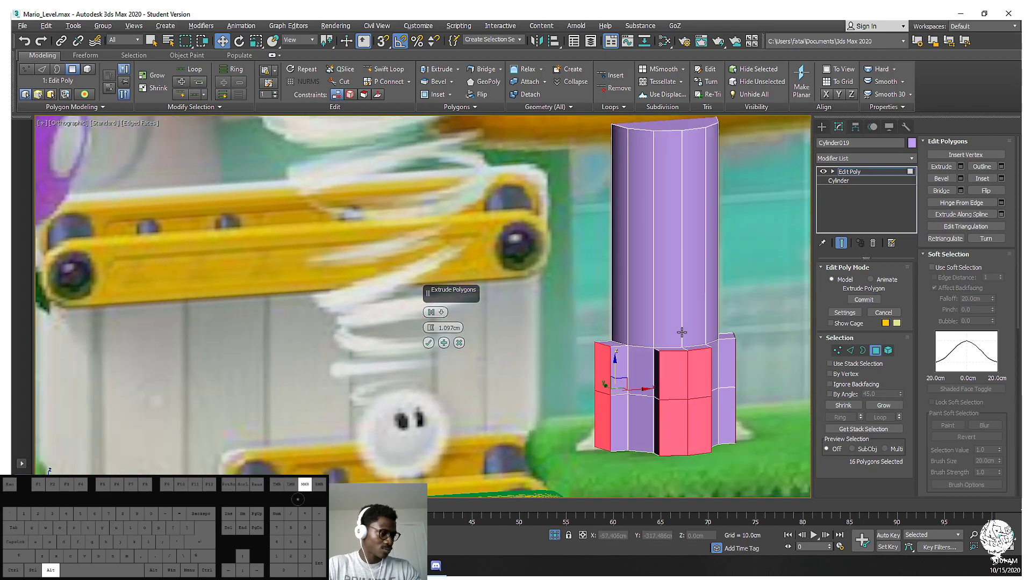
left_click(428, 343)
Target weld the front root's three top outer vertices to the matching stem vertices so its top slopes outward
middle_click_drag(618, 379, 727, 407, "alt")
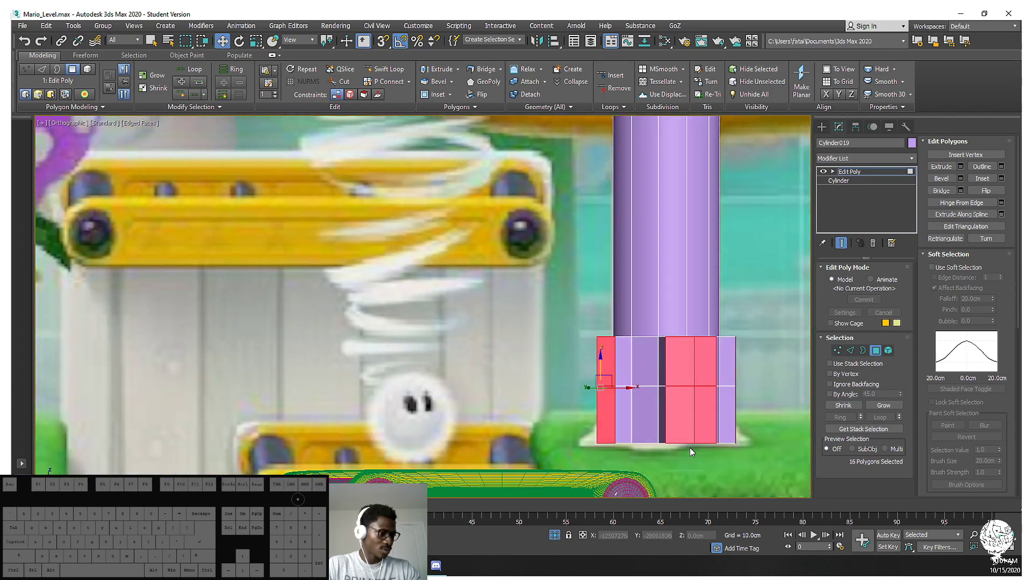
middle_click_drag(789, 417, 702, 450, "alt")
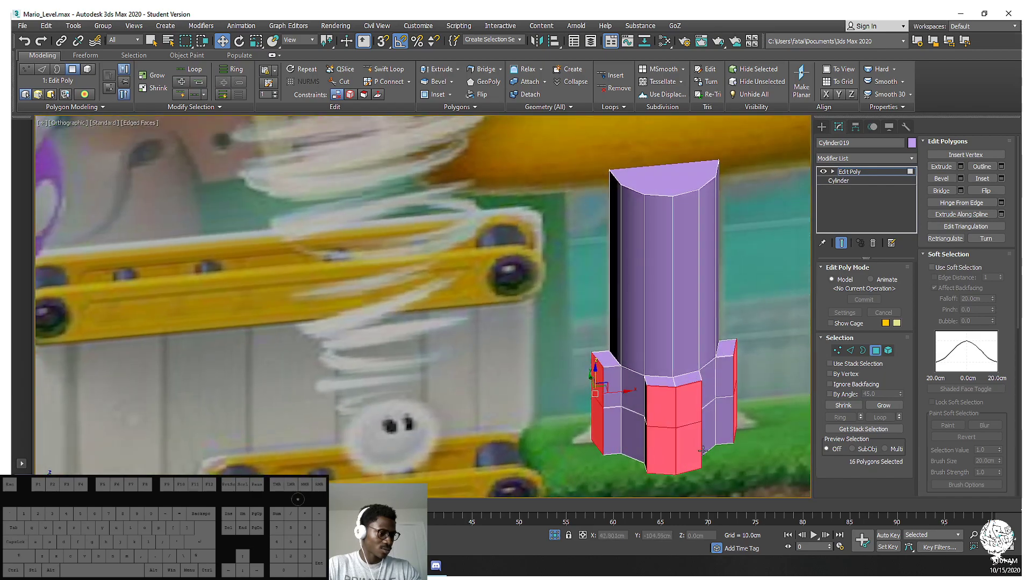
left_click(660, 385)
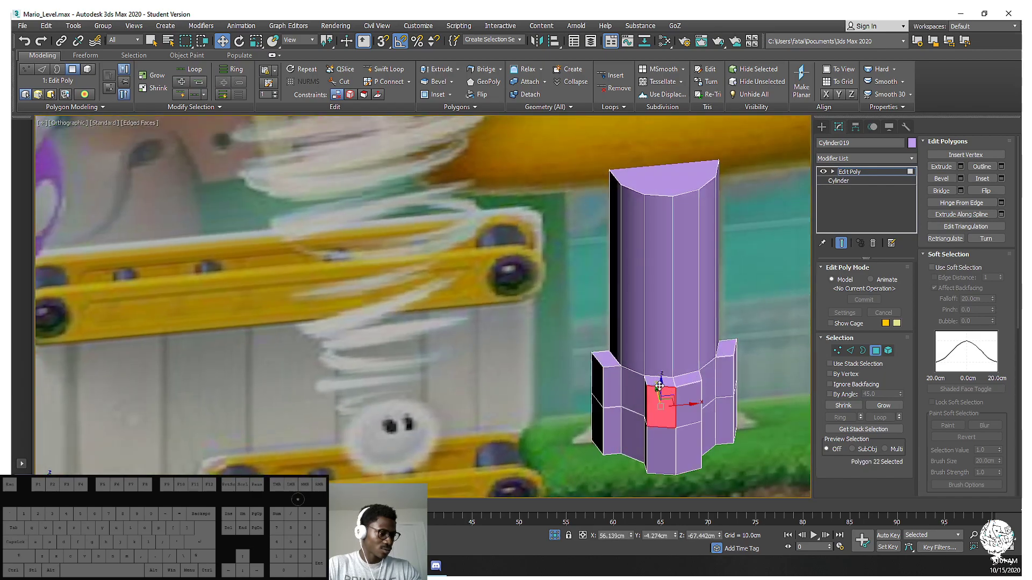
left_click(851, 354)
middle_click_drag(666, 383, 630, 382, "alt")
scroll(698, 397, "up", 4)
key("1")
right_click(615, 398)
left_click(592, 467)
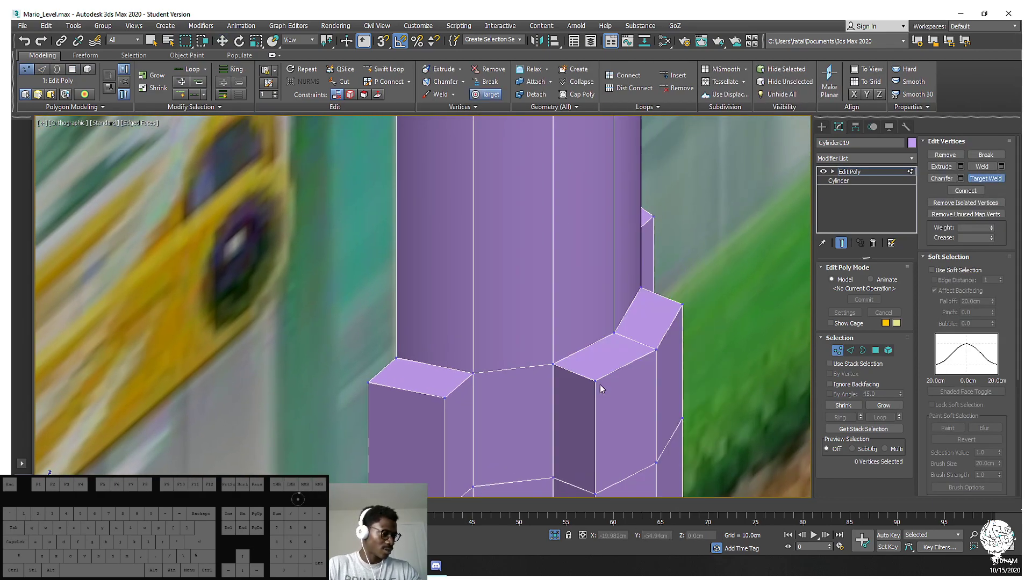
left_click(553, 364)
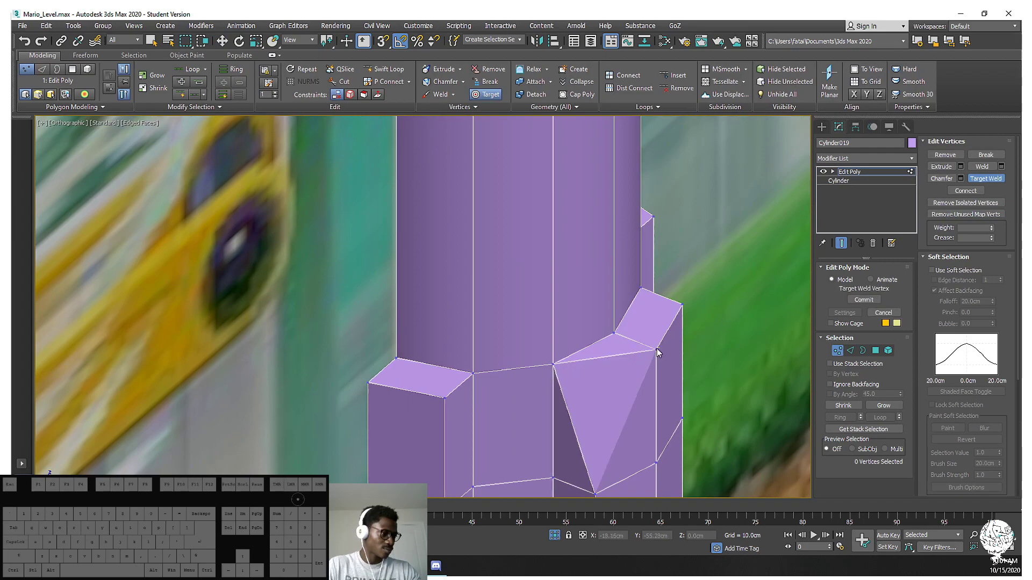
left_click(614, 333)
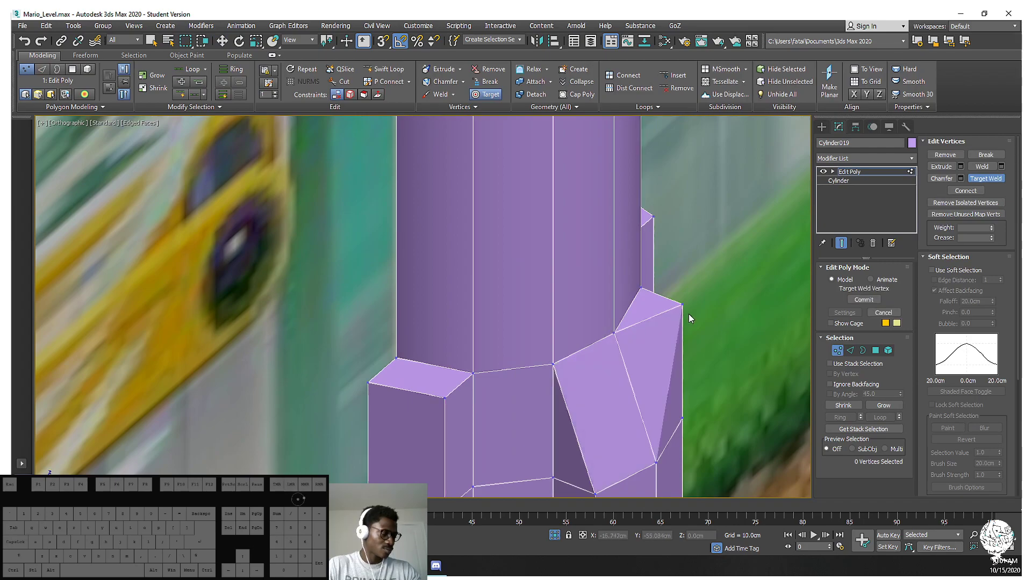
left_click(641, 287)
Target weld the left root's top outer vertices to the matching vertices on the stem
middle_click_drag(652, 295, 629, 305, "alt")
scroll(606, 297, "down", 5)
middle_click_drag(550, 325, 640, 316)
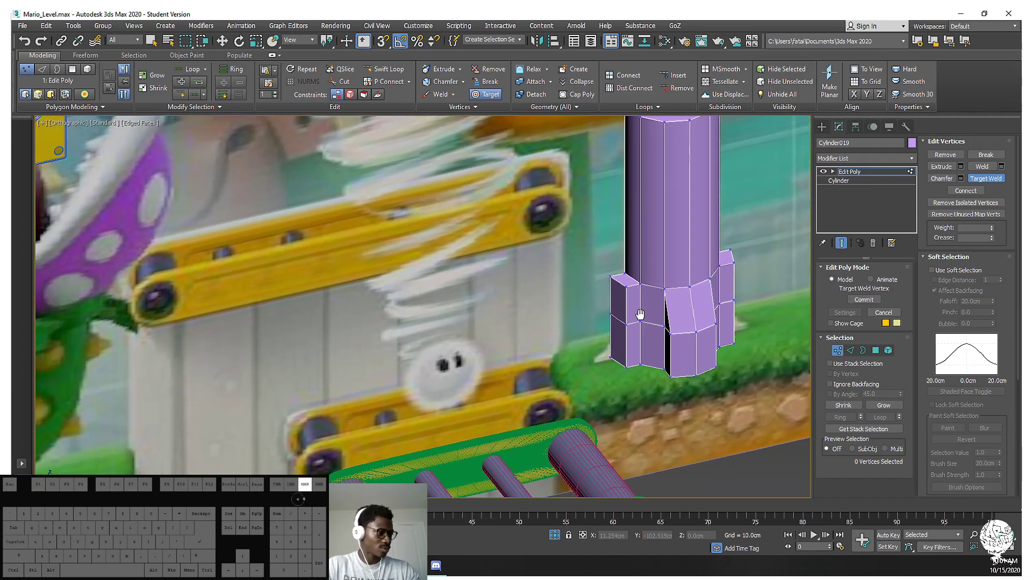
scroll(637, 291, "up", 5)
scroll(637, 289, "down", 5)
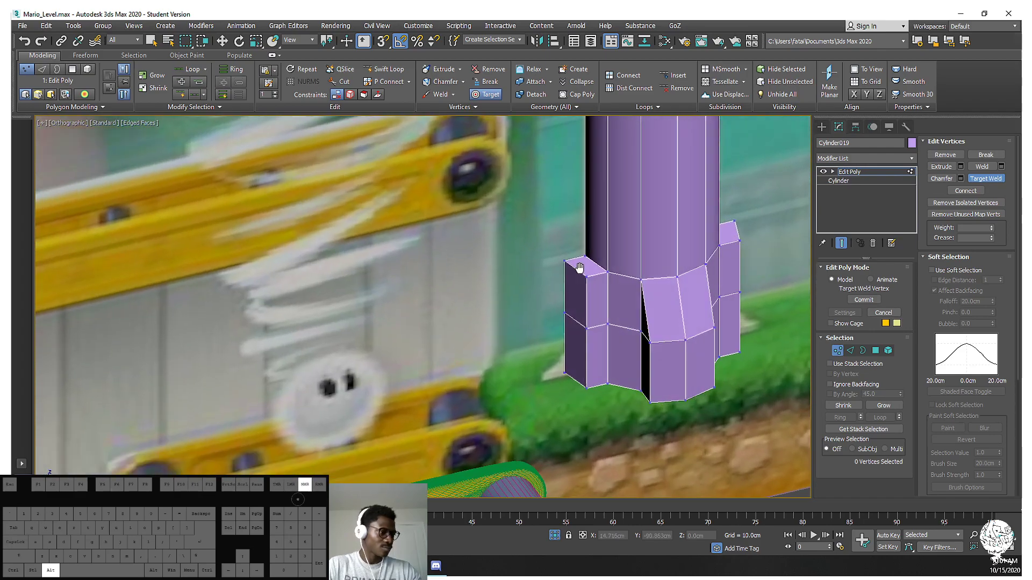
middle_click_drag(613, 276, 673, 289, "alt")
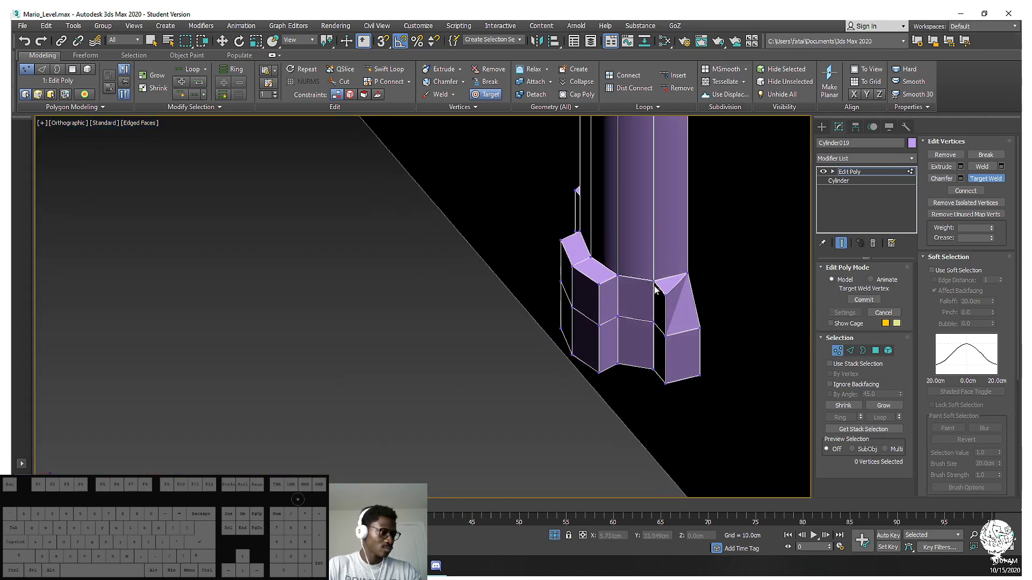
left_click(654, 280)
right_click(676, 282)
Target weld the right root's top outer vertices to the adjacent stem vertices
middle_click_drag(693, 293, 586, 284, "alt")
left_click(682, 275)
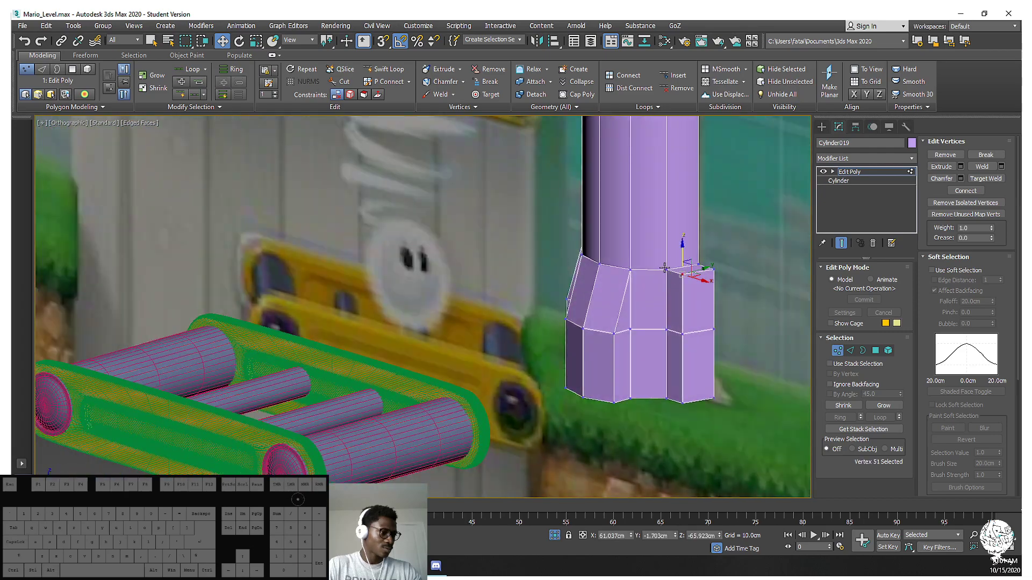
middle_click_drag(714, 275, 721, 291, "alt")
right_click(722, 291)
left_click(717, 366)
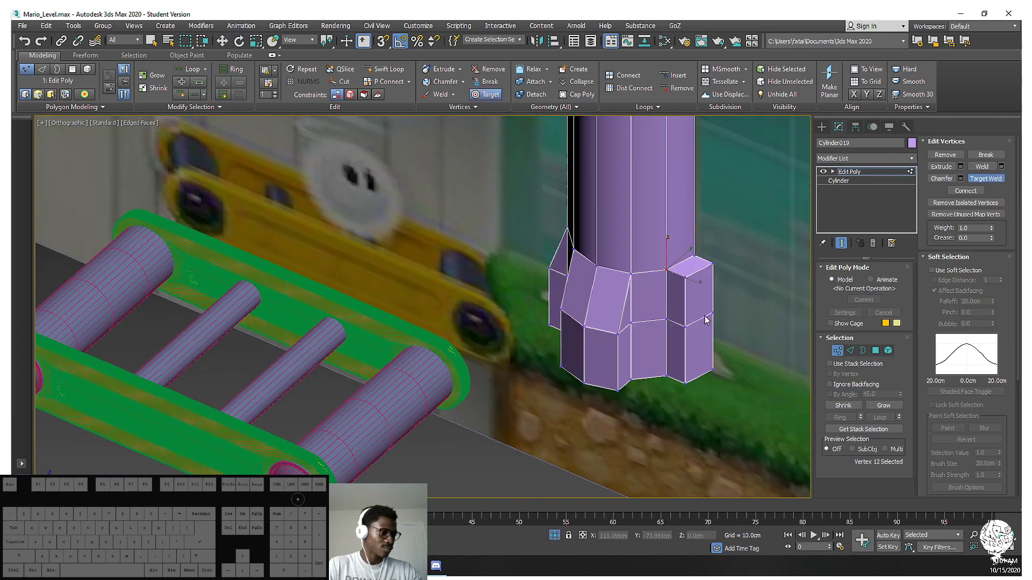
left_click(667, 267)
Target weld the back root's three top outer vertices into the stem to slope the last root
middle_click_drag(717, 266, 722, 340, "alt")
left_click(707, 313)
left_click(704, 337)
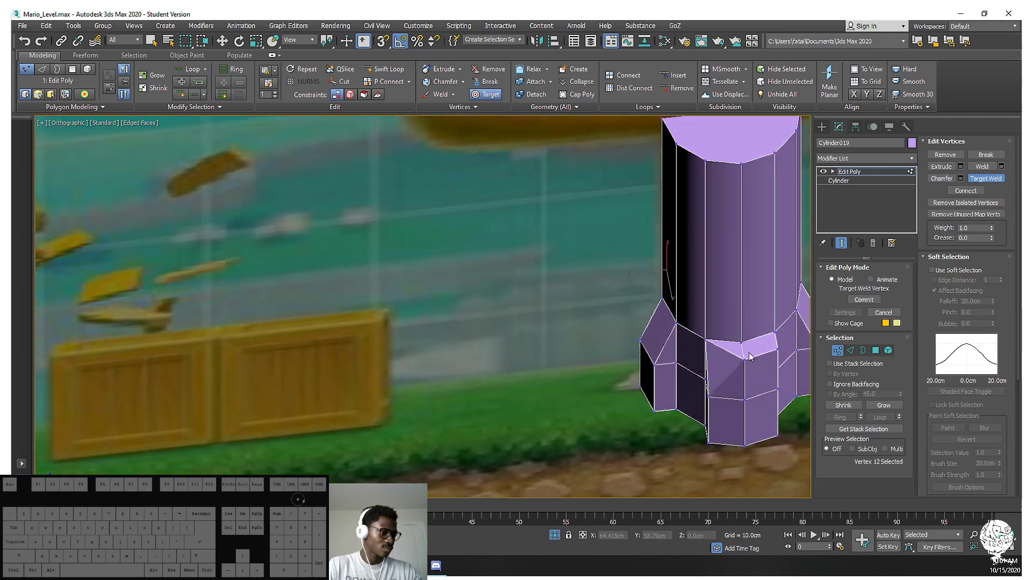
left_click(746, 344)
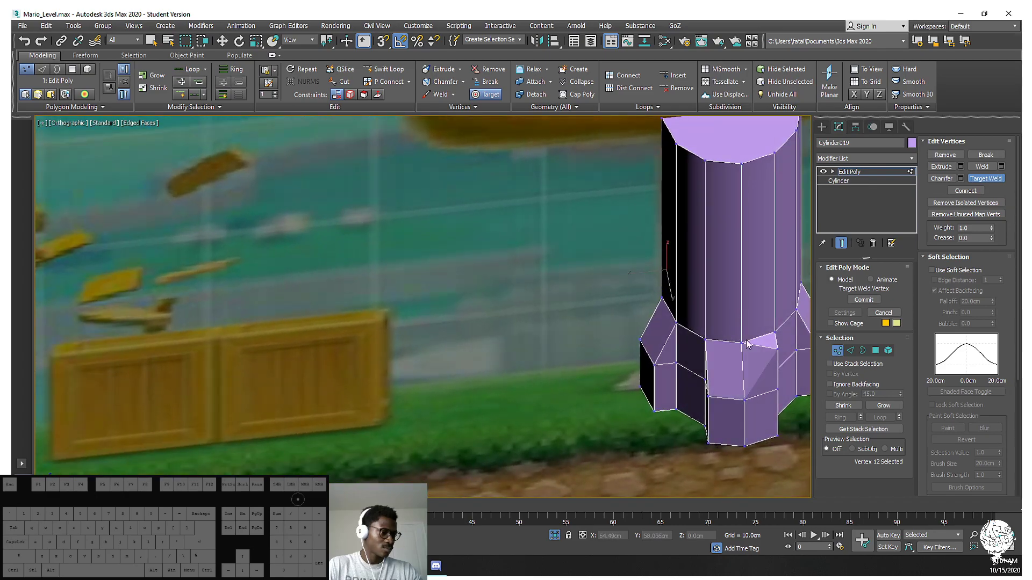
left_click(779, 334)
Switch to the front view and make the stem see-through over the reference image
middle_click_drag(778, 334, 739, 372, "alt")
key("f")
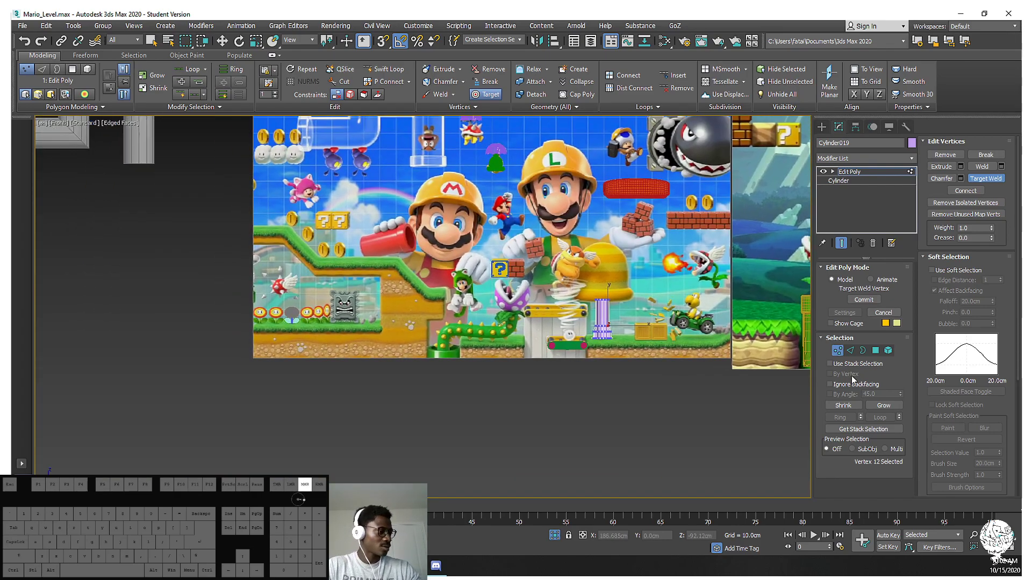
scroll(602, 333, "up", 10)
middle_click_drag(572, 376, 656, 427)
key("1")
key("alt+x")
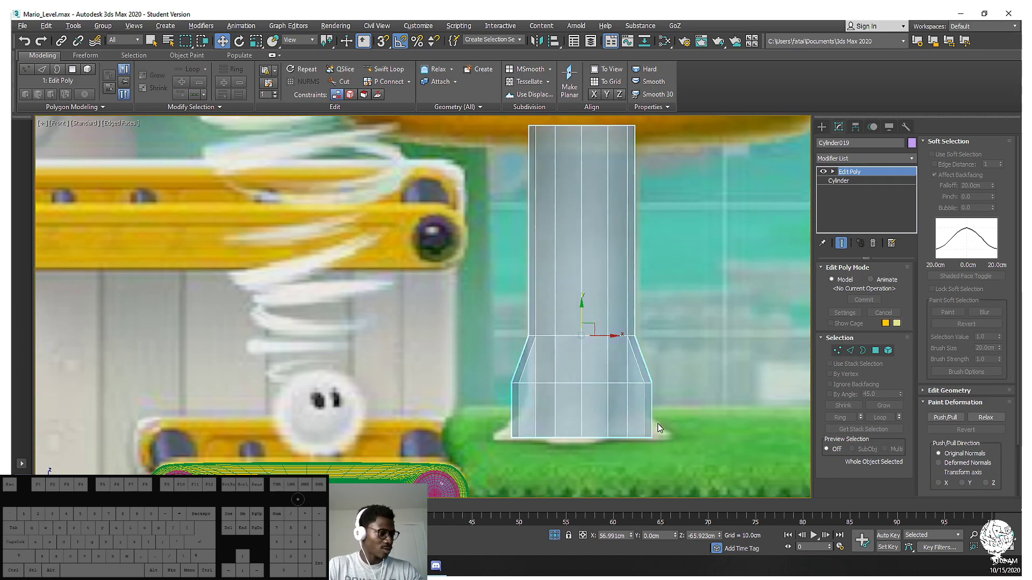
Move the right root's middle vertices inward and its bottom vertices outward to follow the flare in the reference
scroll(661, 426, "up", 3)
key("1")
left_click_drag(707, 364, 677, 351)
left_click(737, 368)
left_click_drag(669, 450, 717, 437)
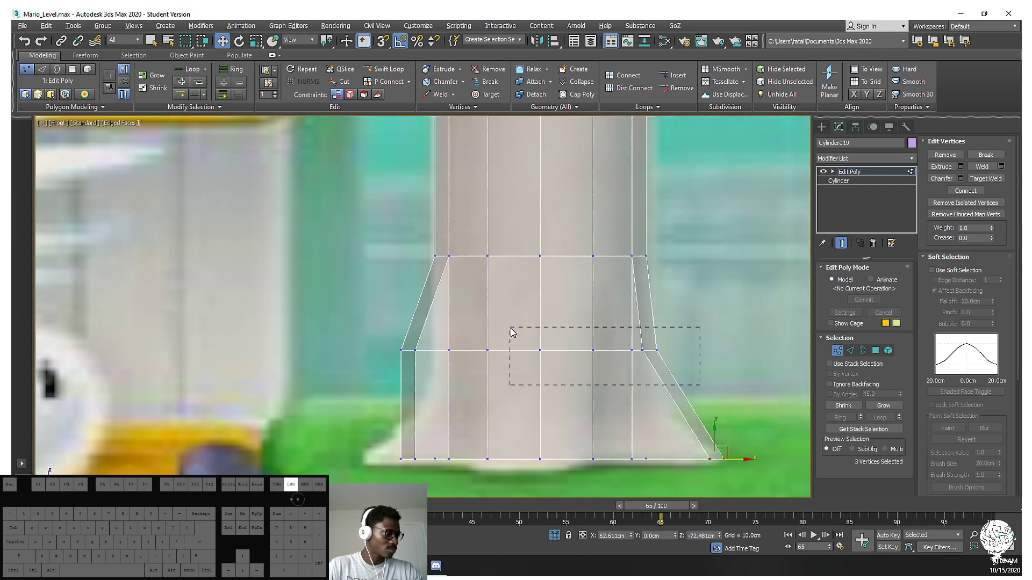
left_click_drag(627, 374, 627, 374)
Shape the left root's middle and bottom vertices to the reference flare and lower the whole middle vertex row
left_click_drag(377, 337, 454, 351)
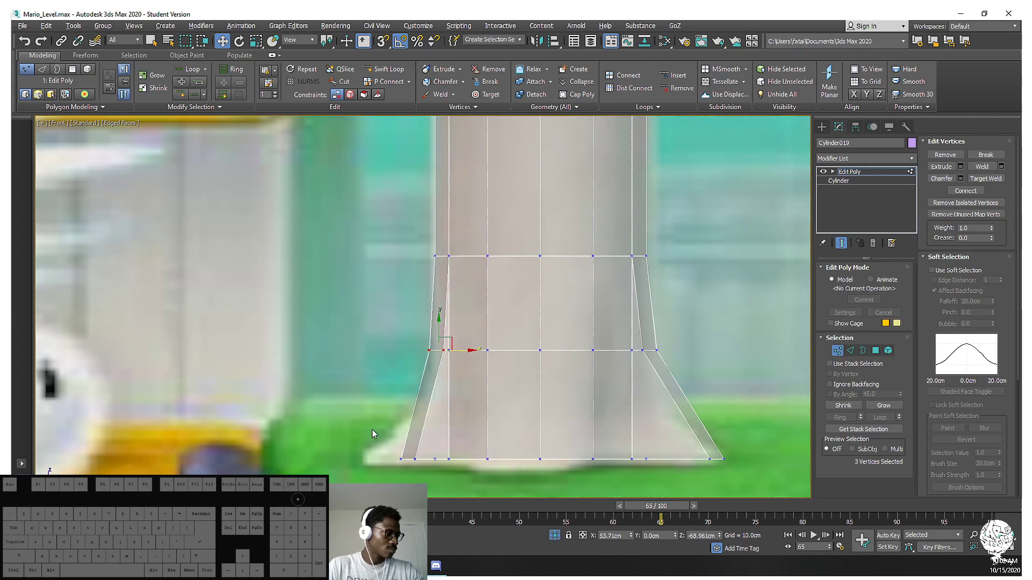
left_click_drag(435, 461, 396, 461)
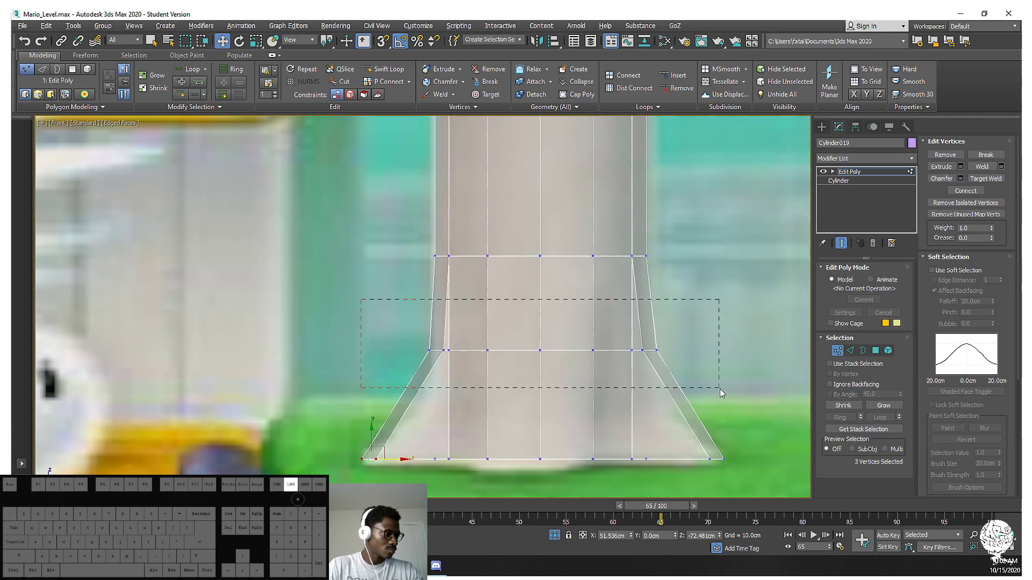
left_click_drag(540, 328, 540, 361)
middle_click_drag(608, 350, 615, 302)
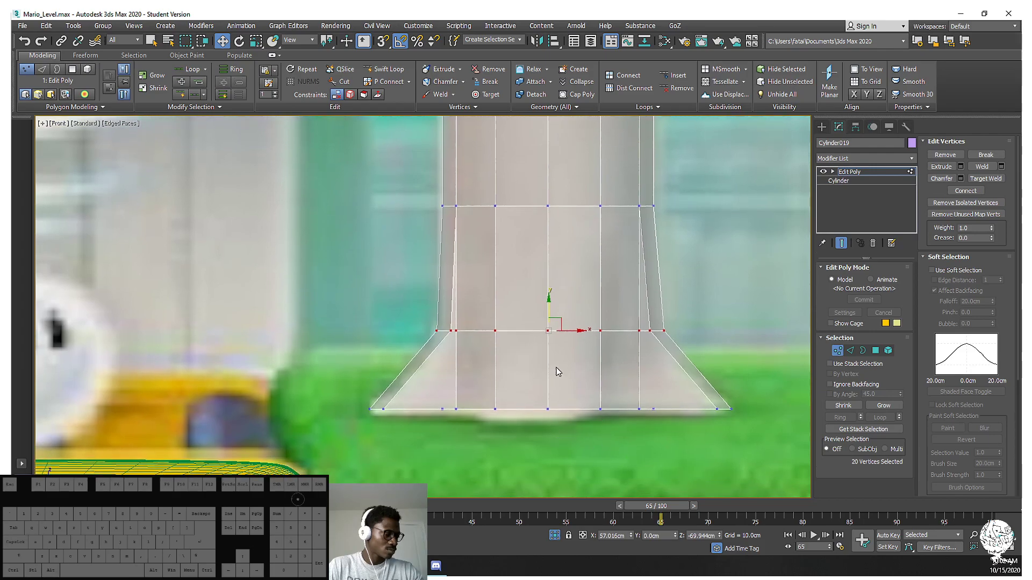
Pull the back root's three bottom outer vertices outward and move its middle outer vertices slightly inward to form the flare
middle_click_drag(559, 362, 691, 472, "alt")
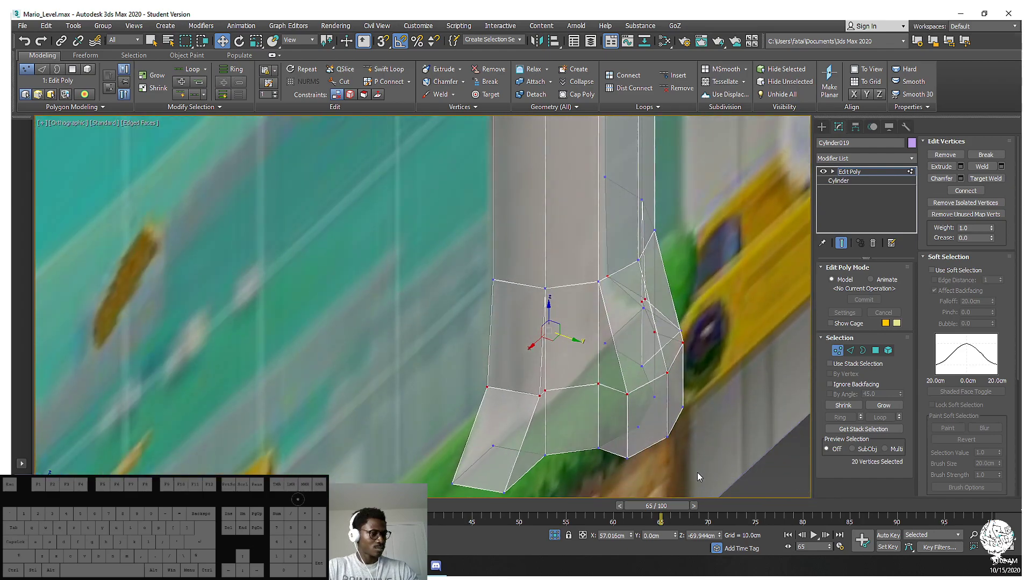
middle_click_drag(707, 404, 622, 372, "alt")
left_click(619, 354)
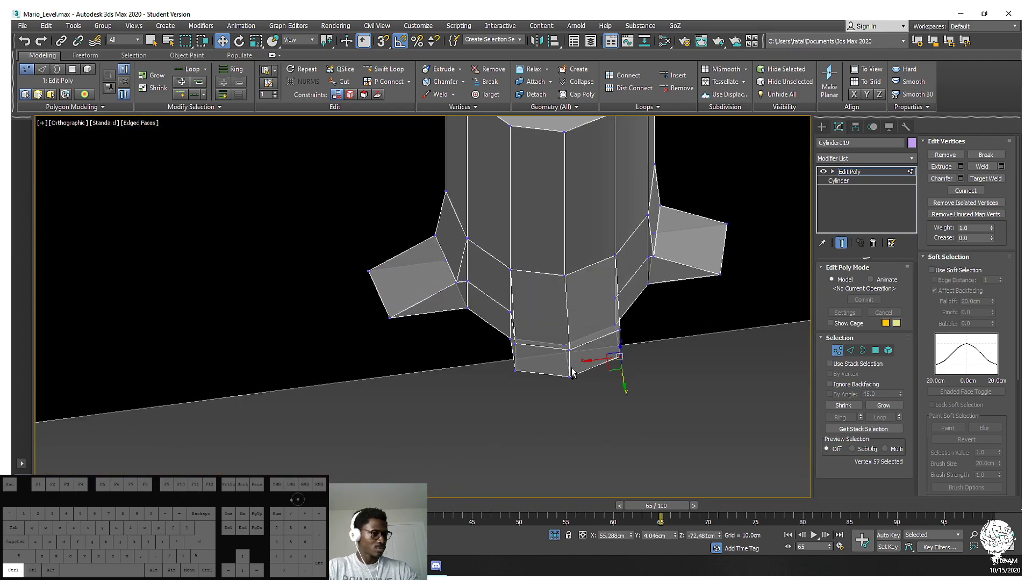
left_click(513, 368, "ctrl")
middle_click_drag(513, 369, 595, 368, "alt")
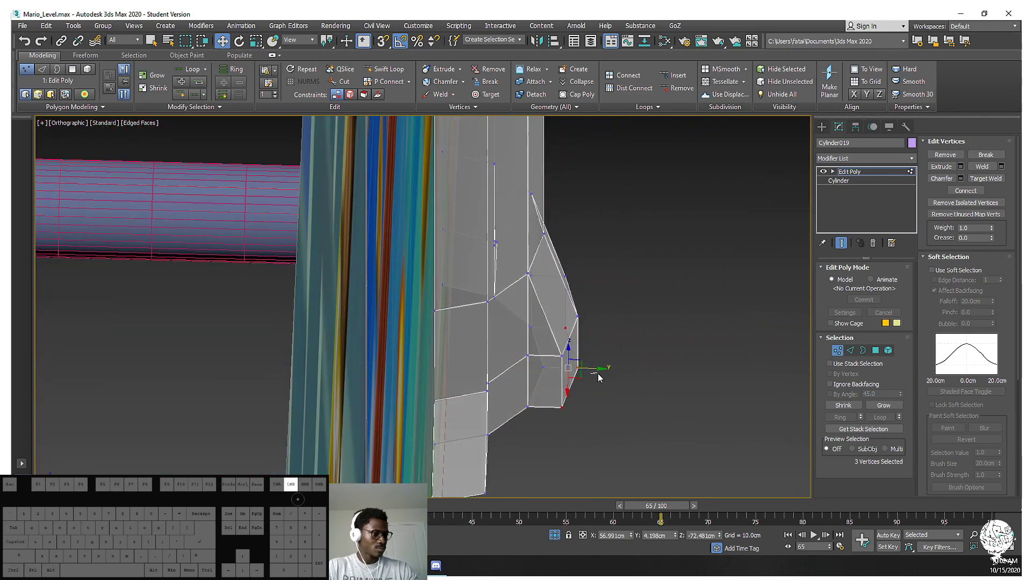
middle_click_drag(580, 410, 601, 423, "alt")
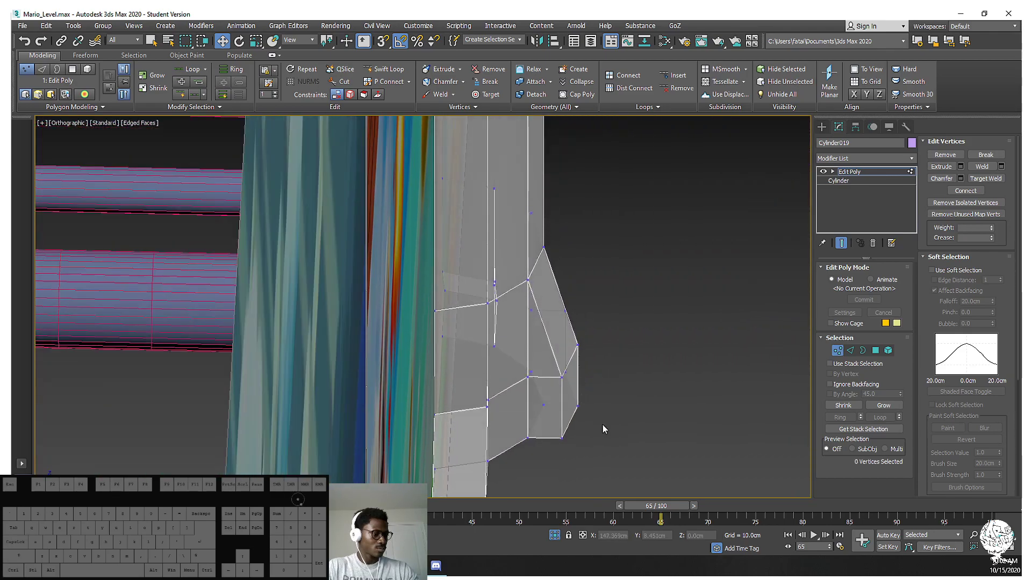
left_click(577, 405, "ctrl")
left_click(562, 441, "ctrl")
middle_click_drag(562, 441, 616, 433, "alt")
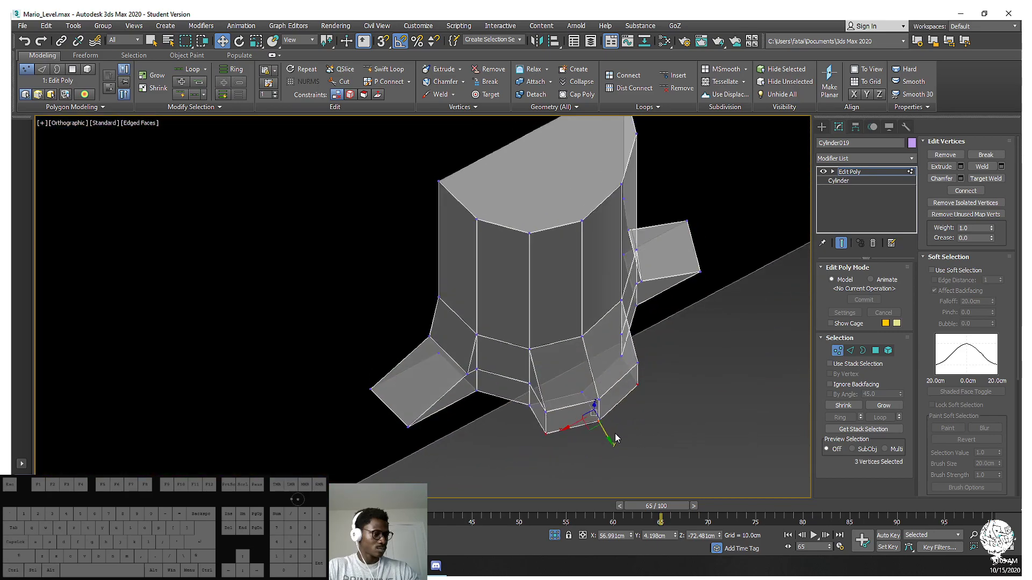
left_click_drag(609, 440, 625, 470)
middle_click_drag(625, 470, 684, 392, "alt")
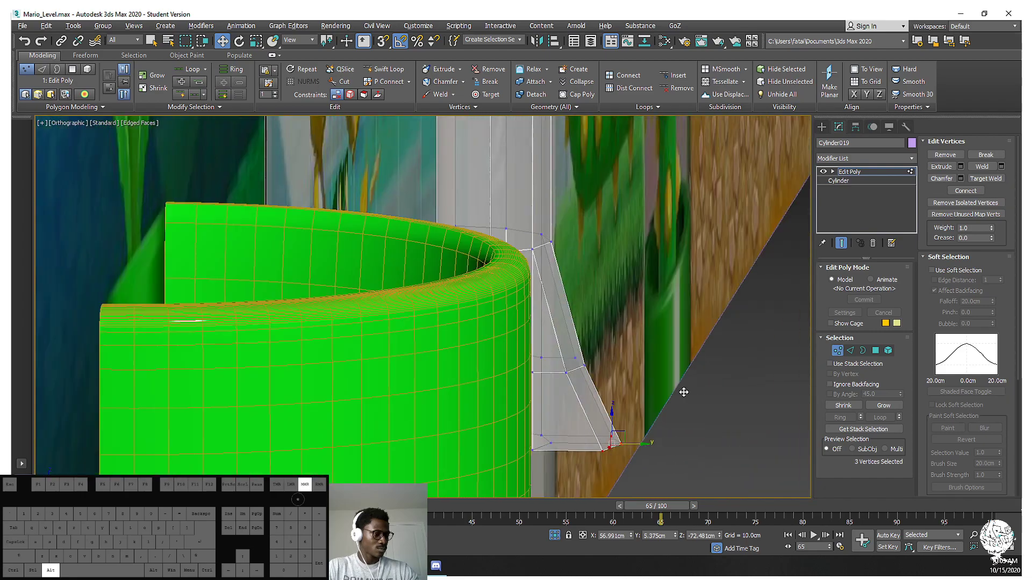
left_click_drag(598, 365, 586, 371)
Pull the front root's three bottom outer vertices outward and move its three middle outer vertices slightly inward
middle_click_drag(585, 370, 605, 420, "alt")
left_click(611, 476)
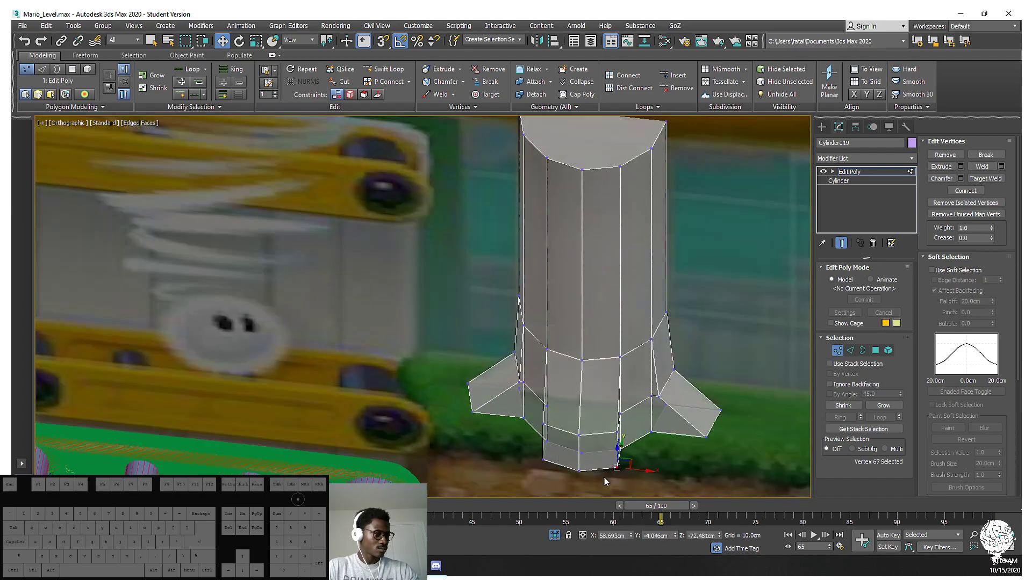
left_click(544, 458, "ctrl")
middle_click_drag(543, 458, 562, 458, "alt")
mouse_move(557, 455)
left_mouse_down()
mouse_move(585, 463)
mouse_move(564, 466)
left_mouse_up()
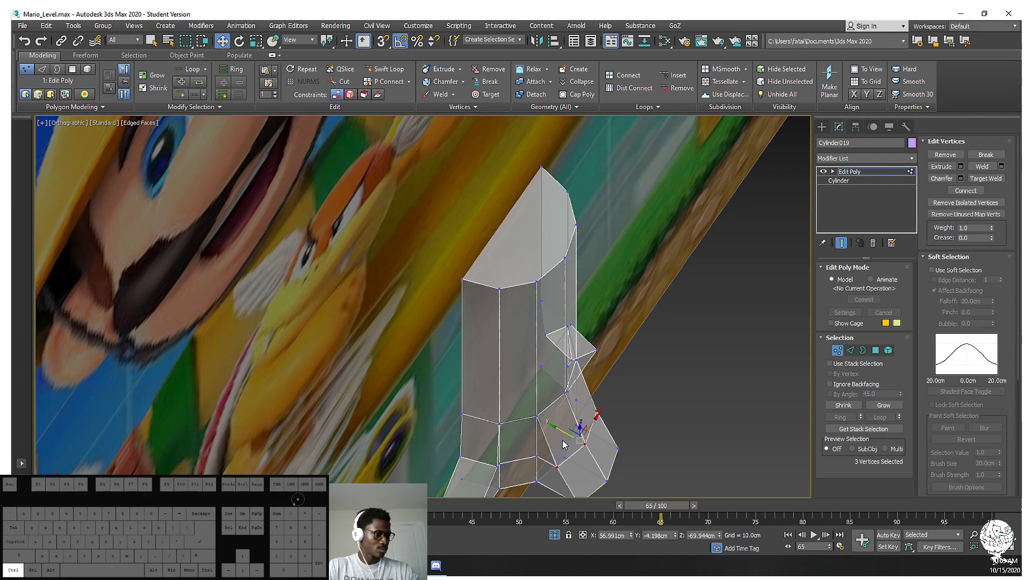
left_click_drag(554, 427, 553, 422)
Scale the outer bottom corner vertices of the front and back roots to adjust the width of their tips
middle_click_drag(601, 438, 630, 430, "alt")
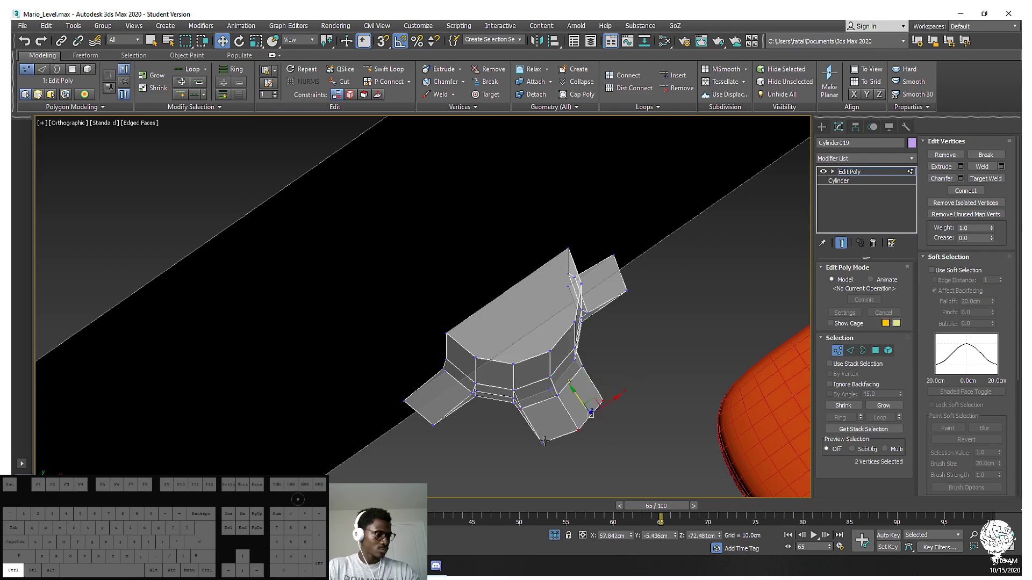
left_click_drag(575, 424, 554, 433)
middle_click_drag(554, 433, 527, 414, "alt")
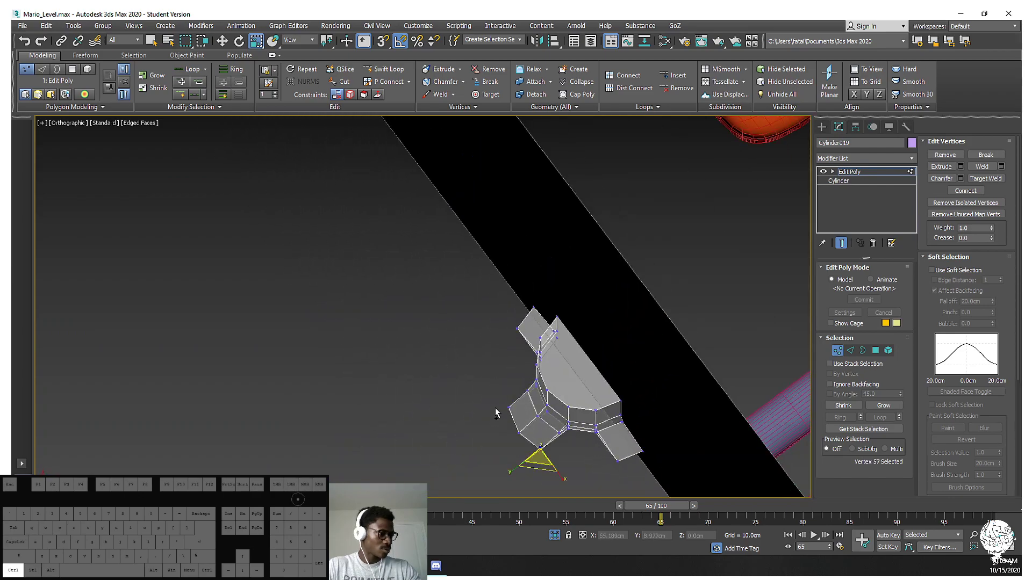
left_click_drag(546, 456, 535, 449)
middle_click_drag(536, 448, 660, 350, "alt")
left_click(540, 431)
middle_click_drag(559, 434, 501, 465, "alt")
left_click_drag(491, 445, 493, 446)
middle_click_drag(494, 446, 532, 315, "alt")
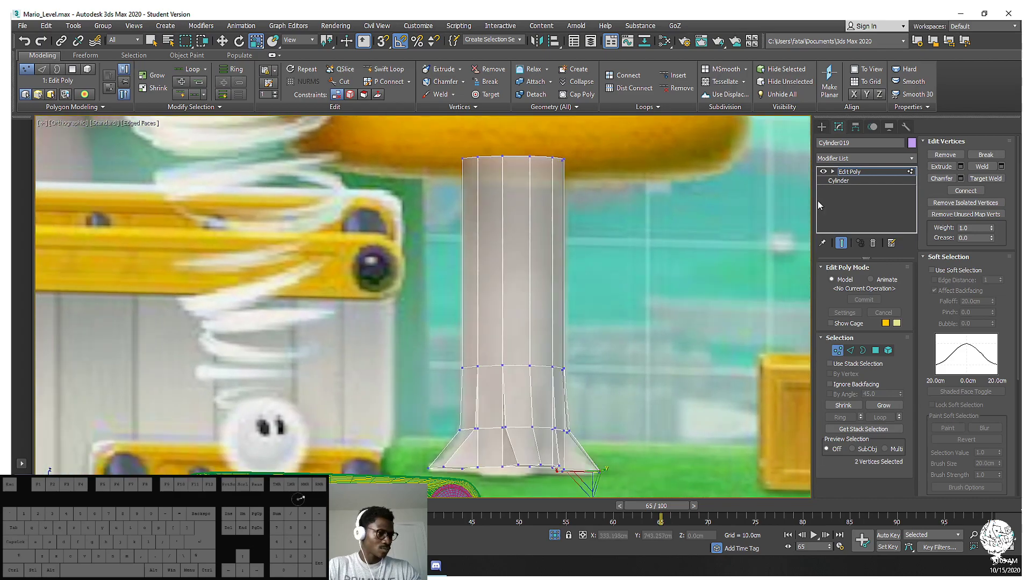
Apply a TurboSmooth modifier to the stem
left_click(861, 159)
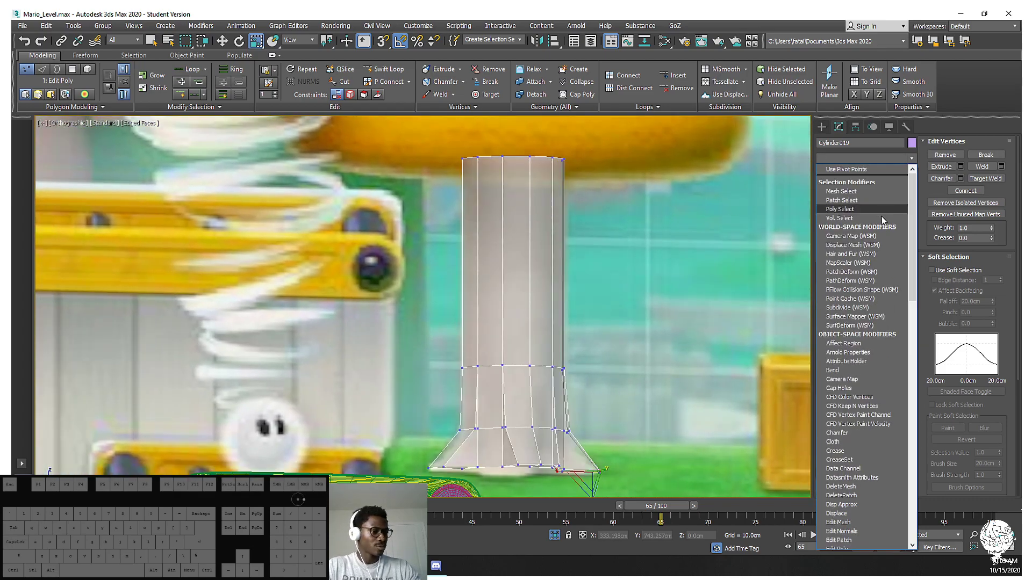
key("t")
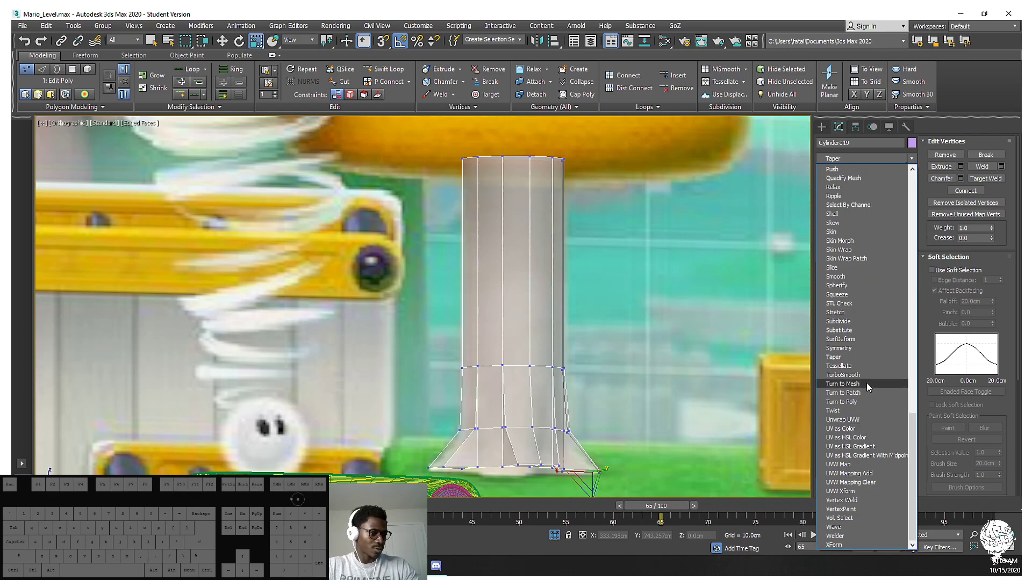
left_click(842, 375)
middle_click_drag(666, 324, 690, 314, "alt")
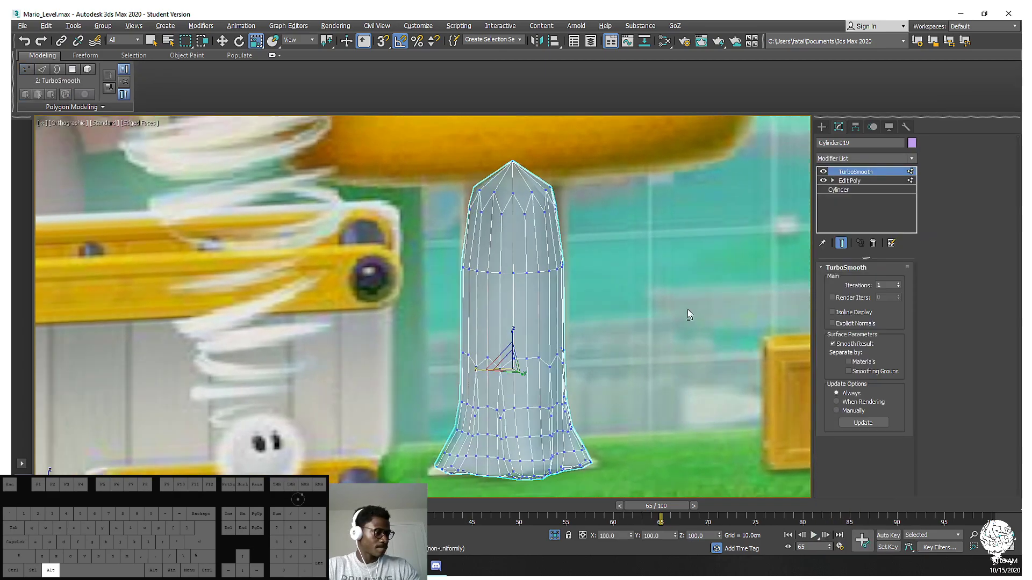
Turn off the TurboSmooth display and delete the polygon capping the top of the stem in Edit Poly
left_click(872, 181)
left_click(875, 351)
left_click(513, 398)
middle_click_drag(513, 398, 672, 189, "alt")
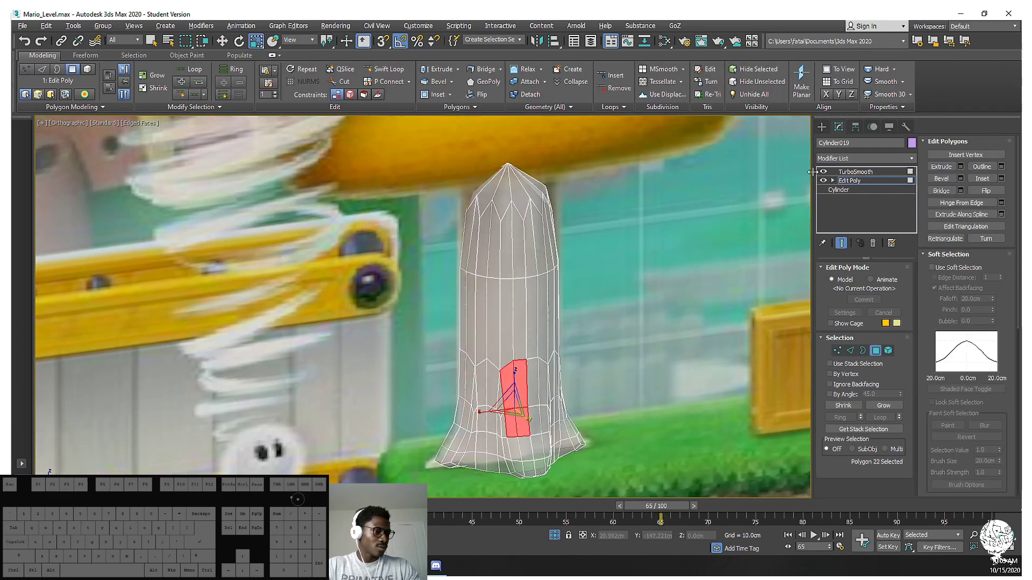
left_click(823, 171)
left_click(532, 168)
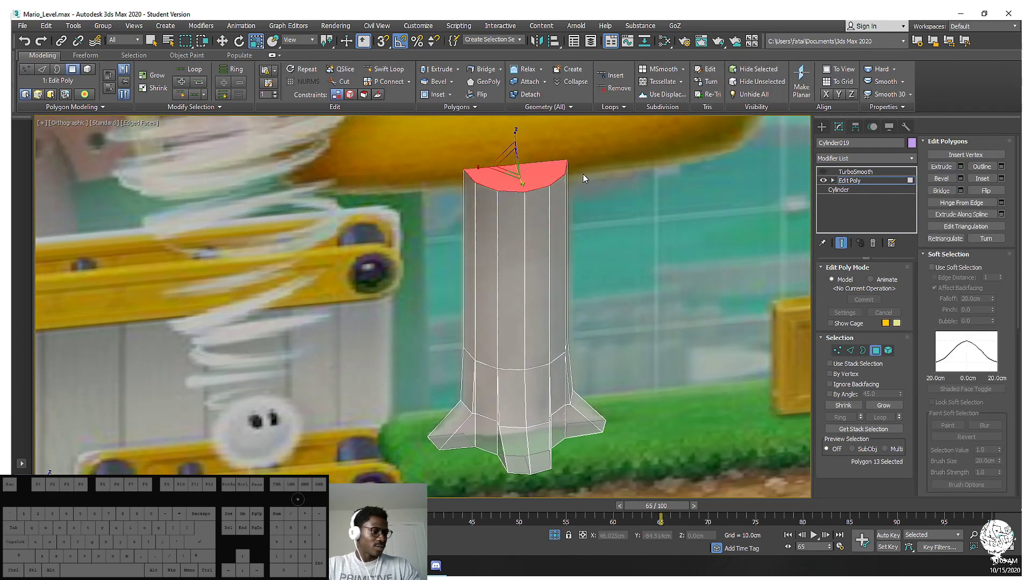
middle_click_drag(575, 176, 588, 202, "alt")
left_click(589, 201)
Insert a Swift Loop edge loop near the bottom of the front root and turn the TurboSmooth display back on
middle_click_drag(545, 232, 565, 177, "alt")
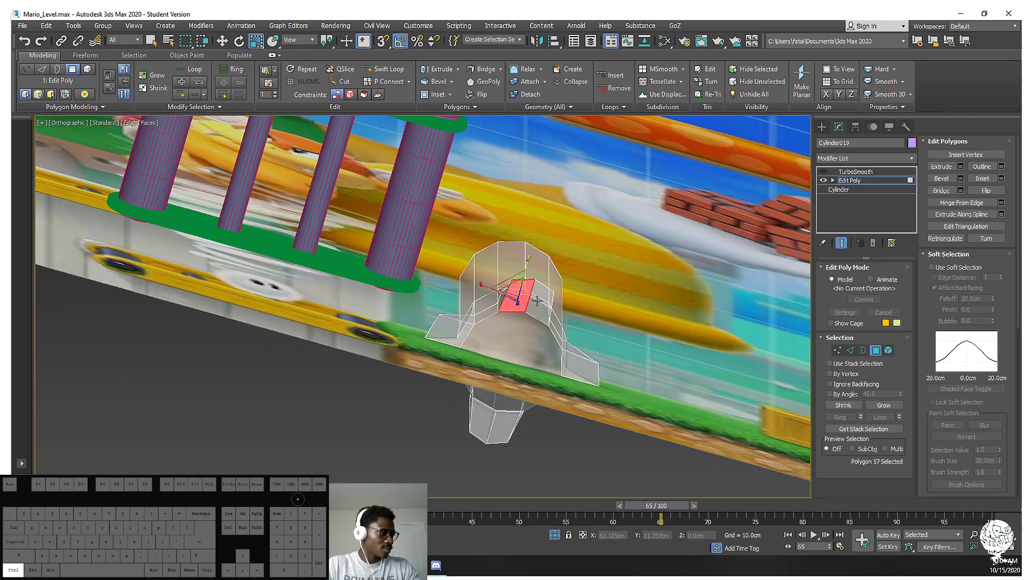
middle_click_drag(562, 366, 557, 469, "alt")
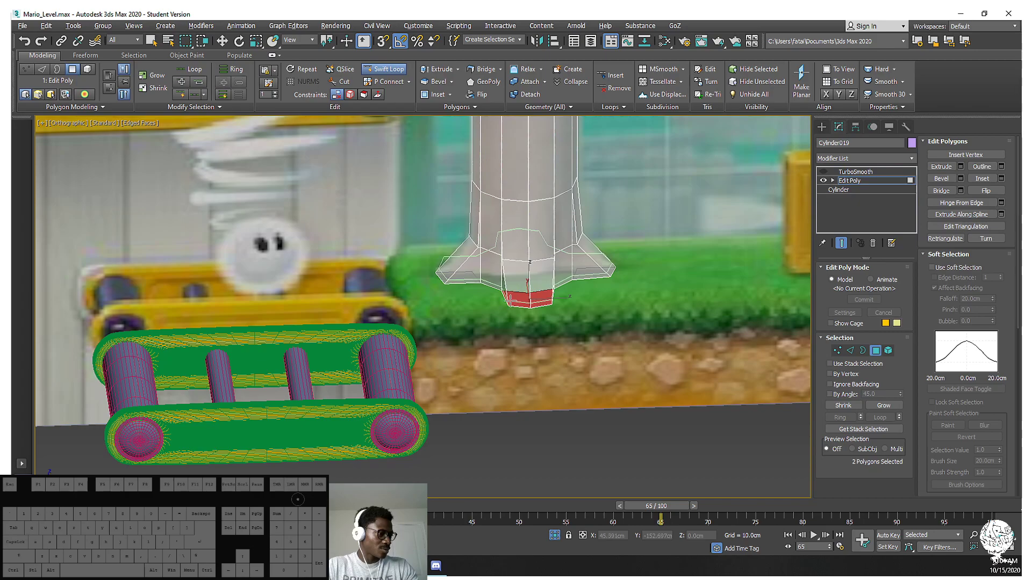
left_click(510, 301)
right_click(510, 301)
middle_click_drag(512, 300, 527, 277, "alt")
left_click(854, 171)
left_click(822, 171)
Turn off the edged faces and see-through display to inspect the smoothed stem with plain shading
middle_click_drag(543, 220, 579, 301, "alt")
scroll(579, 201, "down", 3)
scroll(586, 260, "up", 3)
key("F3")
key("F3")
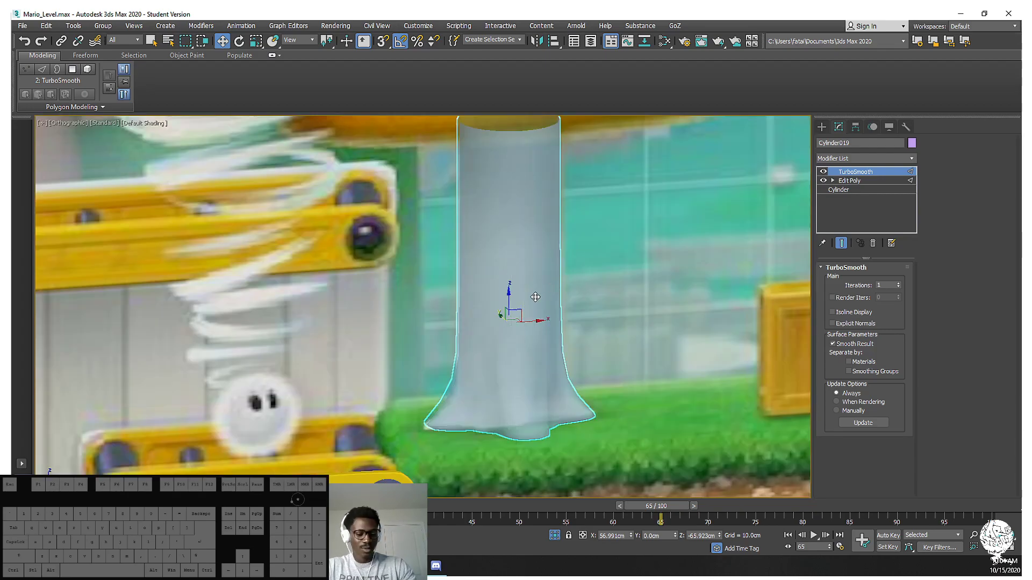
key("alt+x")
middle_click_drag(537, 290, 520, 247, "alt")
Unhide all objects and hide the mushroom's cap and stem together to uncover the reference image
right_click(524, 249)
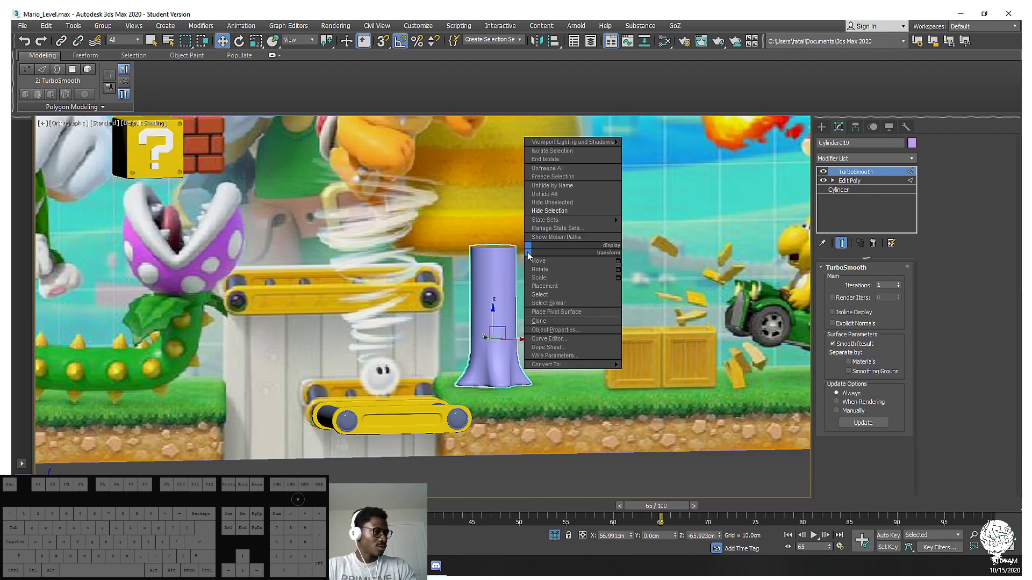
left_click(559, 195)
middle_click_drag(484, 204, 505, 228, "alt")
left_click(488, 198, "ctrl")
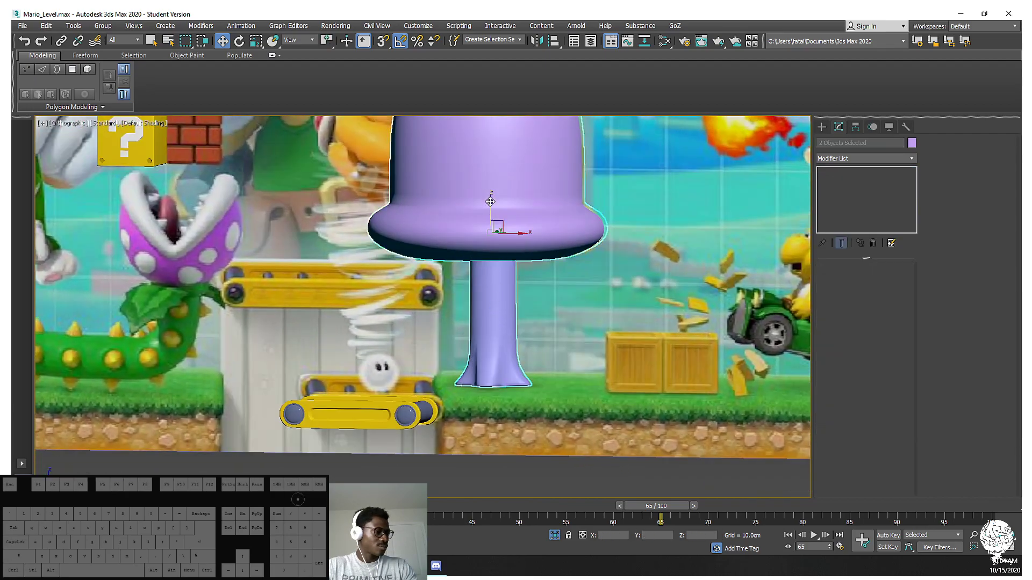
scroll(489, 205, "down", 5)
right_click(530, 209)
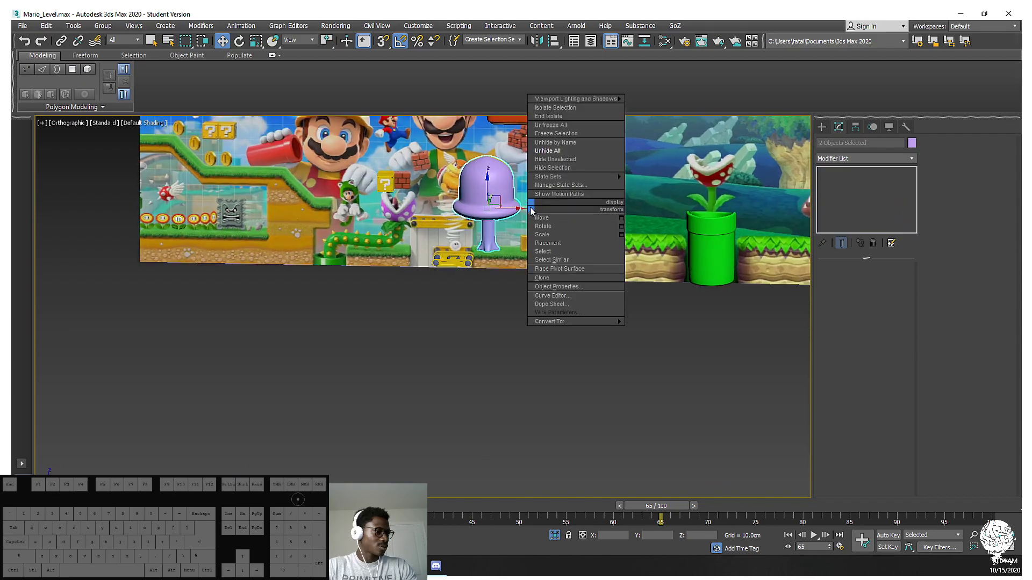
left_click(559, 167)
Examine the yellow striped mushroom's colours and stripes in the reference image from the front view
scroll(481, 202, "up", 6)
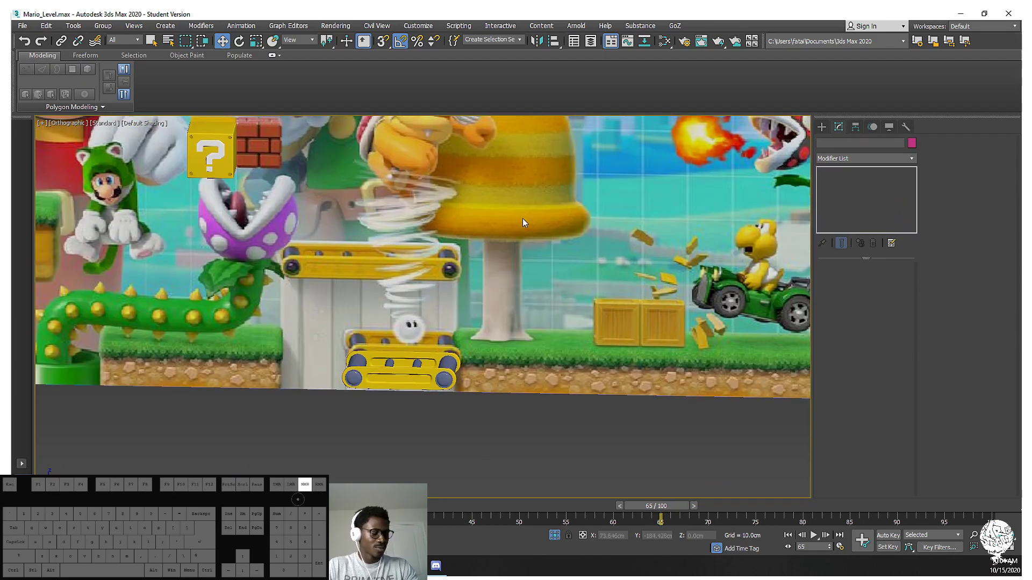
middle_click_drag(521, 211, 526, 240)
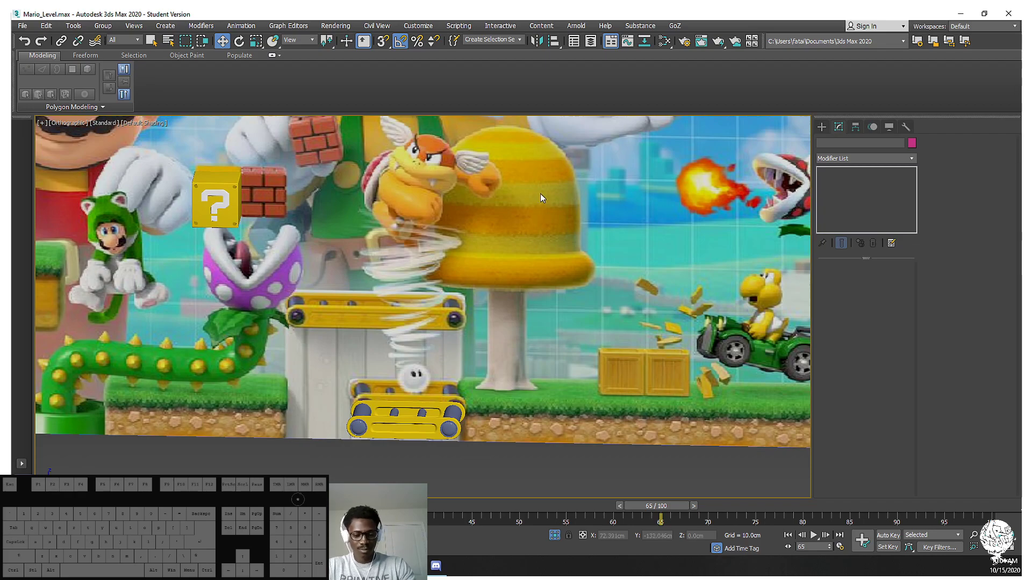
key("b")
right_click(539, 221)
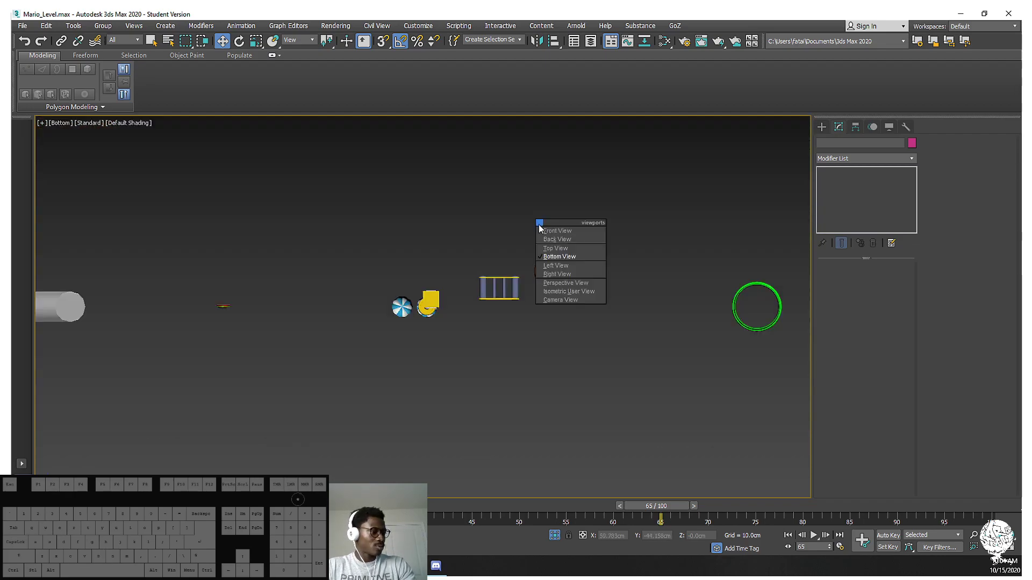
middle_click_drag(520, 233, 461, 242)
scroll(468, 243, "down", 3)
key("f")
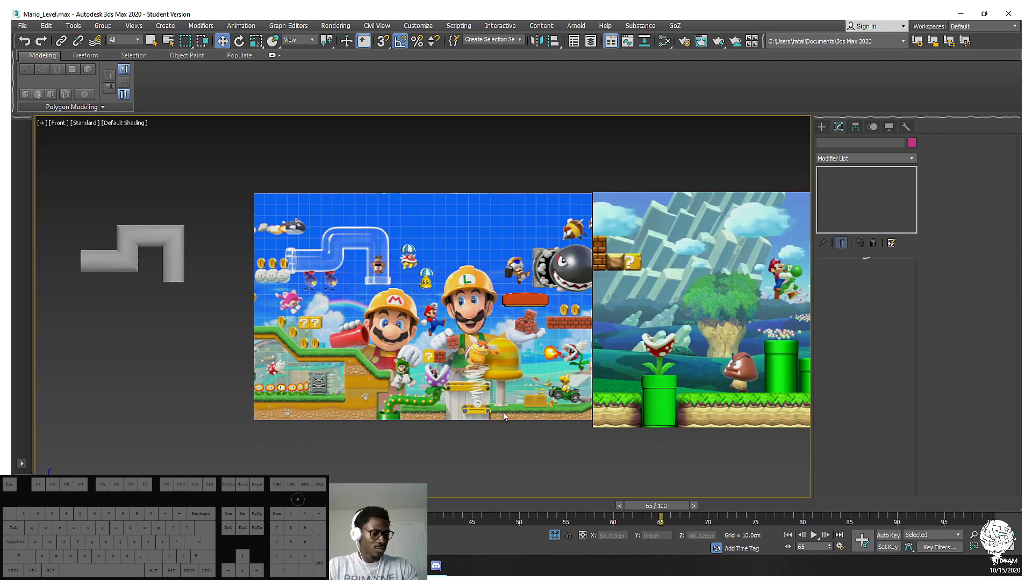
scroll(477, 379, "up", 5)
scroll(477, 356, "up", 3)
middle_click_drag(543, 339, 514, 339)
scroll(602, 317, "up", 2)
middle_click_drag(621, 313, 474, 293)
scroll(481, 255, "down", 5)
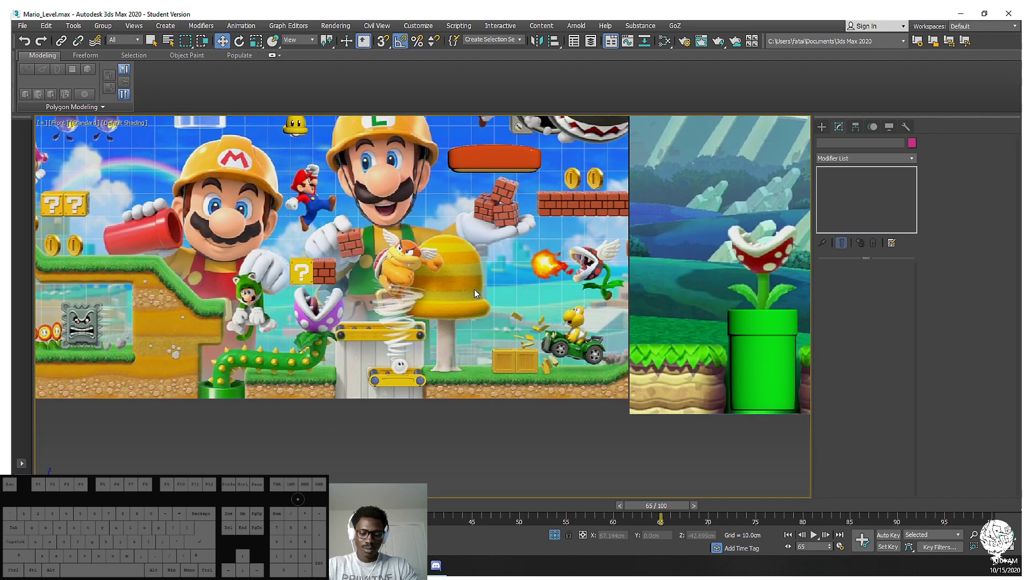
Open the Slate Material Editor and look through the existing material nodes for colours suited to the mushroom
key("m")
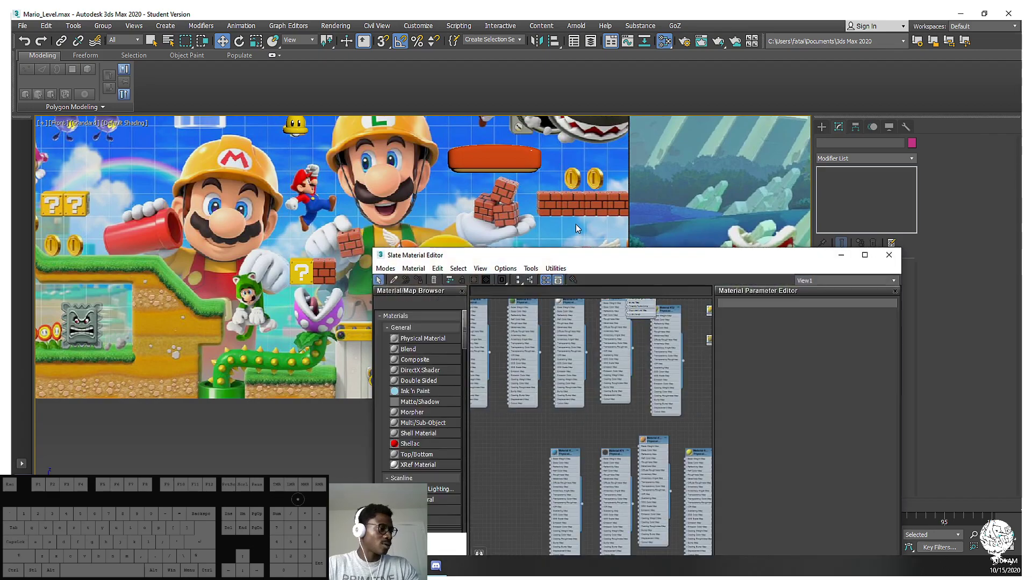
left_click_drag(587, 268, 682, 92)
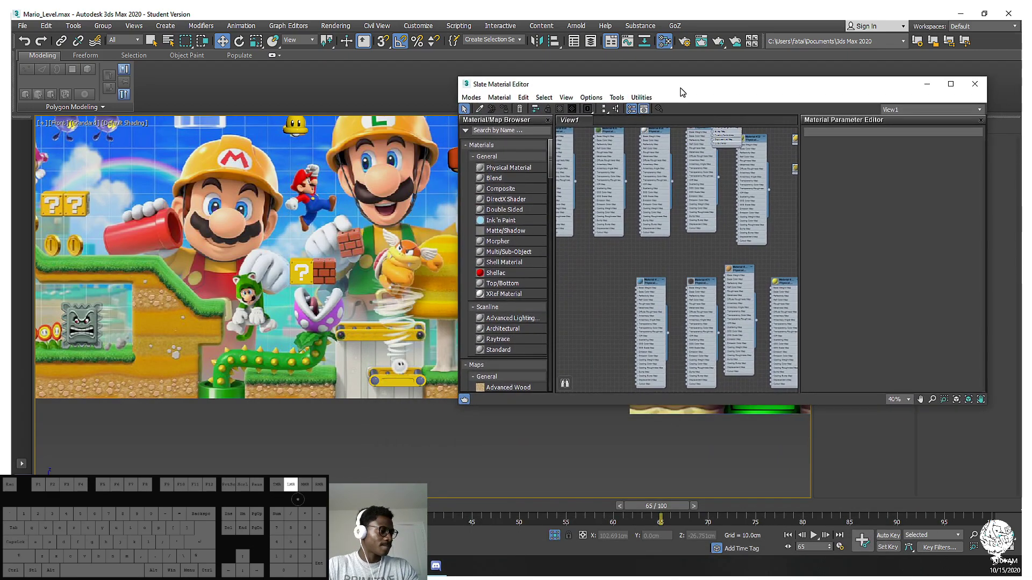
middle_click_drag(655, 275, 618, 266)
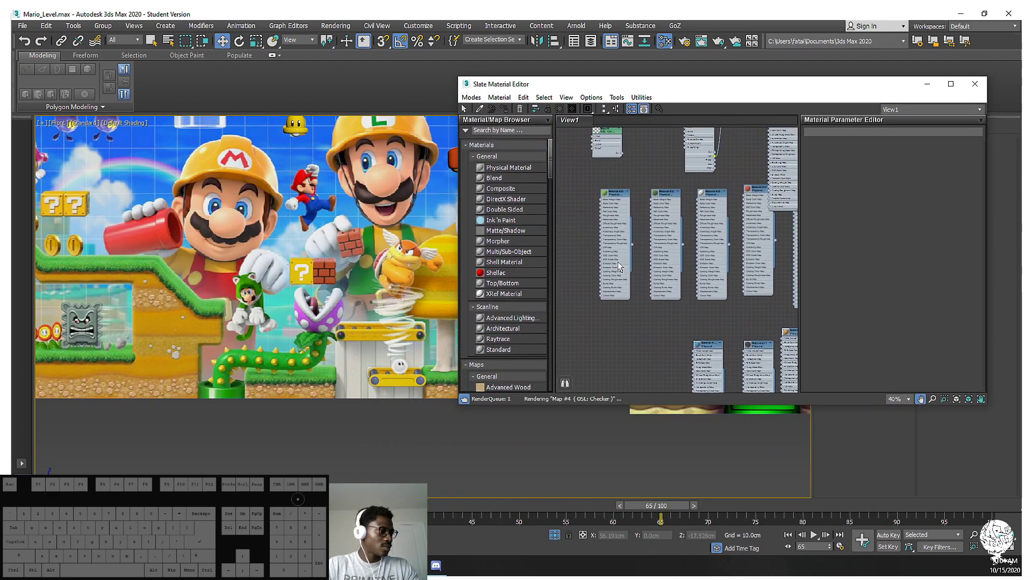
middle_click_drag(618, 202, 612, 229)
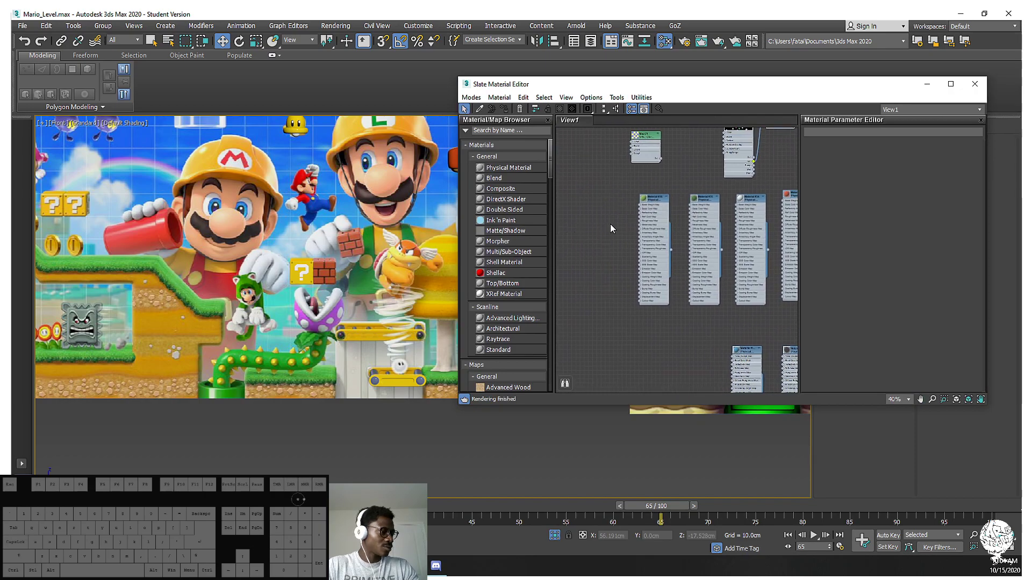
mouse_move(685, 192)
middle_mouse_down()
mouse_move(639, 197)
mouse_move(701, 202)
mouse_move(688, 161)
middle_mouse_up()
mouse_move(672, 269)
middle_mouse_down()
mouse_move(649, 228)
mouse_move(718, 274)
mouse_move(659, 310)
middle_mouse_up()
middle_click_drag(709, 228, 670, 302)
scroll(681, 273, "up", 1)
left_click_drag(681, 273, 691, 216)
middle_click_drag(731, 269, 654, 212)
middle_click_drag(708, 257, 707, 252)
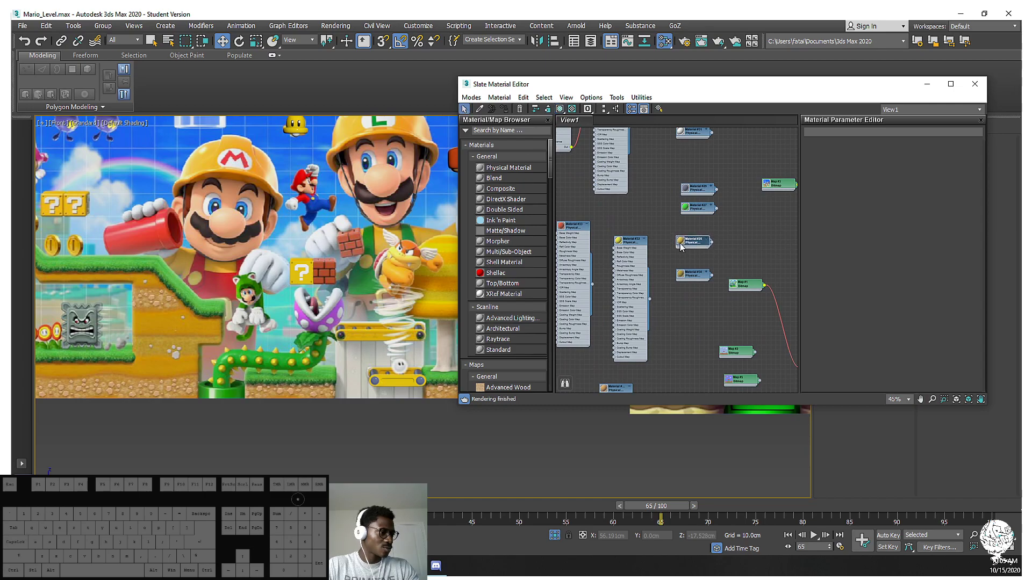
middle_click_drag(640, 255, 689, 244)
middle_click_drag(668, 297, 733, 269)
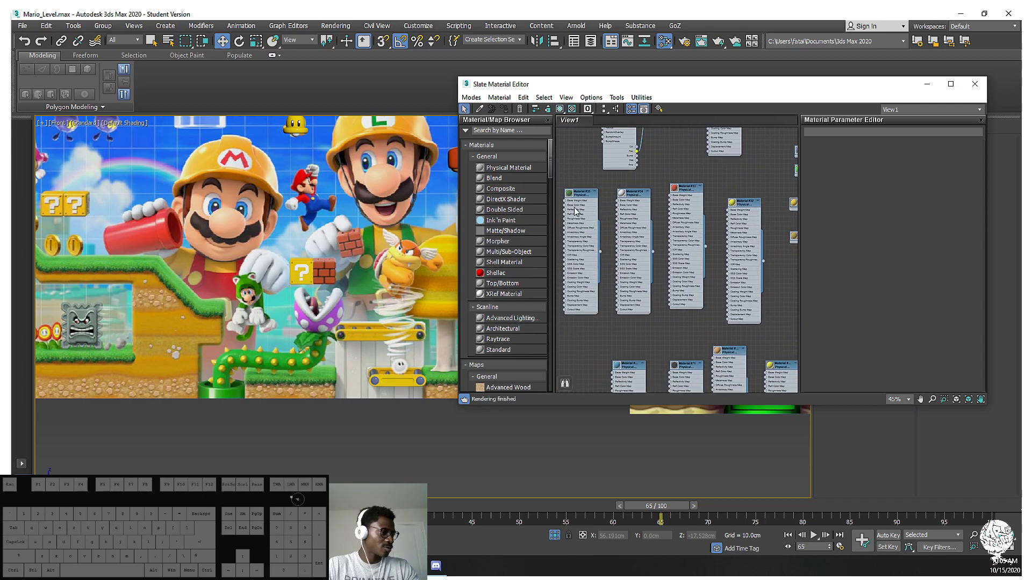
Move the material editor clear of the mushroom, unhide all objects and select the mushroom cap
left_click_drag(636, 85, 778, 209)
right_click(456, 348)
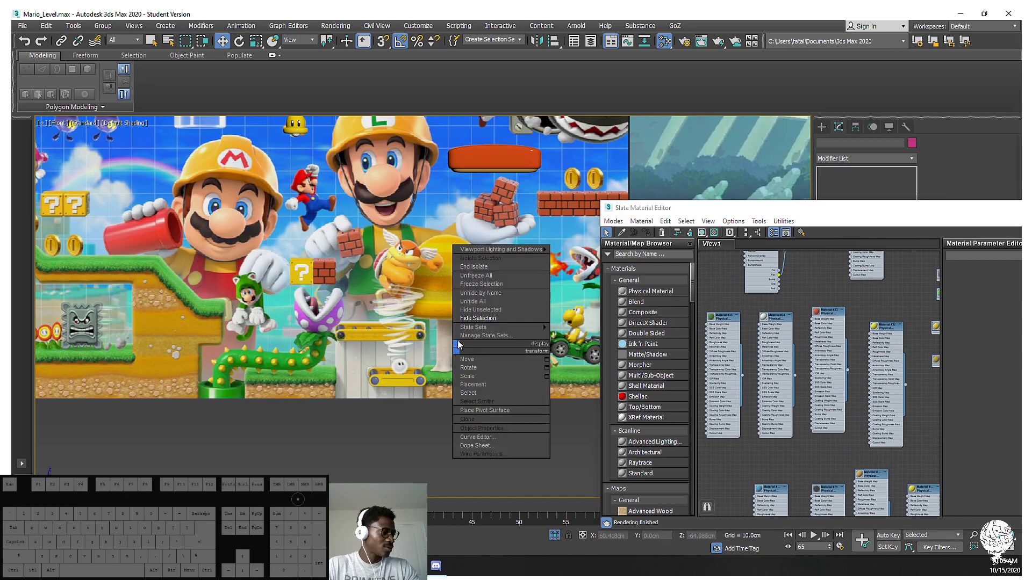
left_click(473, 301)
left_click(438, 265)
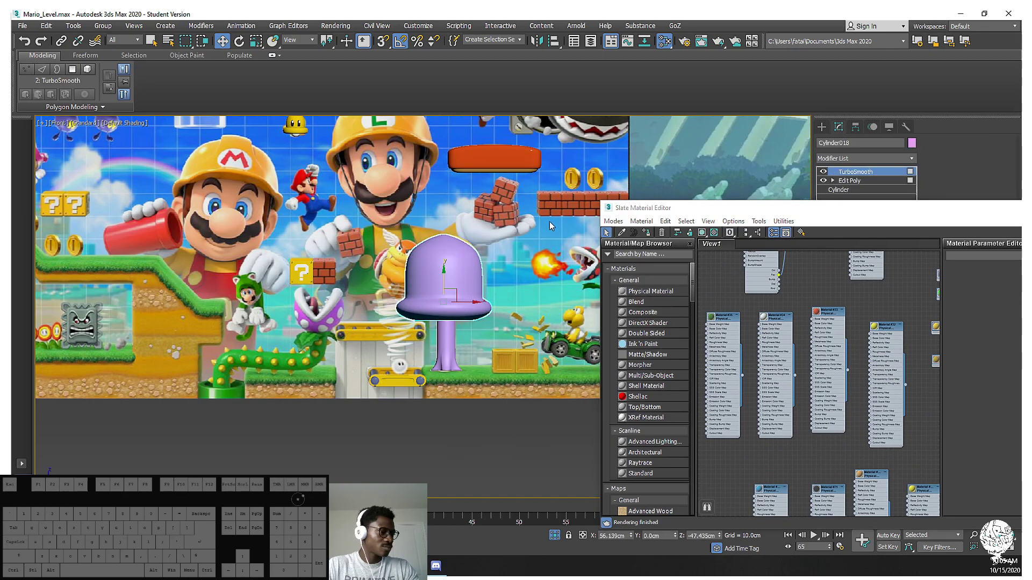
Assign the existing yellow physical material to the mushroom cap
scroll(543, 237, "up", 3)
key("F4")
scroll(423, 309, "up", 5)
middle_click_drag(437, 308, 383, 282)
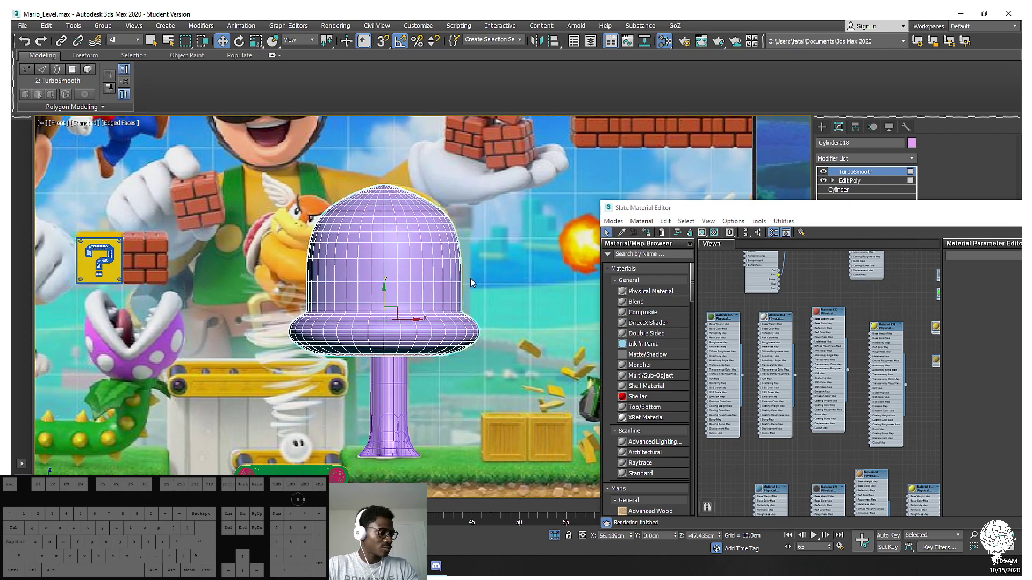
middle_click_drag(891, 356, 792, 317)
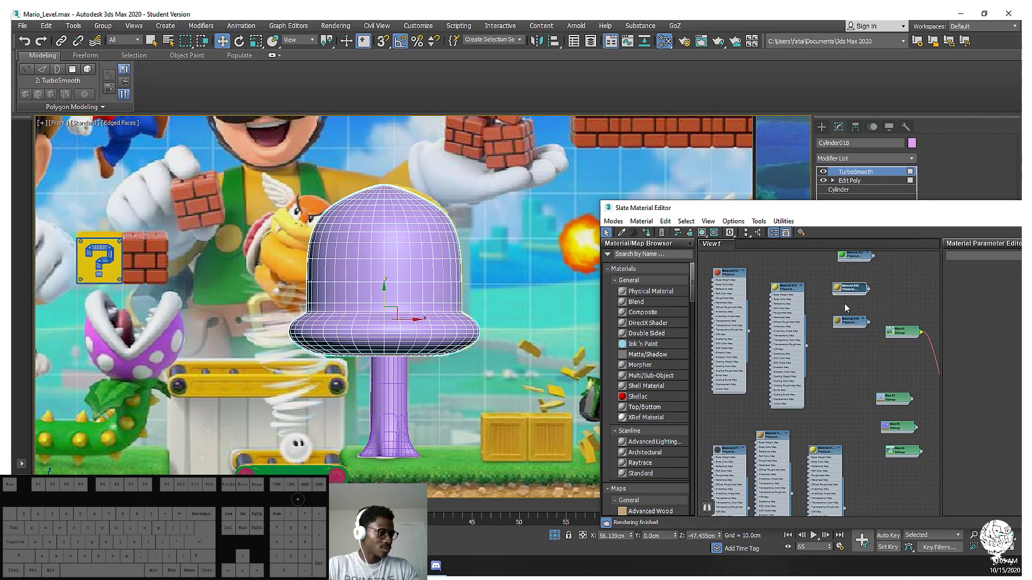
left_click(423, 271)
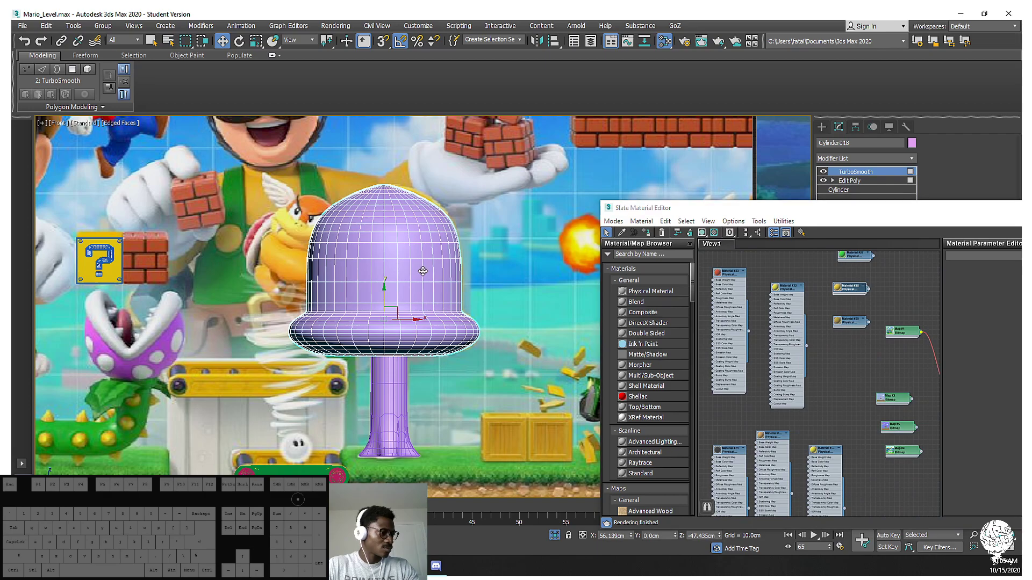
left_click(645, 234)
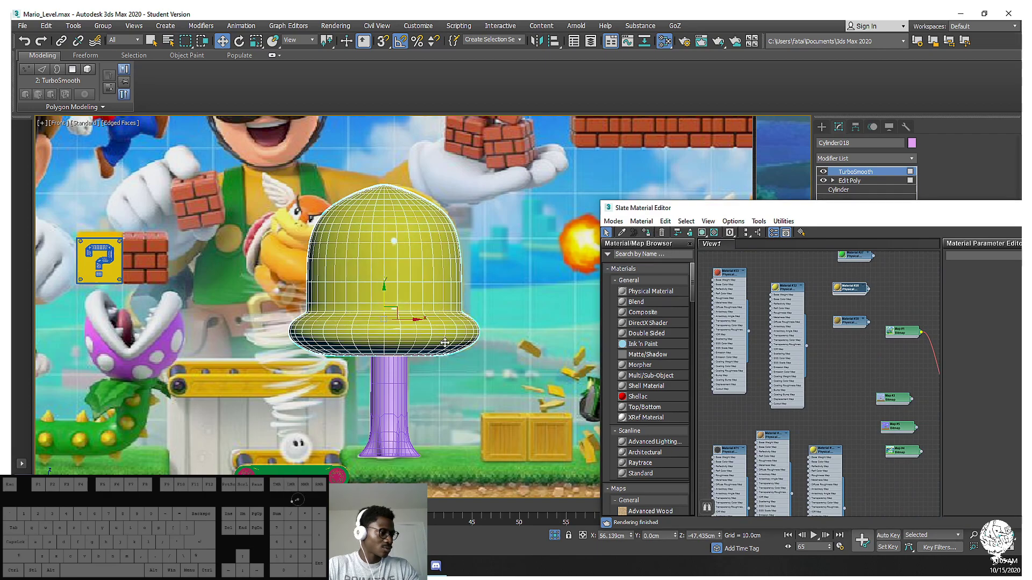
Assign the existing white physical material to the mushroom stem
left_click(382, 388)
middle_click_drag(727, 385, 743, 420)
left_click(647, 234)
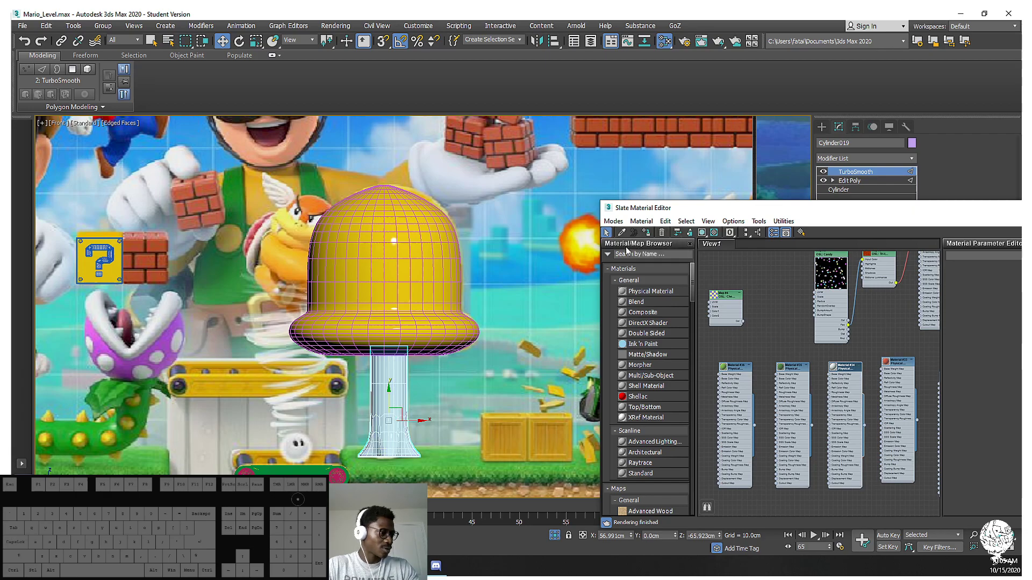
Minimize the material editor, then deselect the stem and turn off the edged faces display
middle_click_drag(462, 293, 405, 281)
left_click(859, 209)
left_click_drag(858, 209, 604, 210)
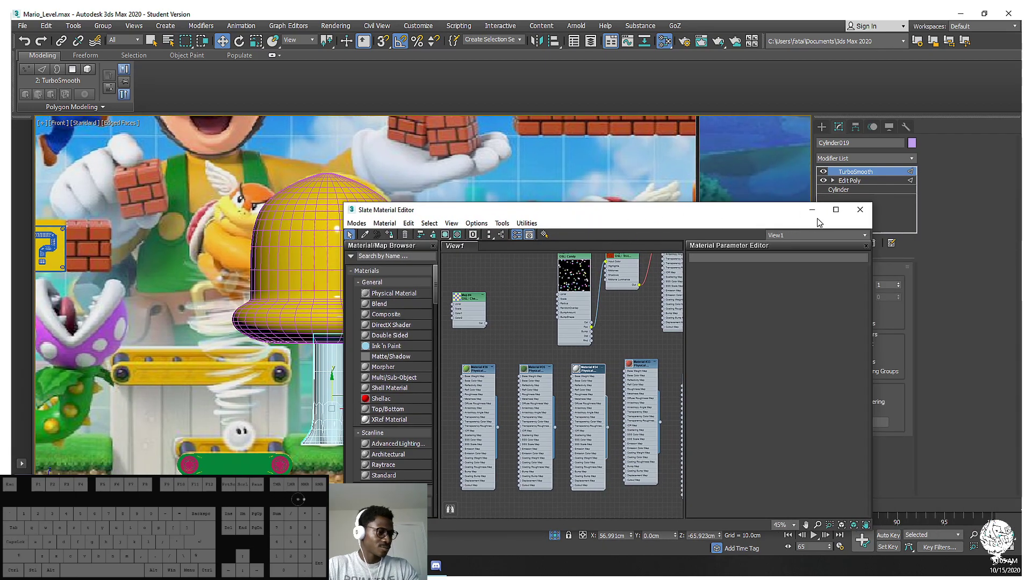
left_click(814, 211)
scroll(565, 182, "down", 5)
mouse_move(519, 249)
middle_mouse_down()
mouse_move(566, 183)
mouse_move(531, 161)
mouse_move(517, 250)
mouse_move(493, 262)
middle_mouse_up()
left_click(467, 394)
key("F4")
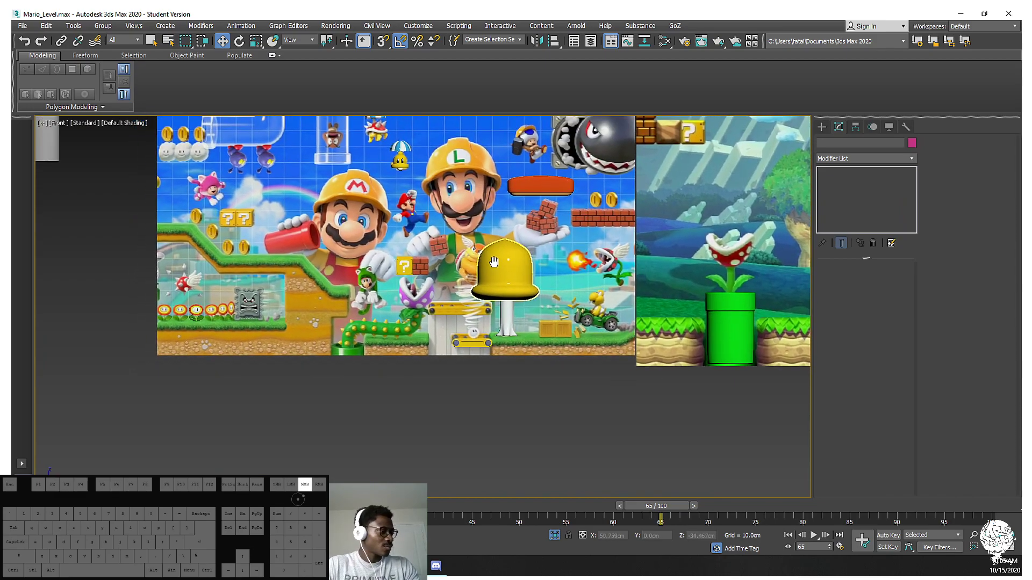
Examine the coloured mushroom against the reference image in the perspective view from several angles and distances
scroll(500, 307, "up", 3)
middle_click_drag(499, 306, 532, 280, "alt")
key("z")
key("p")
scroll(456, 315, "up", 3)
middle_click_drag(475, 371, 523, 238, "ctrl+alt")
scroll(493, 248, "up", 2, "alt")
middle_click_drag(514, 274, 530, 334, "alt")
scroll(508, 263, "down", 3)
scroll(527, 334, "up", 8)
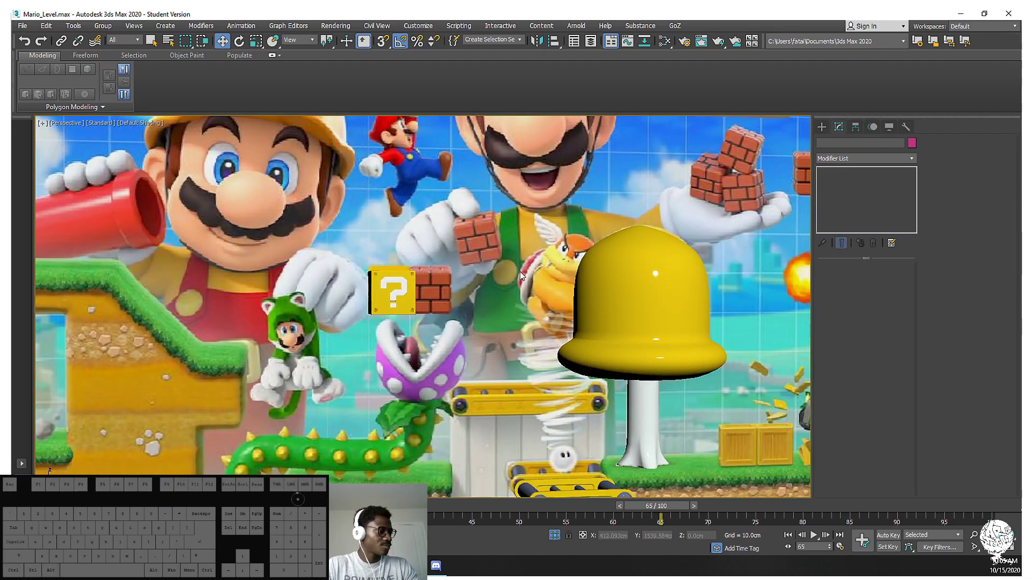
middle_click_drag(508, 207, 548, 331)
middle_click_drag(508, 271, 511, 367)
middle_click_drag(502, 289, 531, 313)
scroll(509, 357, "down", 6)
scroll(488, 368, "up", 8)
middle_click_drag(485, 377, 472, 397)
scroll(474, 385, "down", 4)
middle_click_drag(477, 361, 417, 360, "alt")
middle_click_drag(484, 322, 488, 299, "ctrl+alt")
middle_click_drag(552, 326, 539, 299)
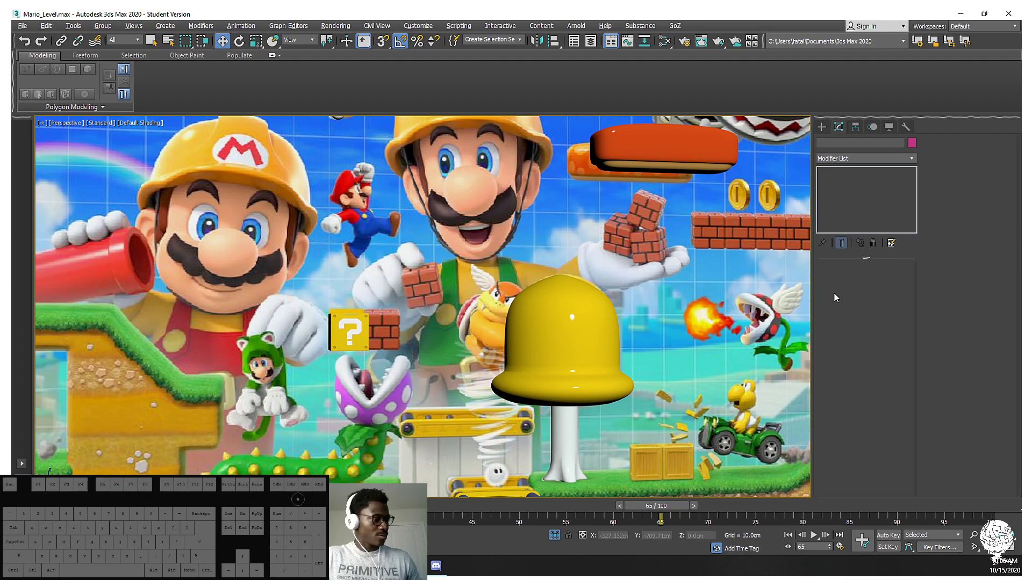
Isolate the mushroom's stem and cap together and frame them in the perspective view
scroll(574, 462, "up", 4)
left_click(567, 422, "ctrl")
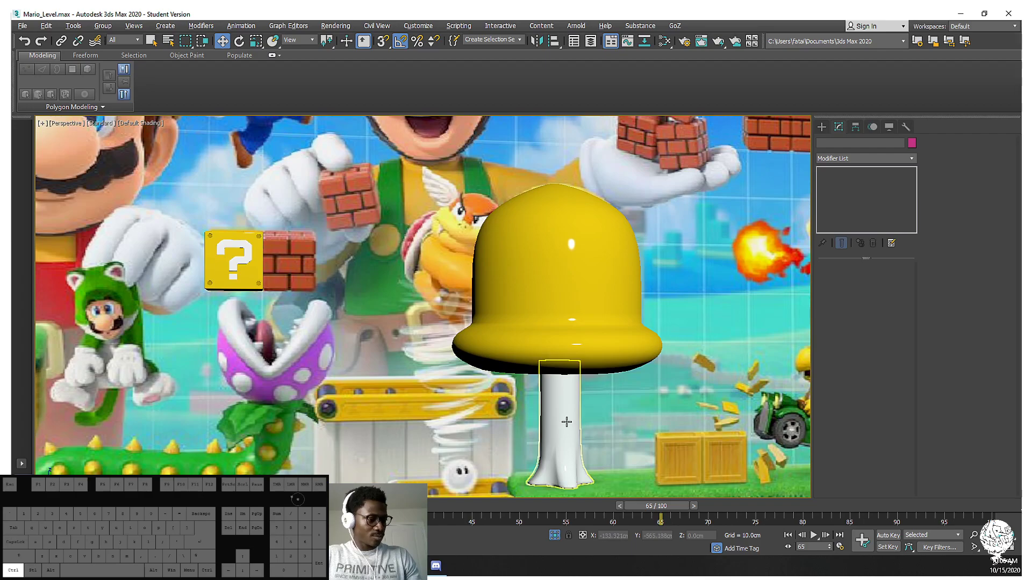
left_click(565, 335, "ctrl")
key("alt+q")
left_click(598, 321)
middle_click_drag(576, 311, 519, 288)
key("z")
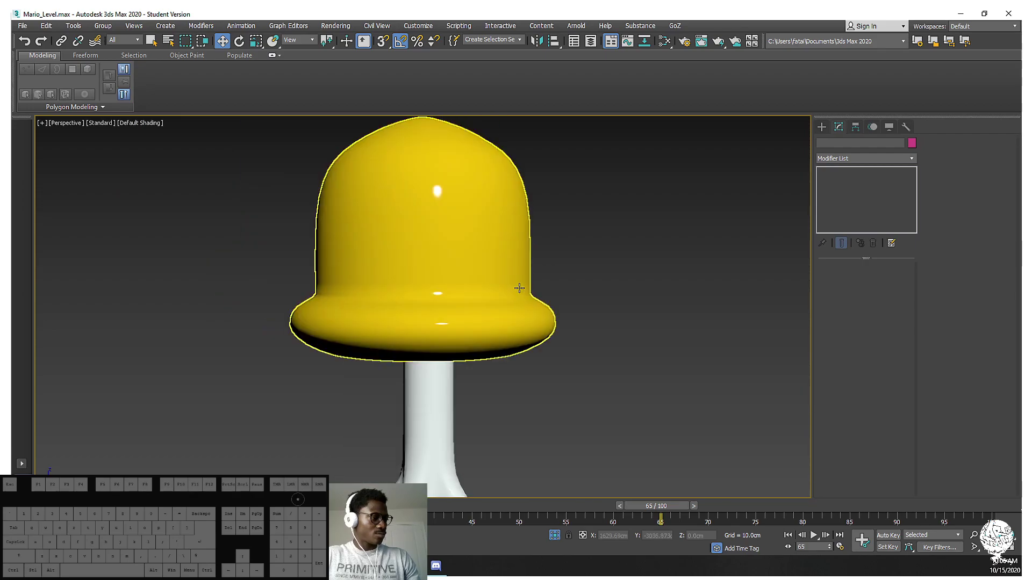
scroll(519, 288, "down", 3)
Align the stem centre to centre with the cap in X, Y and Z, and move it down below the cap
left_click(453, 405)
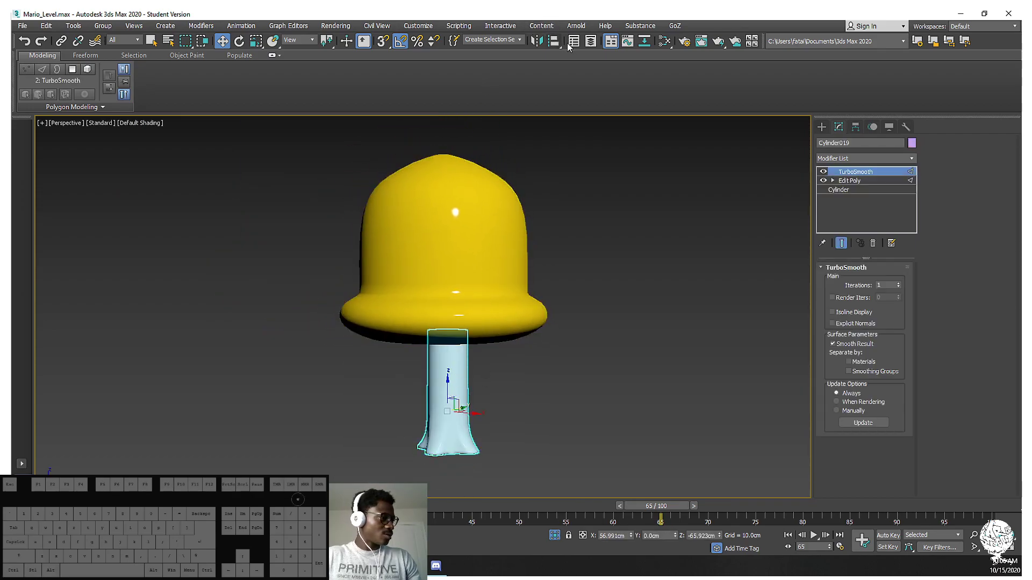
left_click(554, 42)
left_click(473, 208)
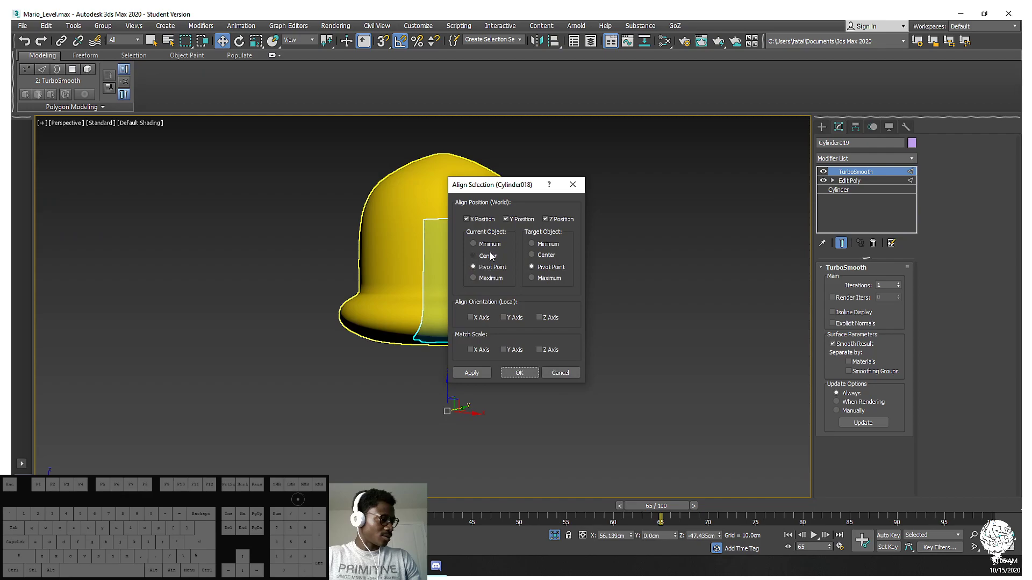
left_click(538, 265)
left_click(545, 256)
left_click(520, 372)
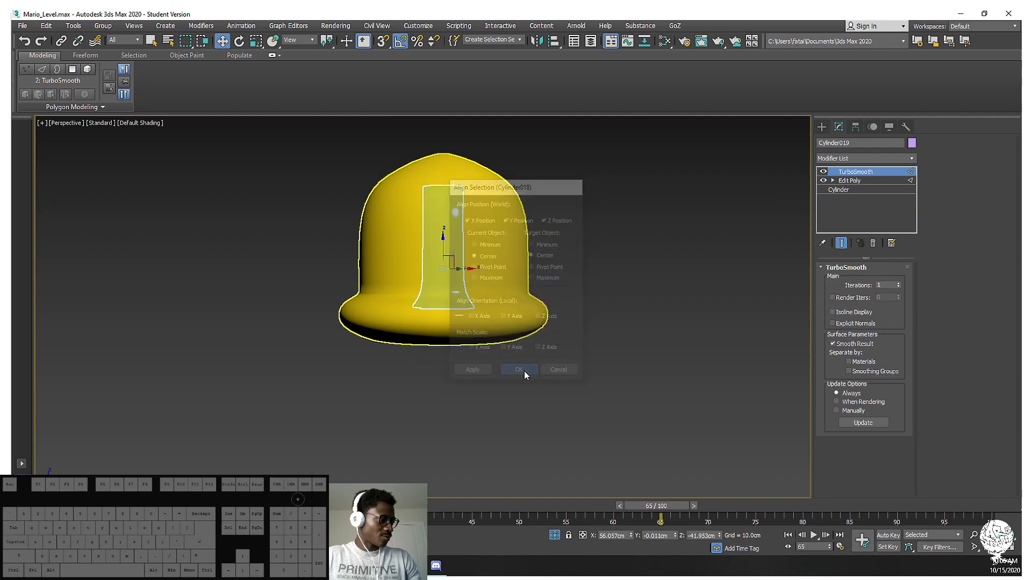
left_click_drag(446, 245, 444, 389)
Examine the isolated mushroom from below and around to check how the stem meets the cap
middle_click_drag(570, 410, 538, 376, "alt")
right_click(590, 369)
left_click(632, 308)
middle_click_drag(630, 311, 516, 303, "alt")
middle_click_drag(454, 296, 352, 274, "alt")
left_click(506, 326, "ctrl")
left_click(566, 308)
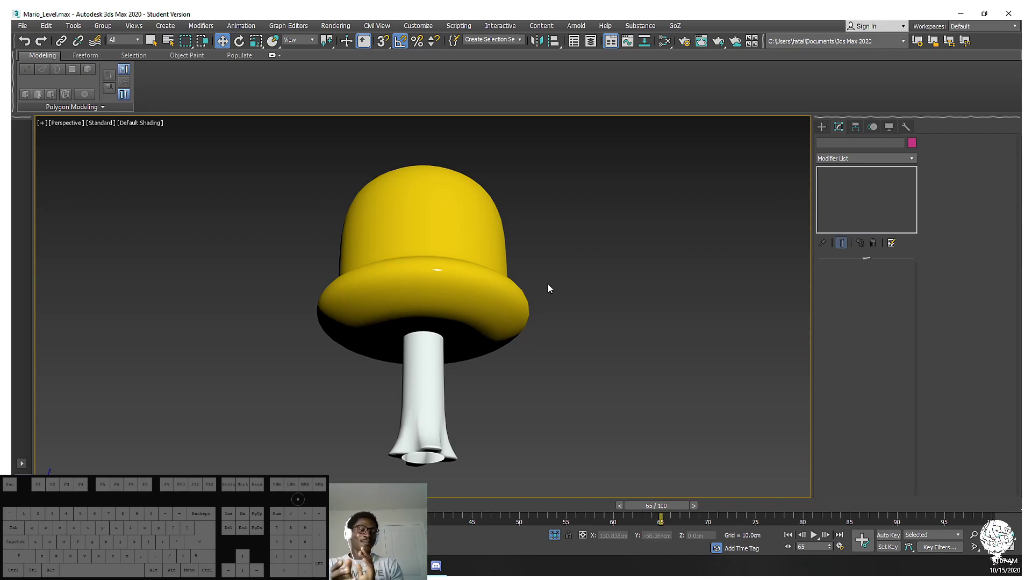
middle_click_drag(548, 289, 429, 414, "alt")
Try shifting the stem sideways under the cap and undo both moves
left_click(436, 396)
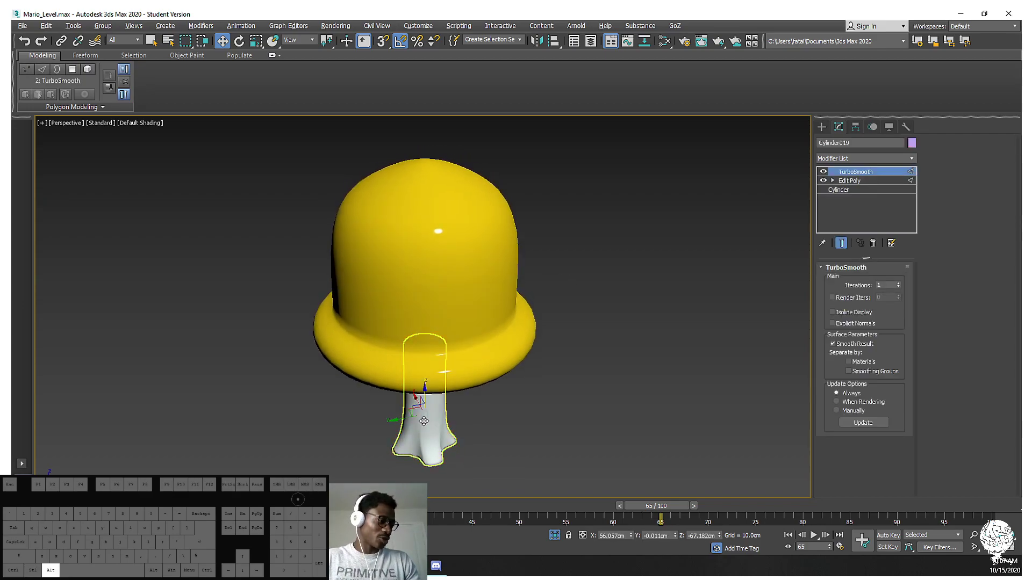
left_click_drag(410, 414, 382, 413)
middle_click_drag(430, 415, 431, 386, "alt")
left_click_drag(390, 403, 449, 400)
key("ctrl+z")
key("ctrl+z")
Select the cap, enter its Edit Poly level and hide the TurboSmooth result to expose the underside polygons
middle_click_drag(473, 359, 608, 314, "alt")
left_click(483, 280)
middle_click_drag(494, 278, 774, 224, "alt")
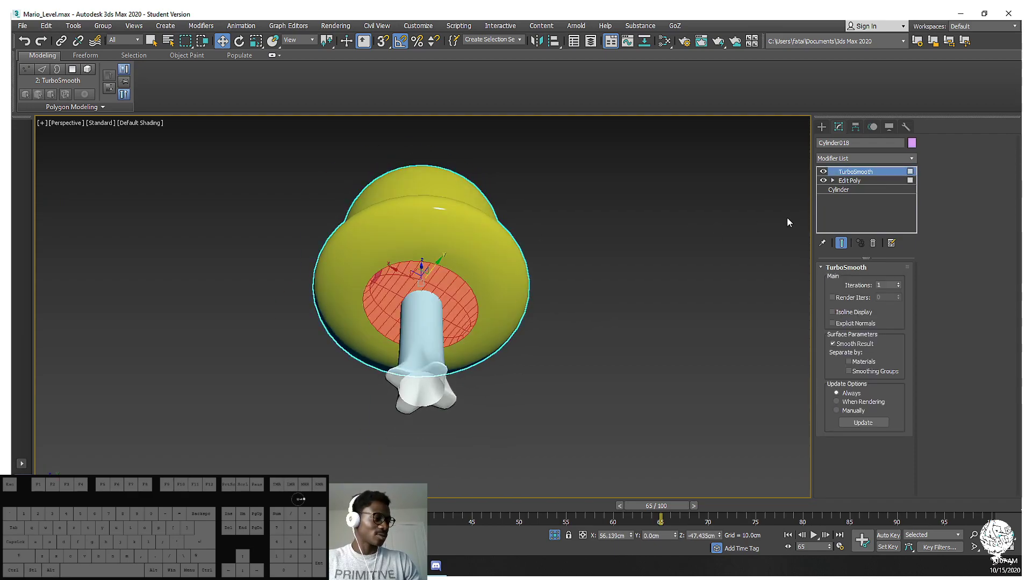
left_click(854, 181)
left_click(823, 171)
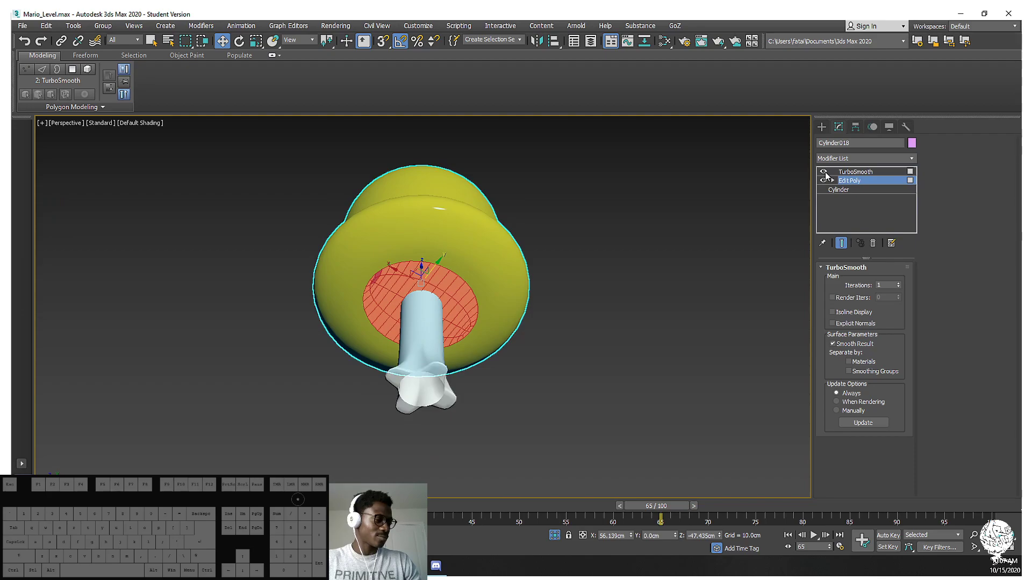
scroll(373, 276, "up", 10)
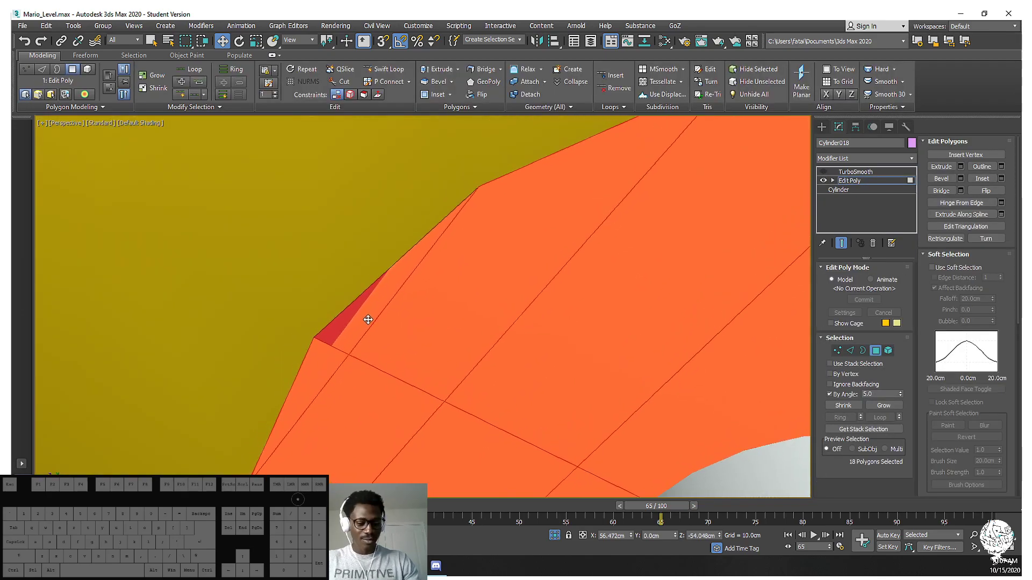
Inspect the vertices around the black sliver on the cap's underside with edged faces shown
left_click(837, 351)
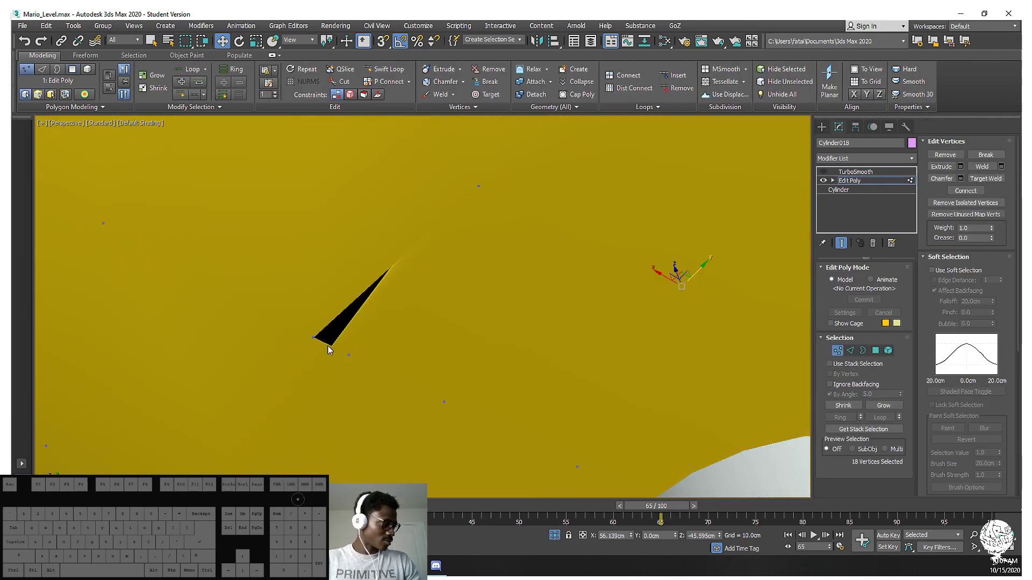
middle_click_drag(327, 347, 334, 350)
left_click(314, 351)
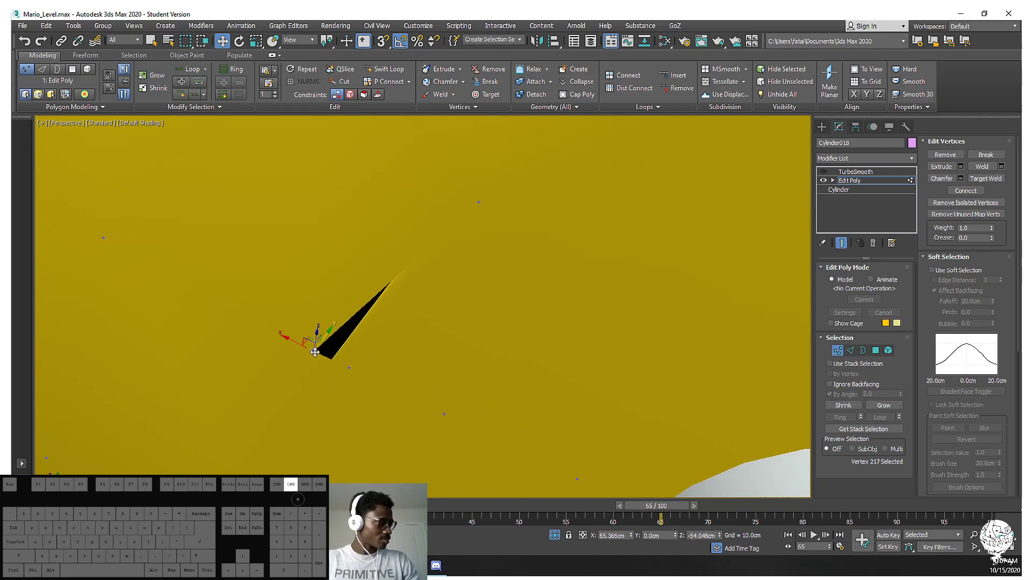
middle_click_drag(346, 367, 340, 375)
key("F4")
key("ctrl+z")
left_click(340, 370)
left_click(322, 366)
mouse_move(322, 366)
left_mouse_down()
mouse_move(288, 384)
mouse_move(288, 408)
mouse_move(322, 366)
left_mouse_up()
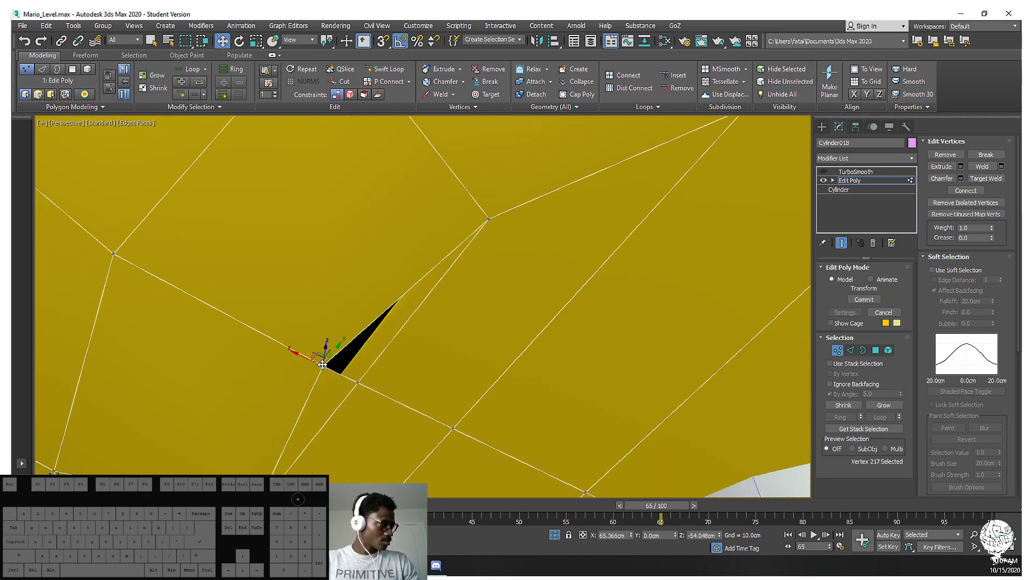
scroll(326, 366, "up", 5)
scroll(298, 328, "down", 2)
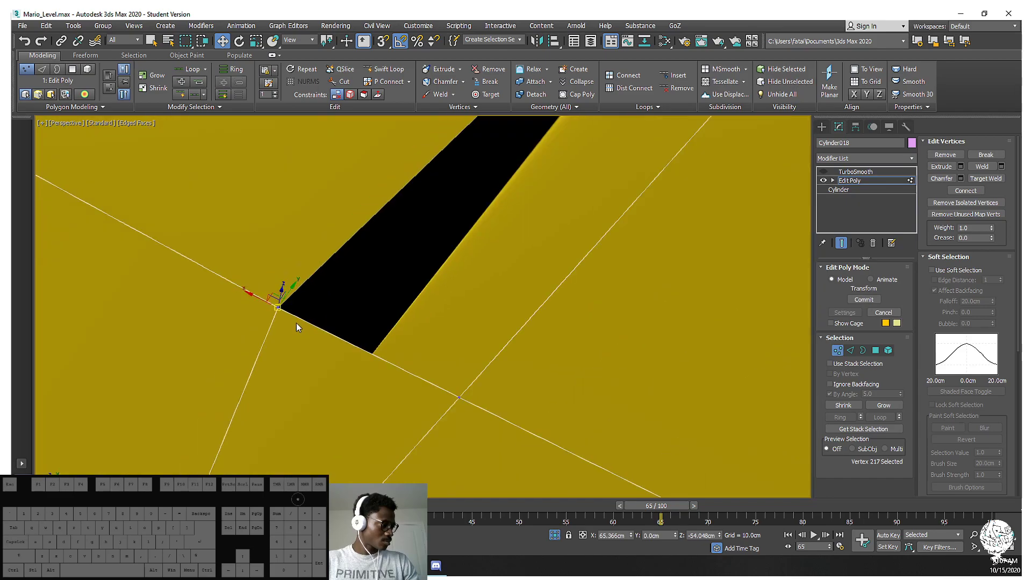
left_click(308, 323)
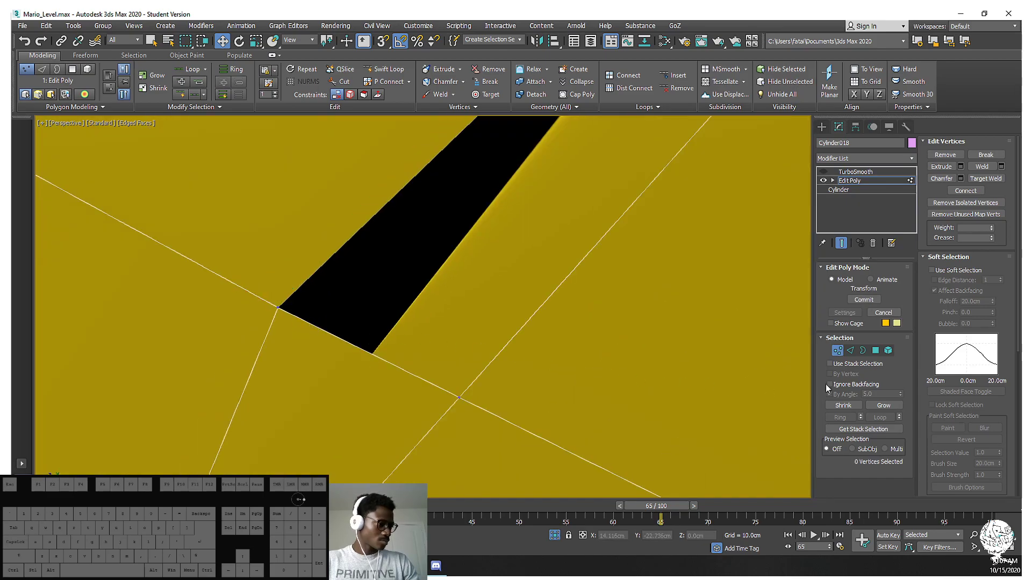
Turn off selection by angle and delete the black sliver polygon on the cap's underside
left_click(865, 350)
left_click(875, 351)
left_click(473, 262)
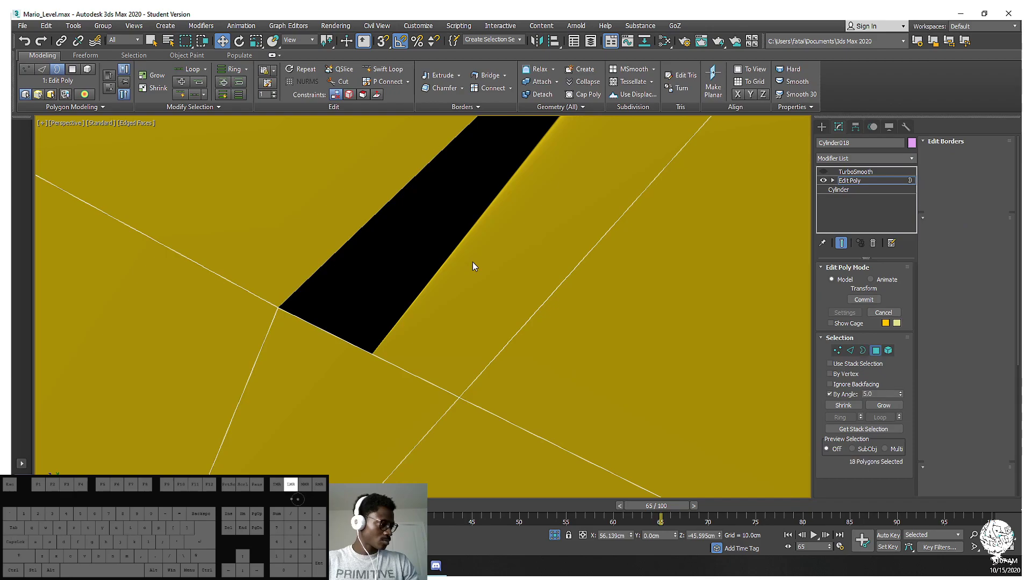
scroll(547, 266, "down", 5)
left_click(829, 395)
left_click(532, 272)
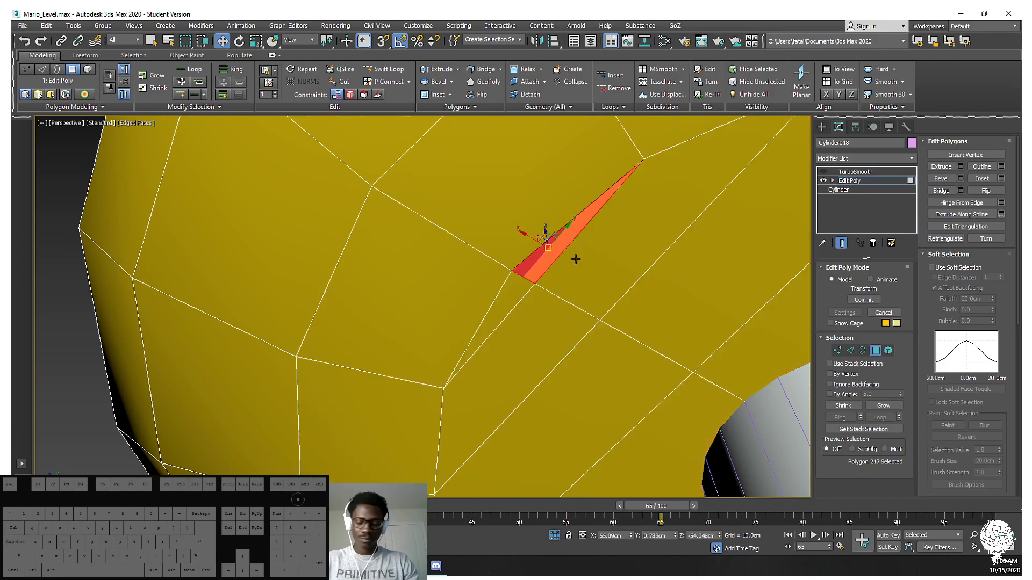
key("Delete")
Pull a vertex at the hole's corner aside to check for an overlapping duplicate, and undo the move
scroll(513, 271, "up", 5)
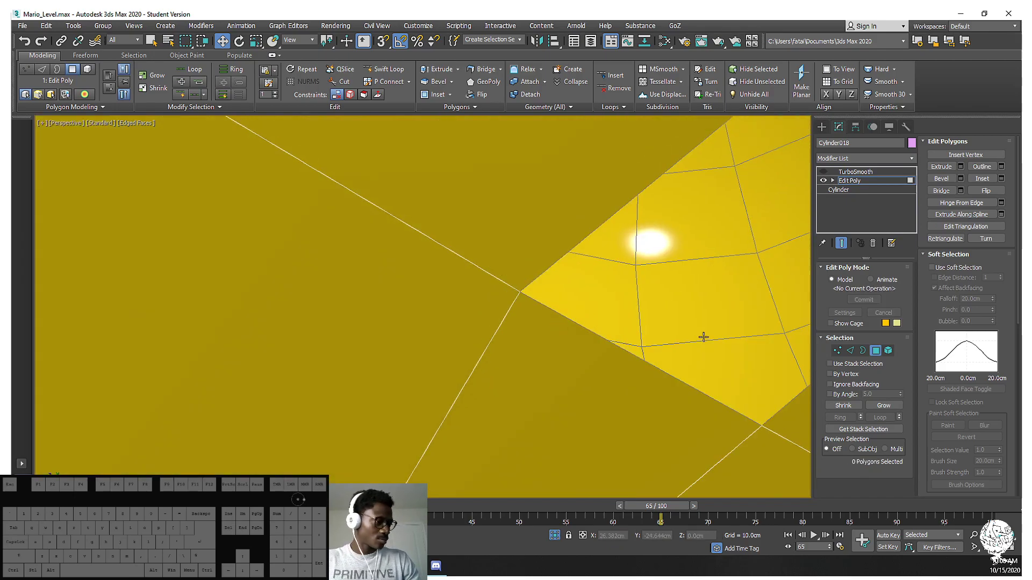
left_click(837, 350)
left_click(522, 294)
left_click_drag(501, 285, 439, 250)
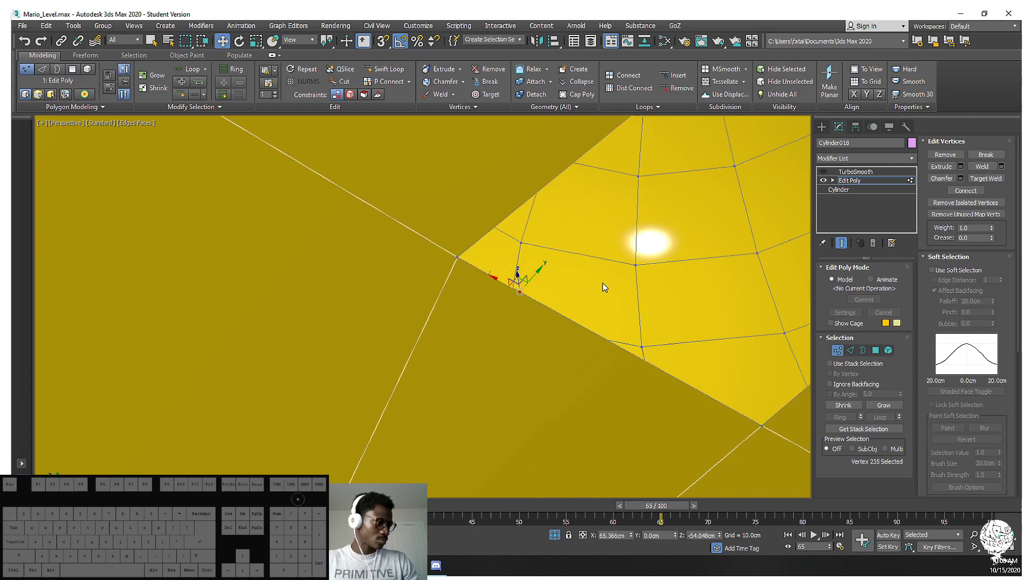
key("ctrl+z")
Weld the two overlapping vertices at the hole's corner with a 0.1 cm threshold
left_click(527, 291)
right_click(542, 282)
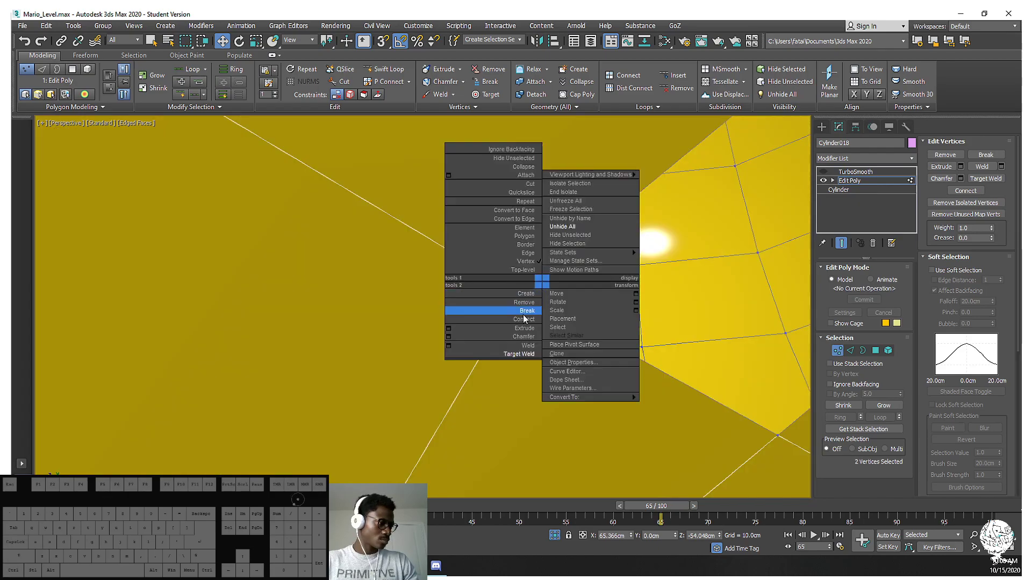
left_click(449, 346)
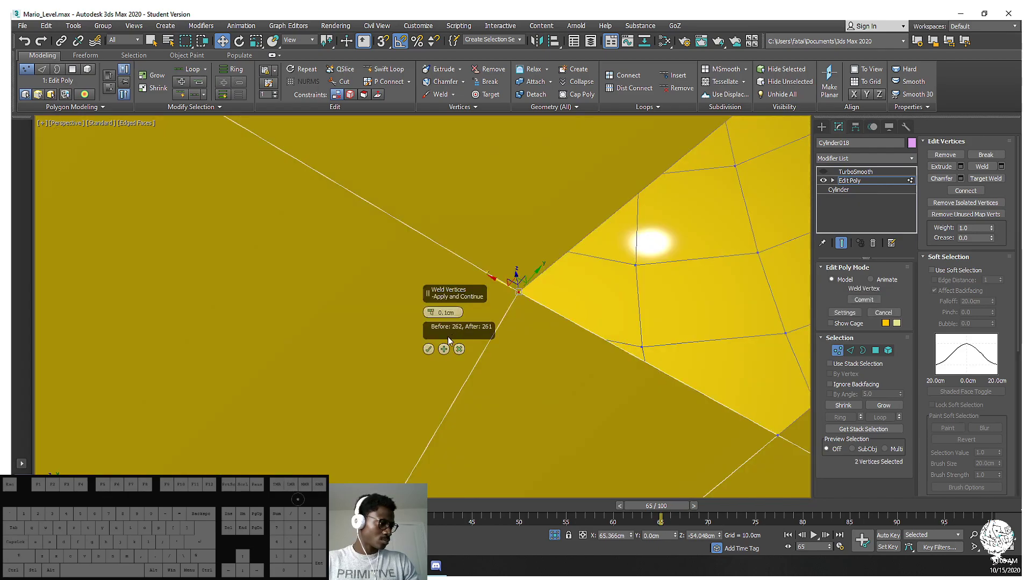
left_click(429, 349)
Select the hole's border on the cap's underside and cap it
scroll(472, 331, "down", 1)
middle_click_drag(558, 304, 557, 323)
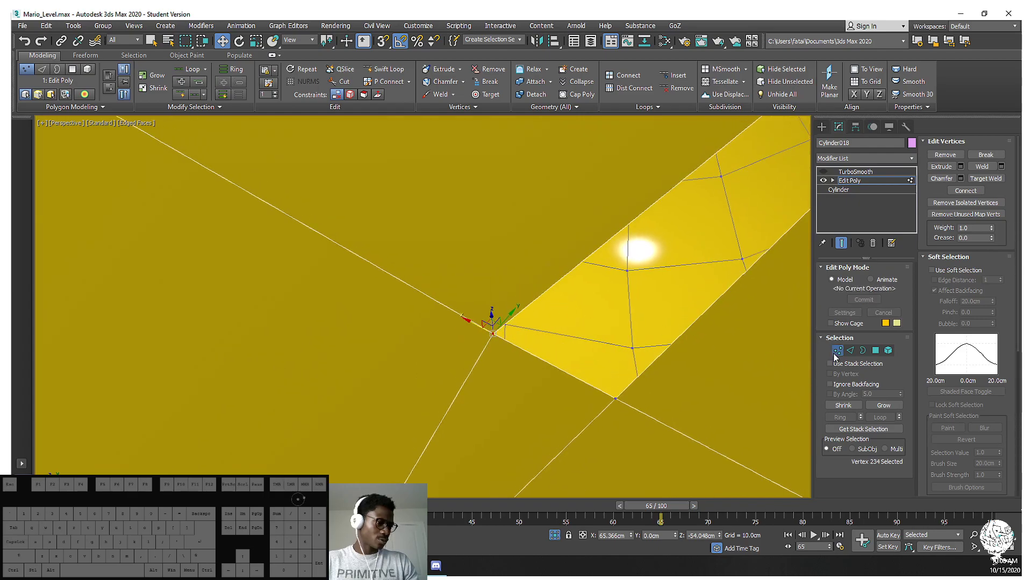
left_click(863, 350)
left_click(649, 366)
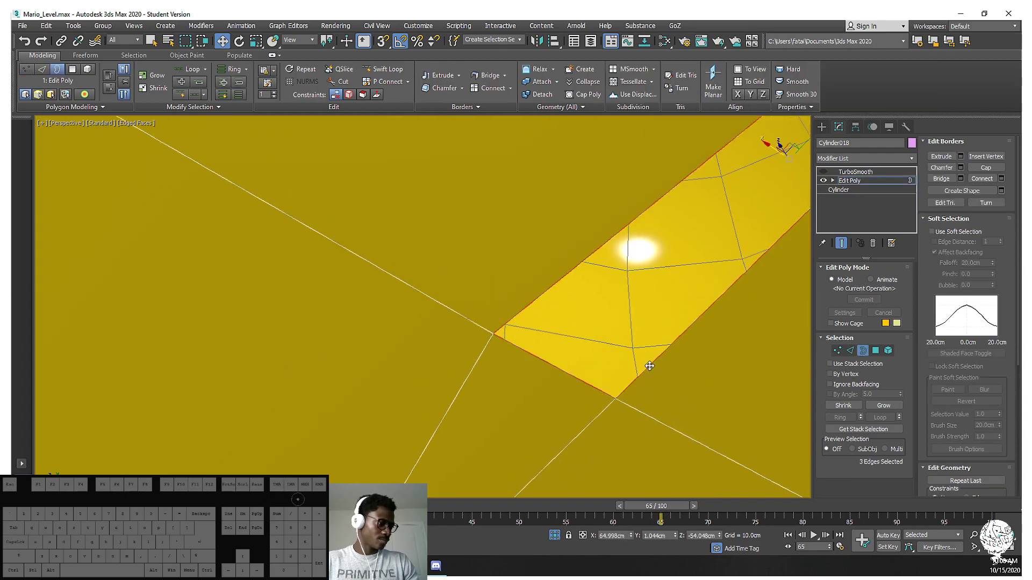
right_click(648, 363)
left_click(633, 393)
Turn the cap's TurboSmooth result back on and display the model without edged faces
scroll(580, 343, "down", 3)
middle_click_drag(546, 304, 604, 244, "alt")
scroll(581, 281, "down", 4)
left_click(841, 173)
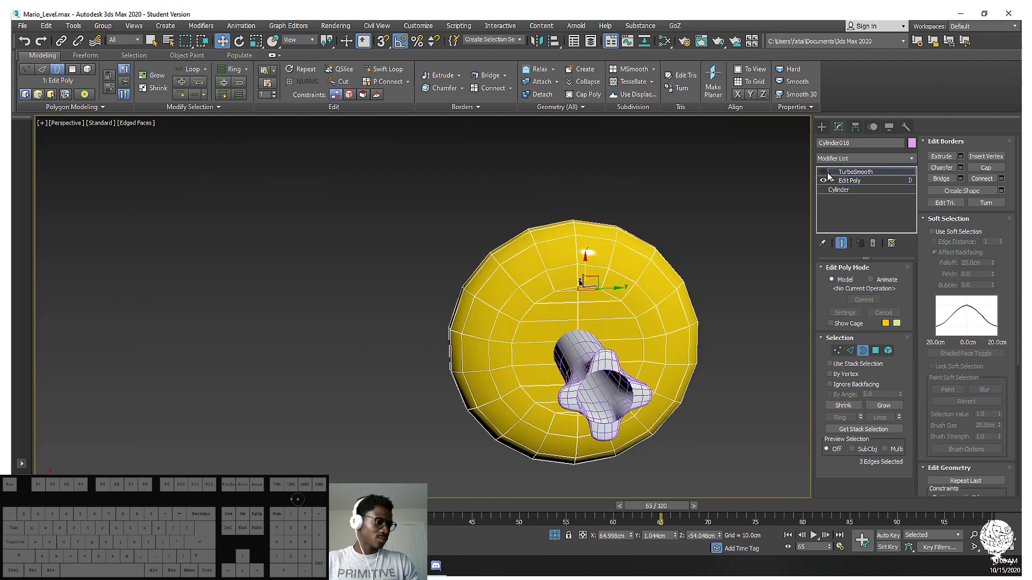
left_click(681, 238)
middle_click_drag(681, 238, 638, 327, "alt")
middle_click_drag(575, 320, 583, 323, "alt")
left_click(583, 323)
key("F4")
key("F4")
key("F4")
Select the stem, turn off its TurboSmooth result, and select the open border on the underside of its foot
middle_click_drag(591, 336, 626, 213, "alt")
scroll(584, 206, "up", 3)
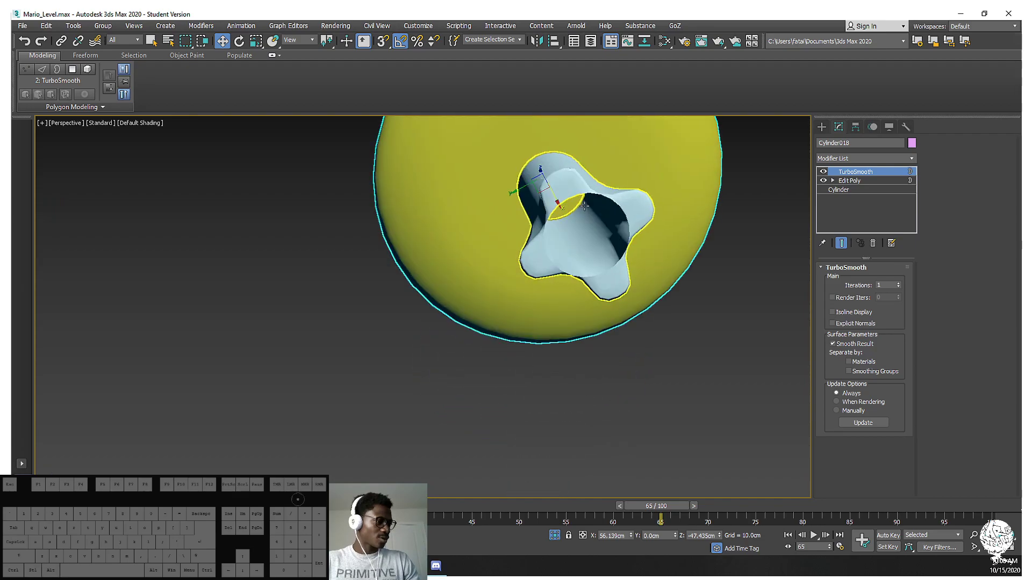
left_click(626, 197)
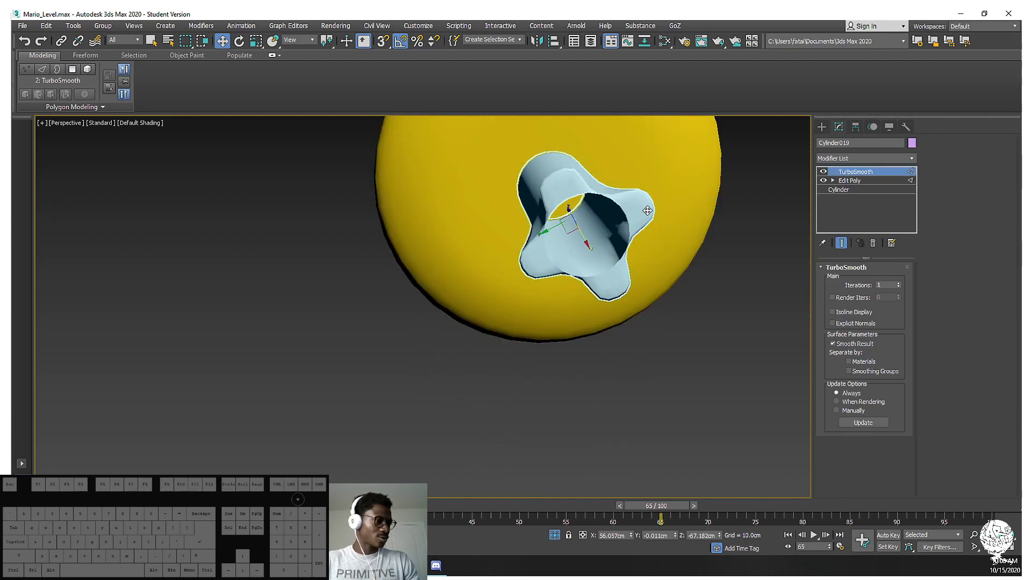
left_click(854, 181)
left_click(824, 172)
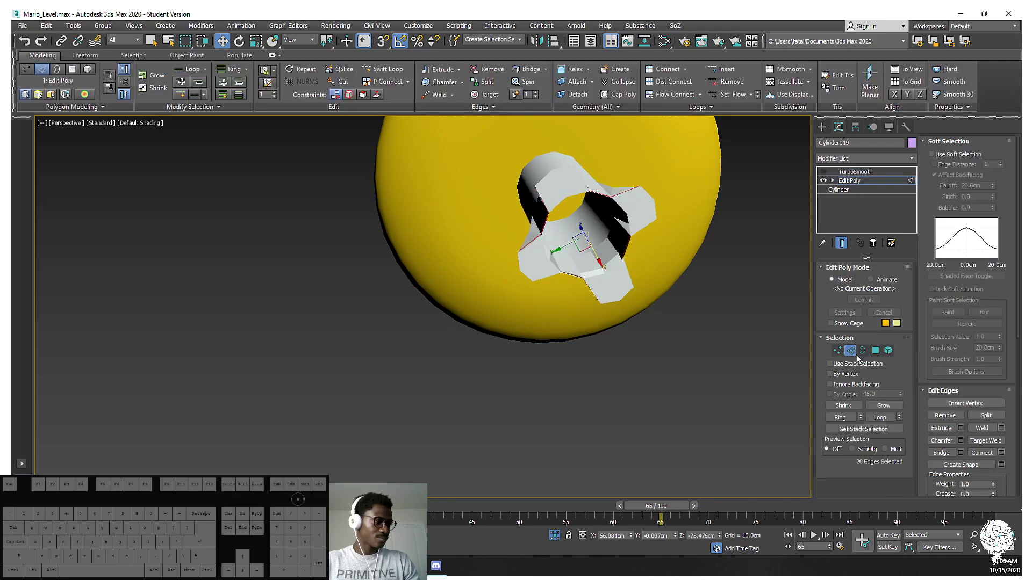
left_click(863, 350)
left_click(620, 207)
Extrude the stem's bottom border inward with a scaled copy to form a ring of faces, and display edged faces
middle_click_drag(621, 207, 595, 221, "alt")
key("r")
left_click_drag(593, 231, 595, 251, "shift")
middle_click_drag(595, 246, 594, 273)
key("F4")
scroll(591, 245, "up", 7)
scroll(593, 236, "down", 8)
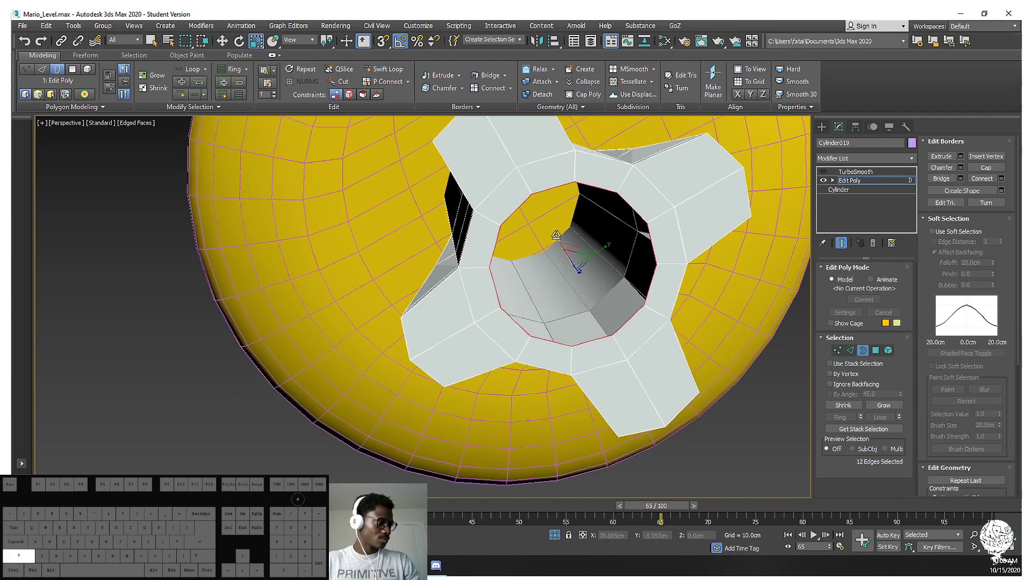
Extend the border inward again by scaling it flat along one axis until its opposite edges meet in a line across the hole
left_click_drag(555, 235, 590, 297)
middle_click_drag(590, 296, 564, 268, "alt")
left_click_drag(562, 234, 561, 230)
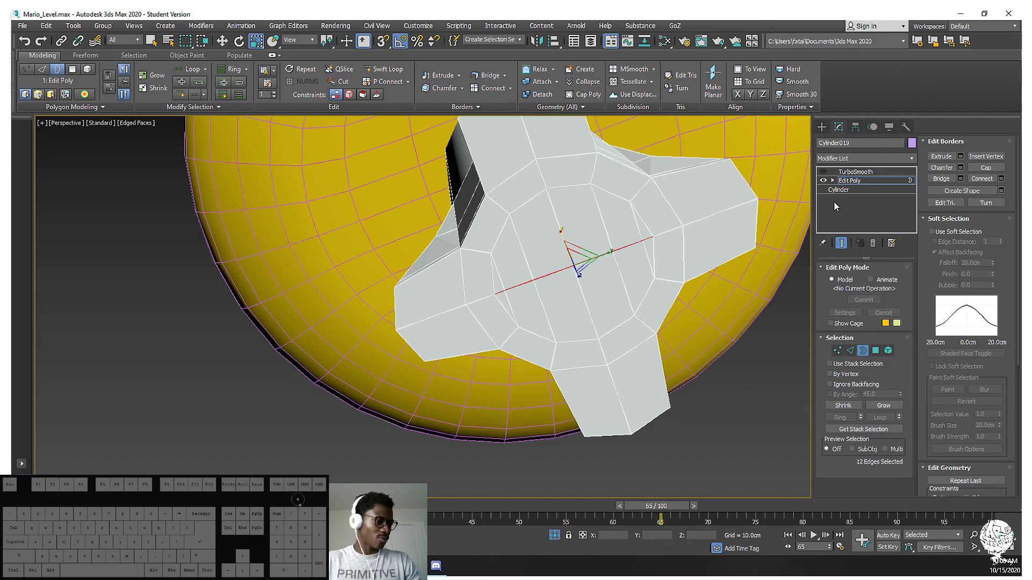
Try to weld the border's vertices along the closing line with a 0.1 cm threshold
left_click(836, 350, "ctrl")
right_click(500, 306)
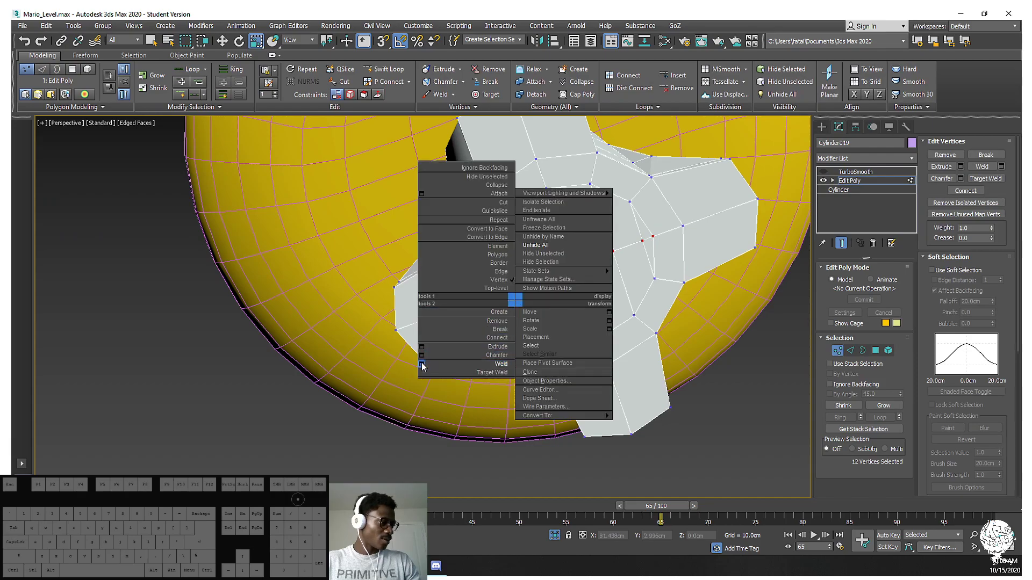
left_click(422, 362)
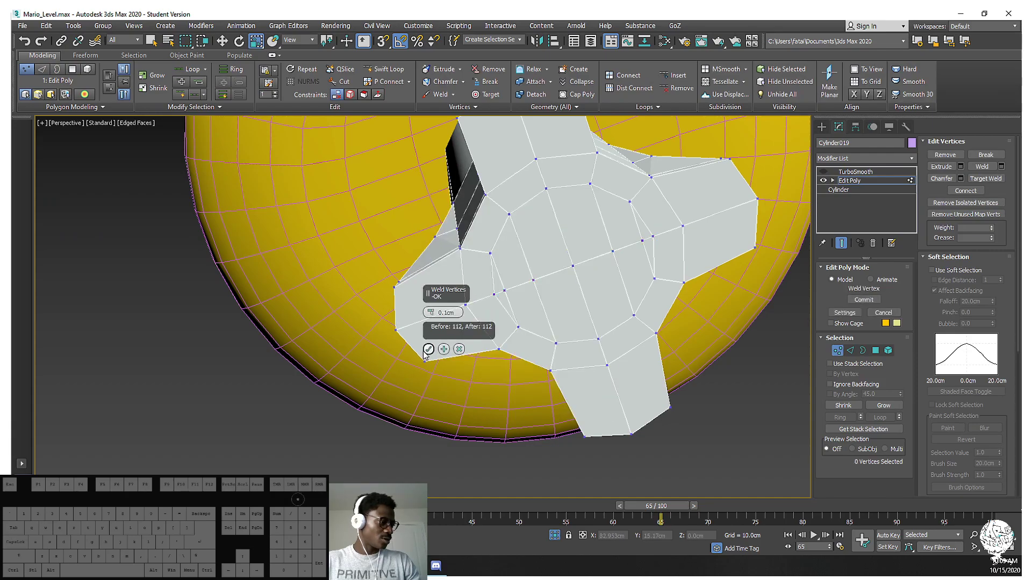
left_click(427, 350)
middle_click_drag(462, 328, 548, 297, "alt")
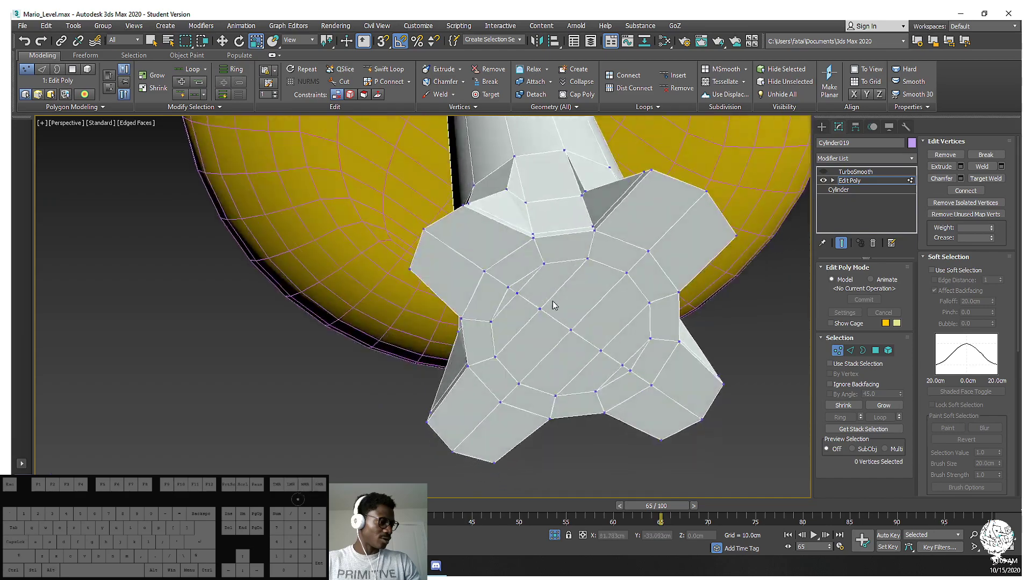
scroll(583, 308, "up", 10)
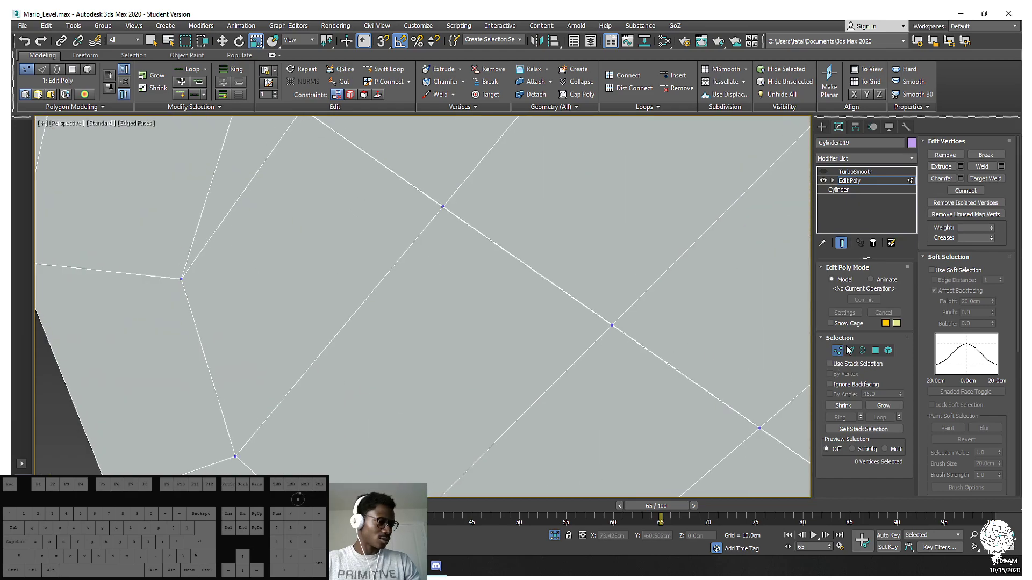
Reselect the bottom border, scale its edges tighter together, and weld its 12 vertices with a 0.1 cm threshold
left_click(863, 350)
left_click(645, 348)
left_click_drag(636, 297, 662, 337)
left_click(837, 350)
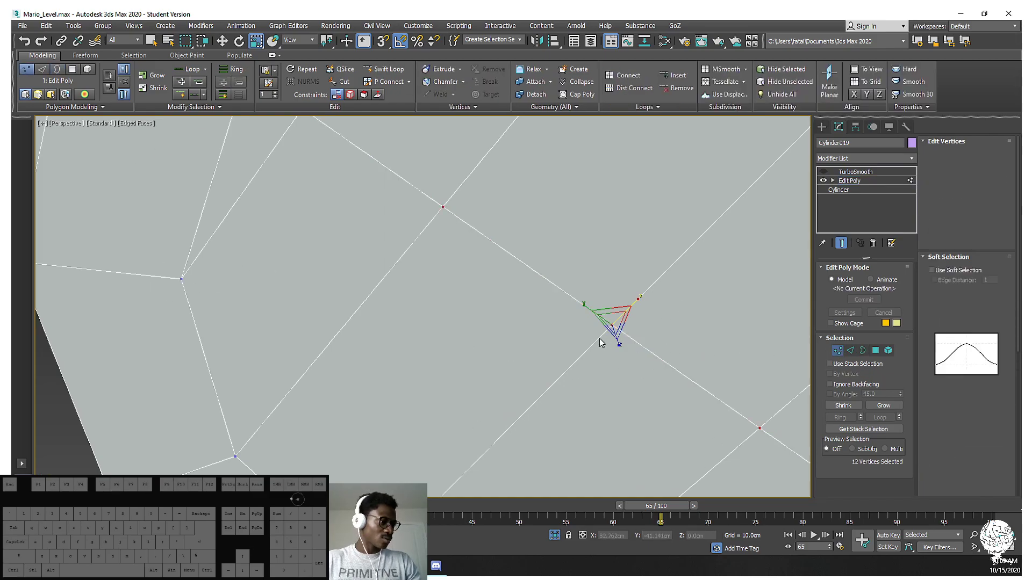
right_click(593, 335)
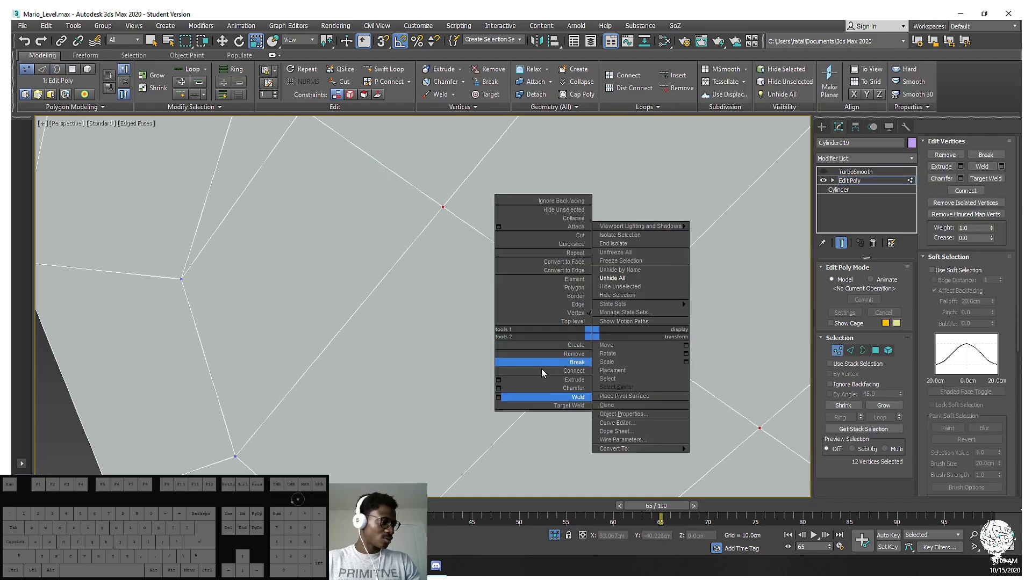
left_click(508, 396)
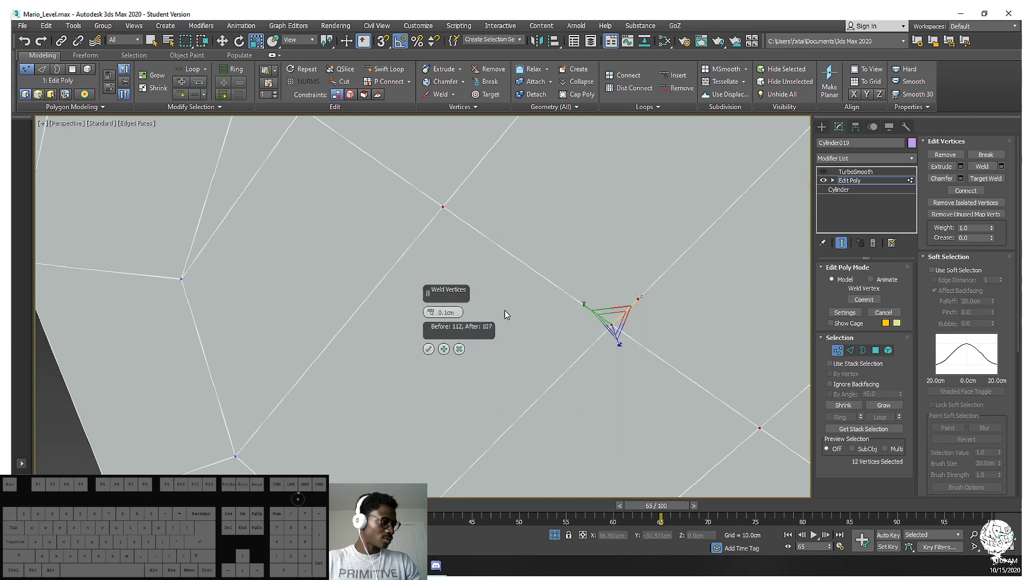
left_click(428, 349)
Select the whole stem element, clear its smoothing groups, and auto smooth it at 45
scroll(420, 317, "down", 10)
middle_click_drag(420, 317, 463, 281, "alt")
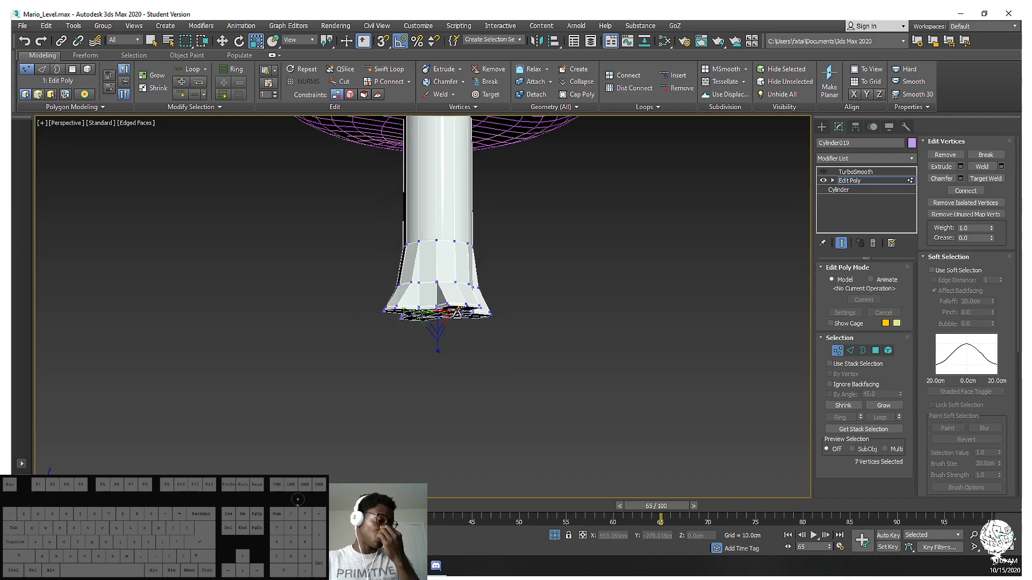
middle_click_drag(568, 262, 535, 317)
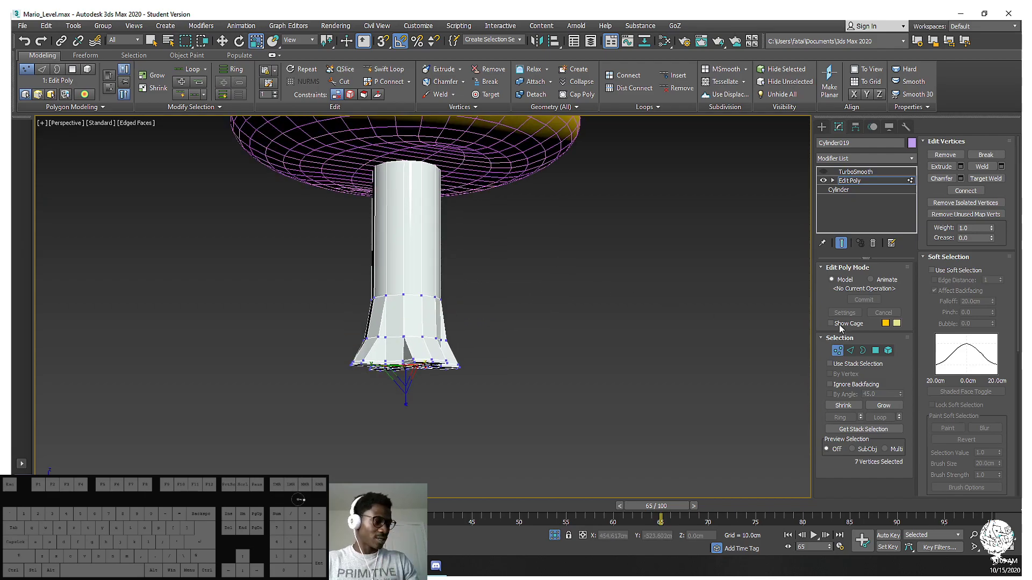
left_click(889, 351)
left_click(421, 304)
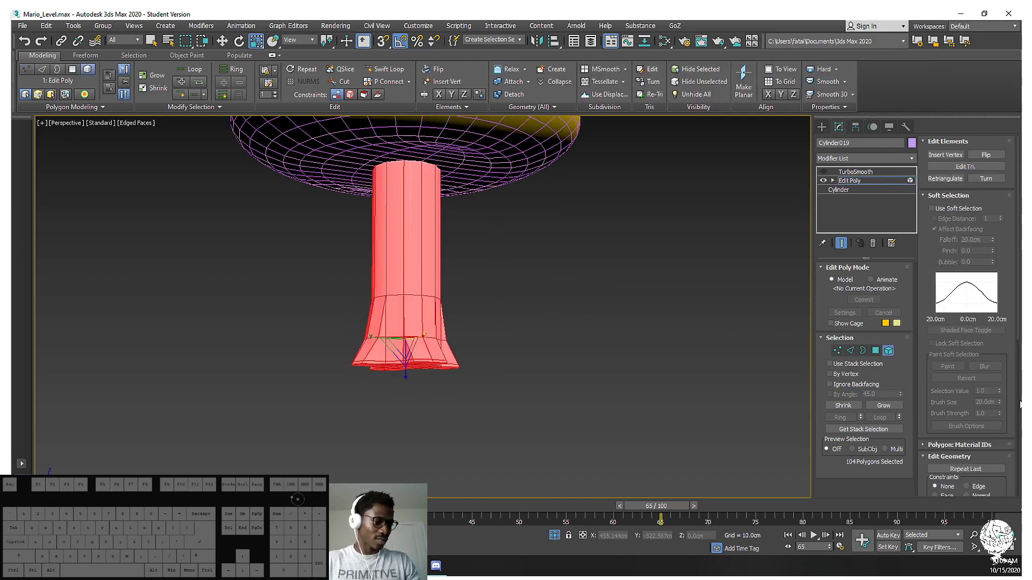
scroll(1005, 403, "down", 4)
left_click_drag(1002, 449, 1001, 298)
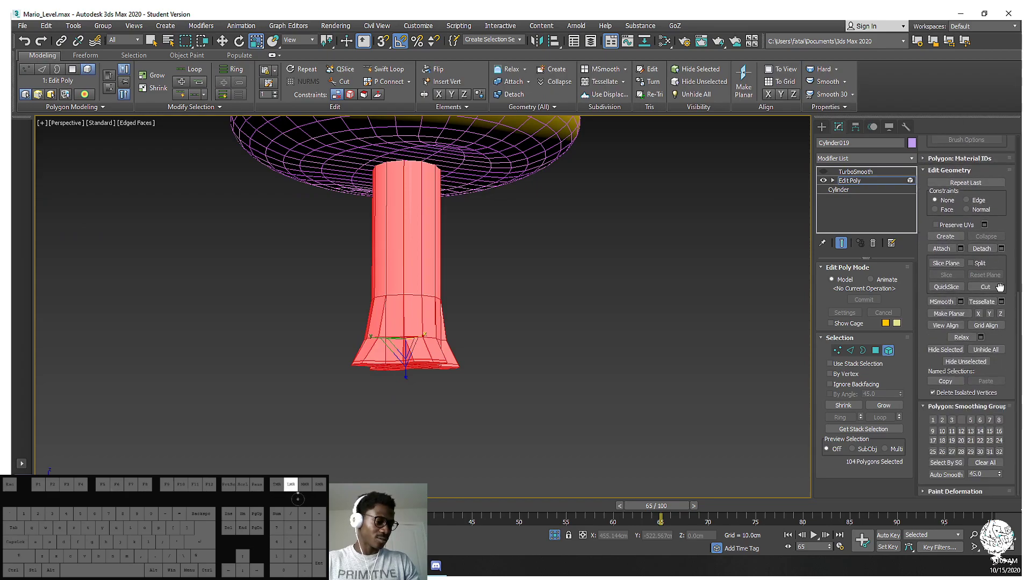
left_click(985, 463)
left_click(945, 475)
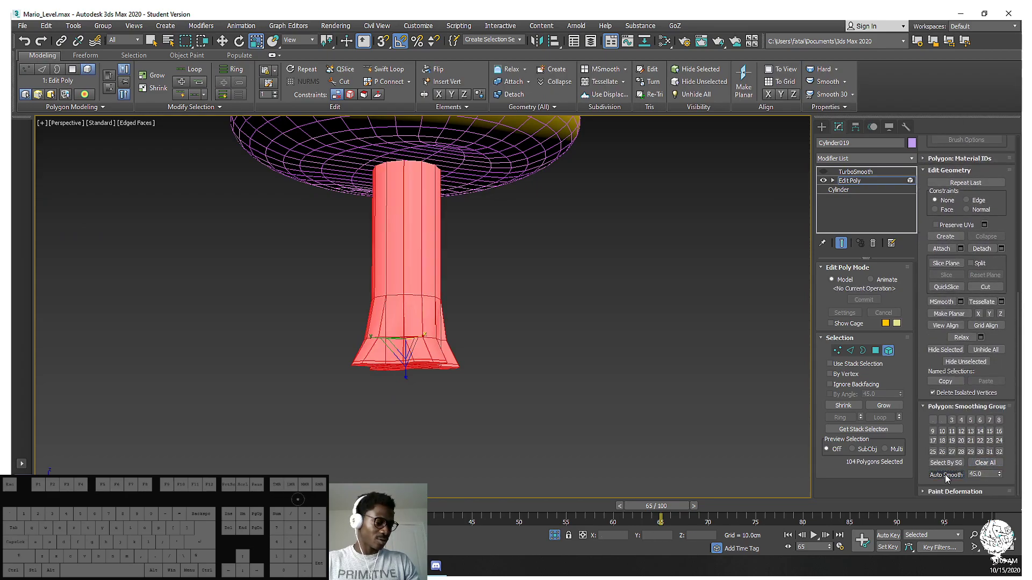
Deselect the stem element and display the model without edged faces to check the shading
left_click(557, 334)
middle_click_drag(557, 334, 529, 334, "alt")
key("F3")
key("F3")
mouse_move(495, 297)
middle_mouse_down()
mouse_move(513, 281)
mouse_move(568, 275)
middle_mouse_up()
mouse_move(568, 276)
middle_mouse_down("alt")
mouse_move(532, 293)
mouse_move(463, 285)
middle_mouse_up("alt")
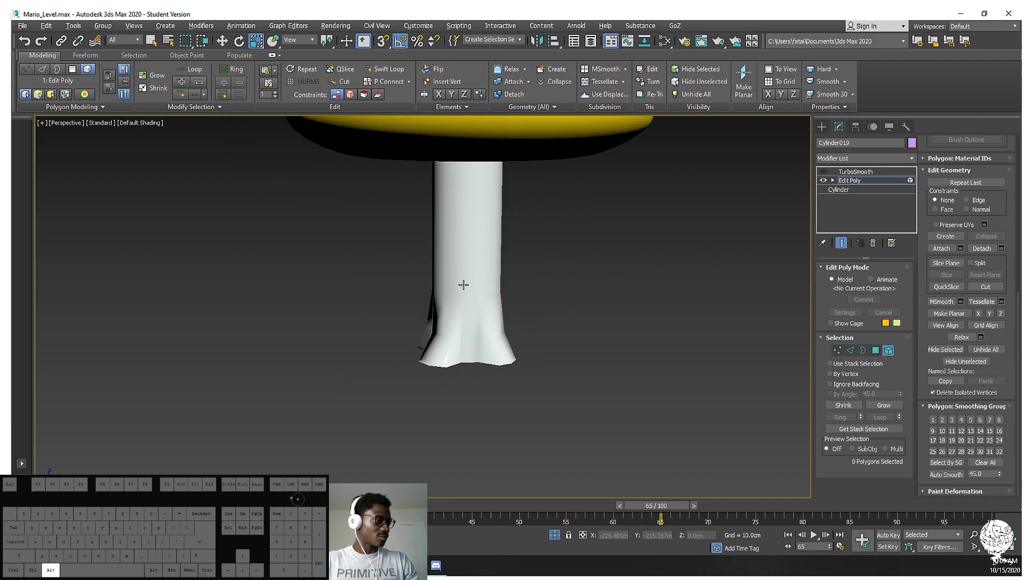
Turn the stem's TurboSmooth result back on and set its iterations to 2
left_click(844, 173)
left_click(823, 172)
left_click(621, 272)
middle_click_drag(620, 272, 529, 294, "alt")
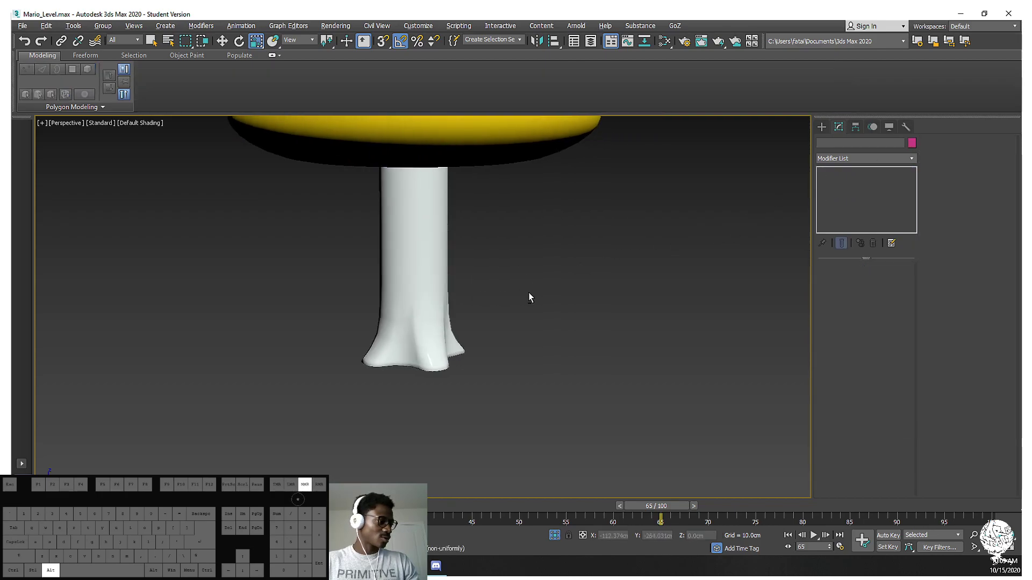
left_click(418, 271)
left_click(898, 284)
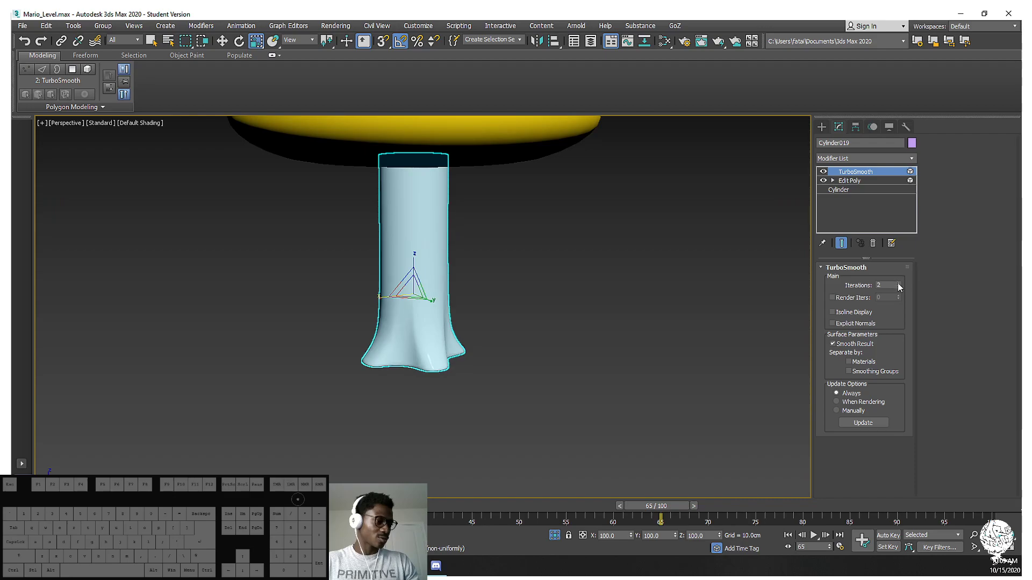
left_click(575, 313)
middle_click_drag(574, 313, 430, 291, "alt")
Unhide all objects so the mushroom shows together with the reference images and the other level models
middle_click_drag(422, 274, 488, 274)
scroll(477, 352, "down", 5)
left_click(489, 253)
right_click(573, 214)
left_click(601, 161)
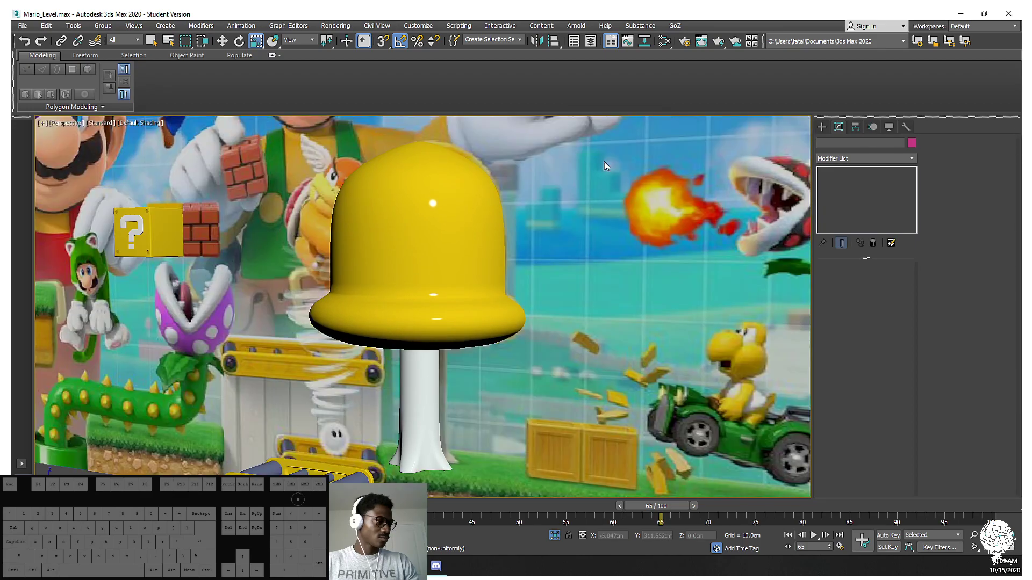
middle_click_drag(553, 236, 496, 228, "alt")
scroll(479, 252, "down", 8)
Save the Mario_Level scene and bring both reference images into view
left_click(23, 27)
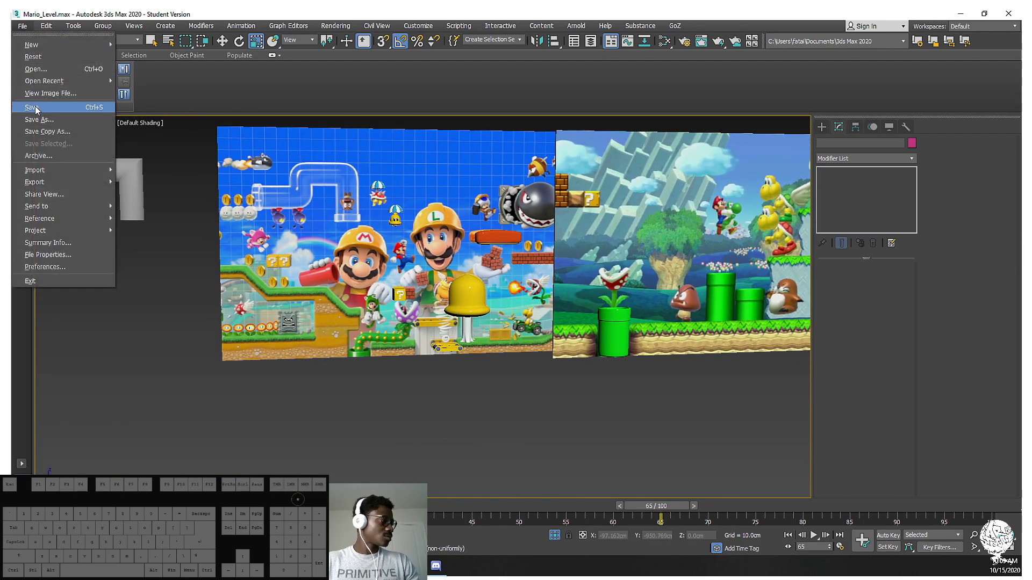
left_click(36, 109)
scroll(554, 203, "up", 6)
middle_click_drag(556, 201, 576, 200)
scroll(564, 225, "down", 3)
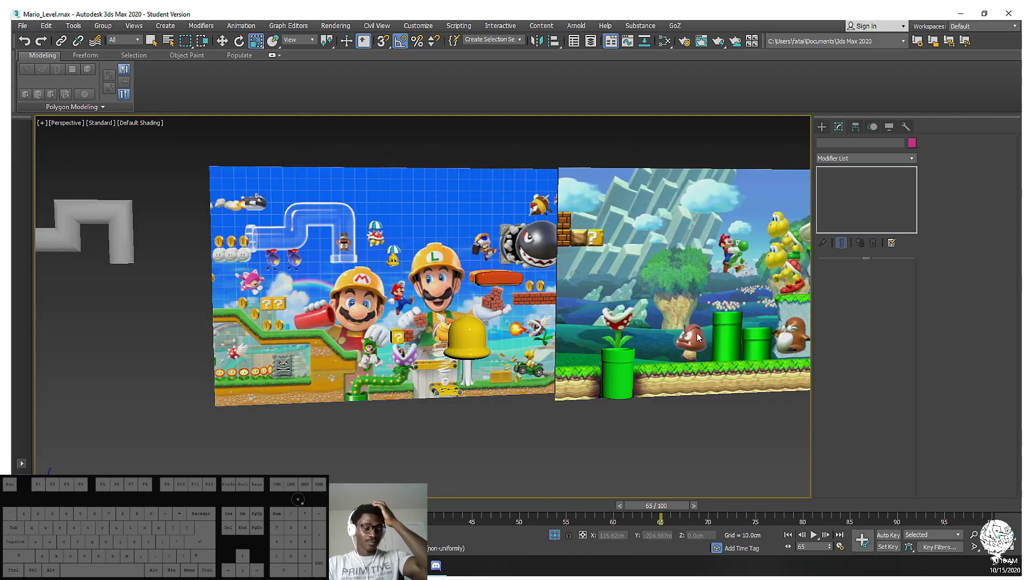